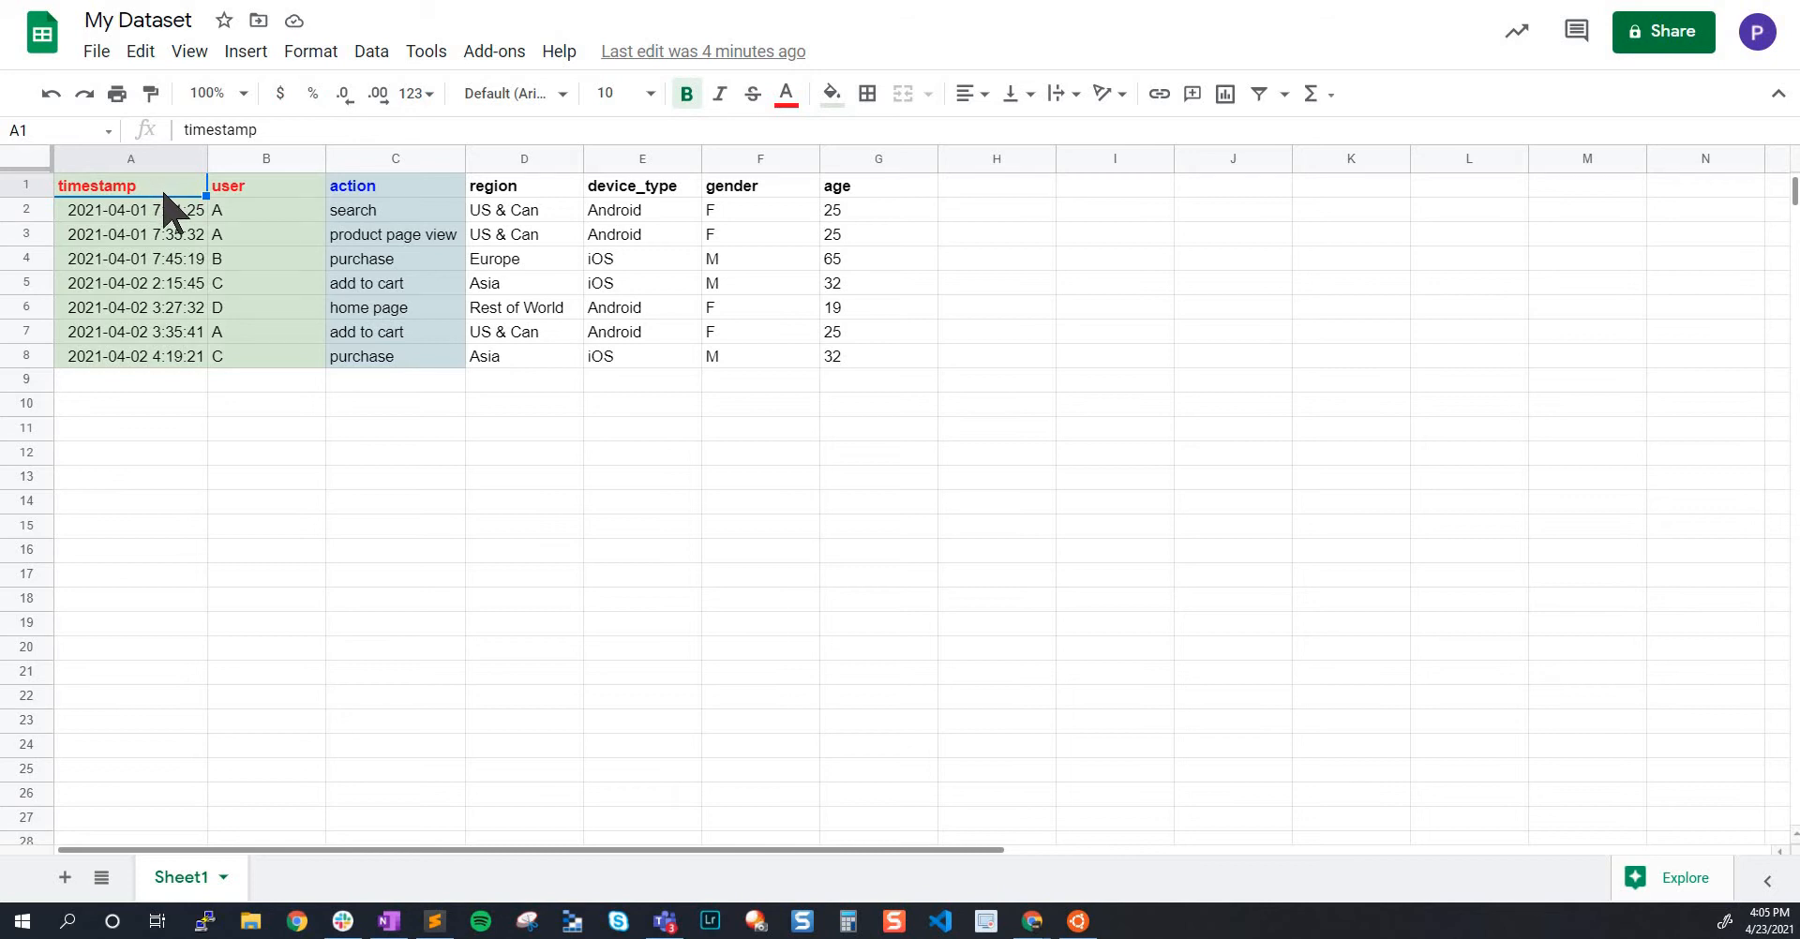
Examine the timestamp and user columns of the dataset, including their headers and values
{"action": "left_click", "coordinate": [295, 191], "text": "shift"}
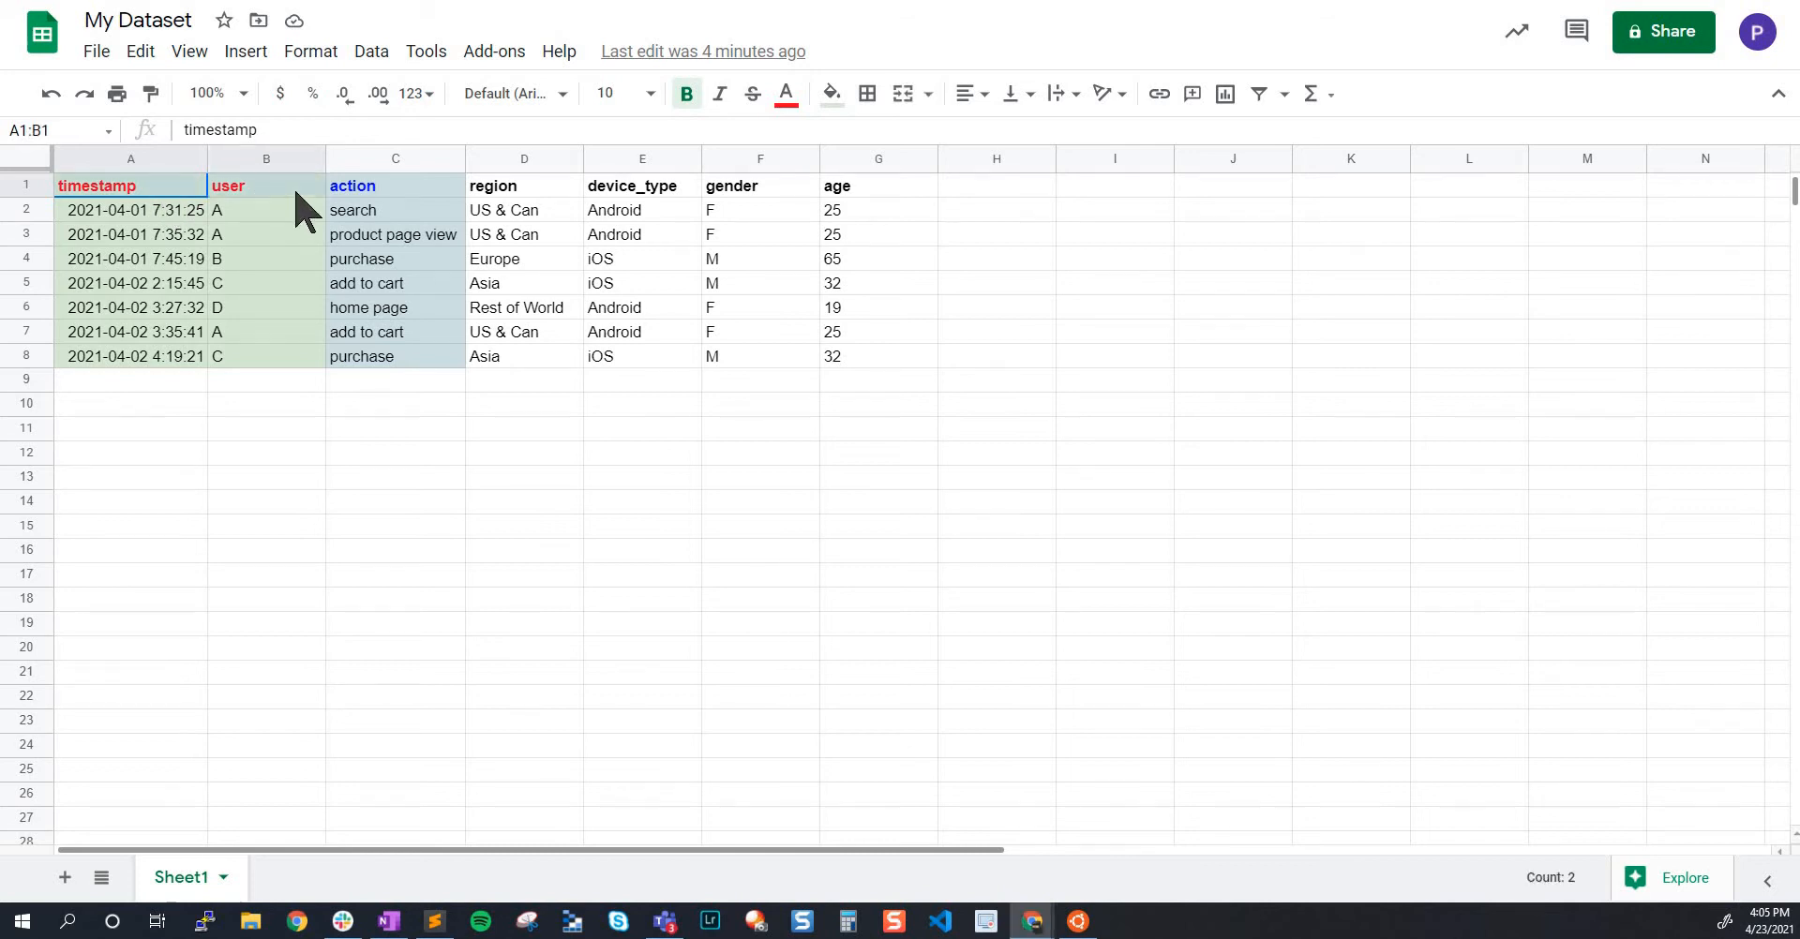
{"action": "left_click", "coordinate": [150, 184]}
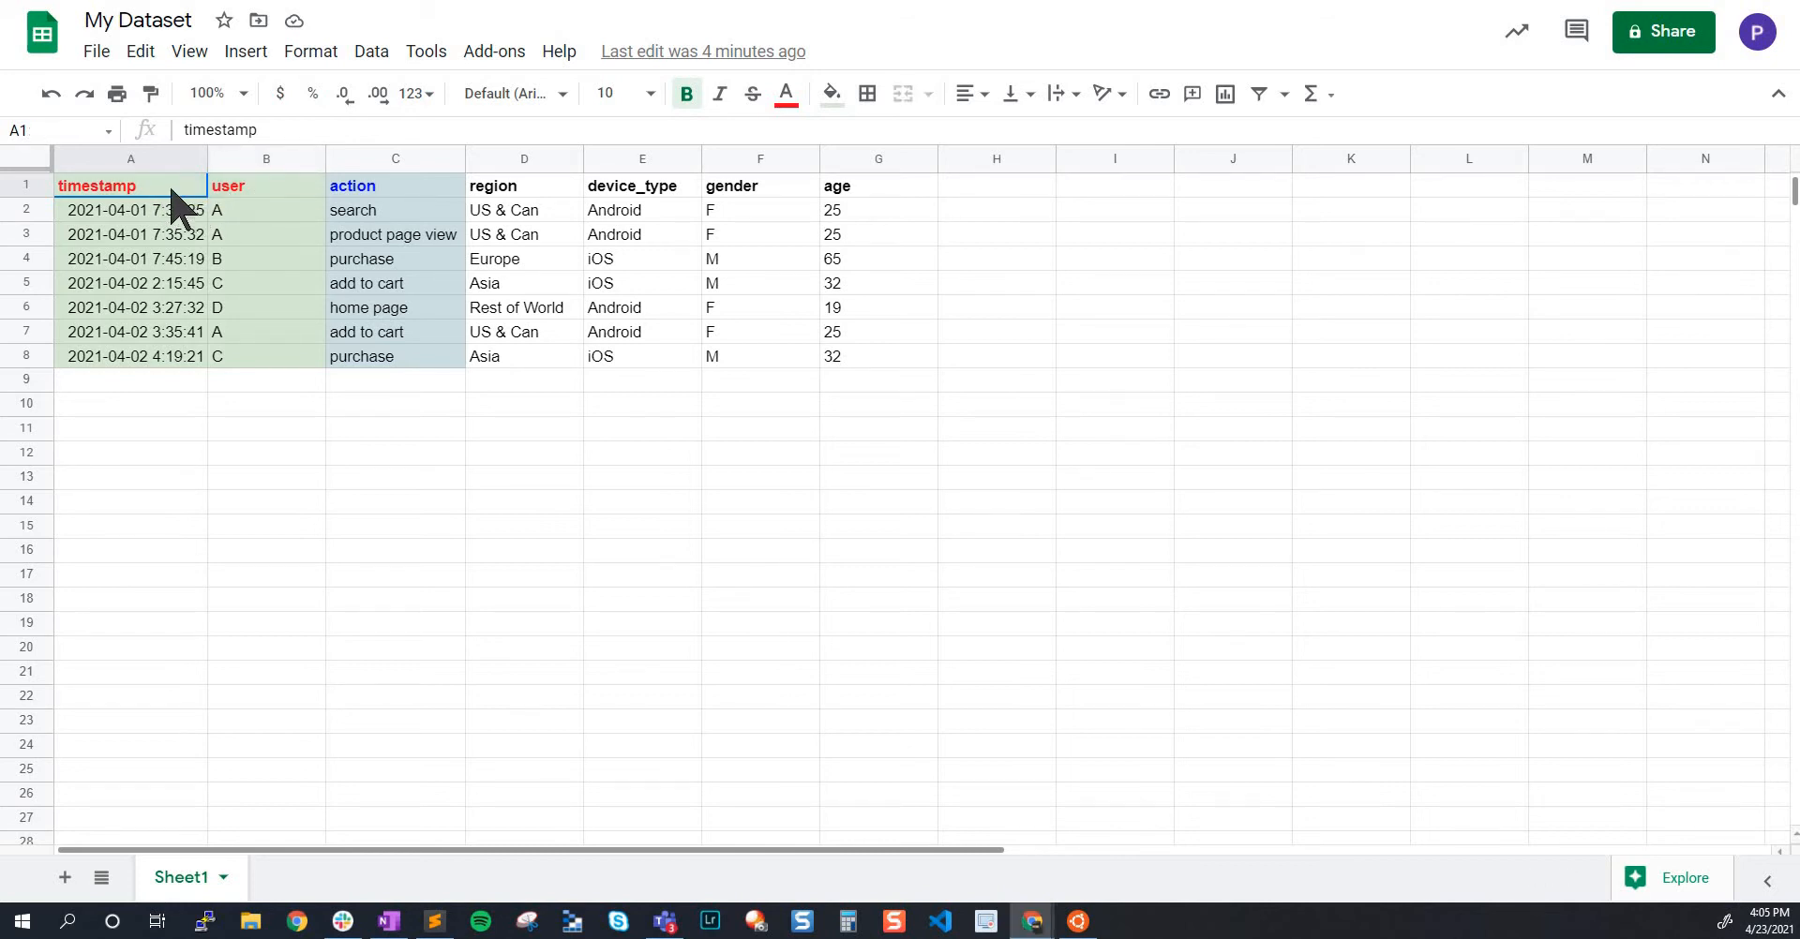
{"action": "left_click", "coordinate": [164, 341], "text": "shift"}
{"action": "left_click_drag", "start_coordinate": [164, 342], "coordinate": [172, 370]}
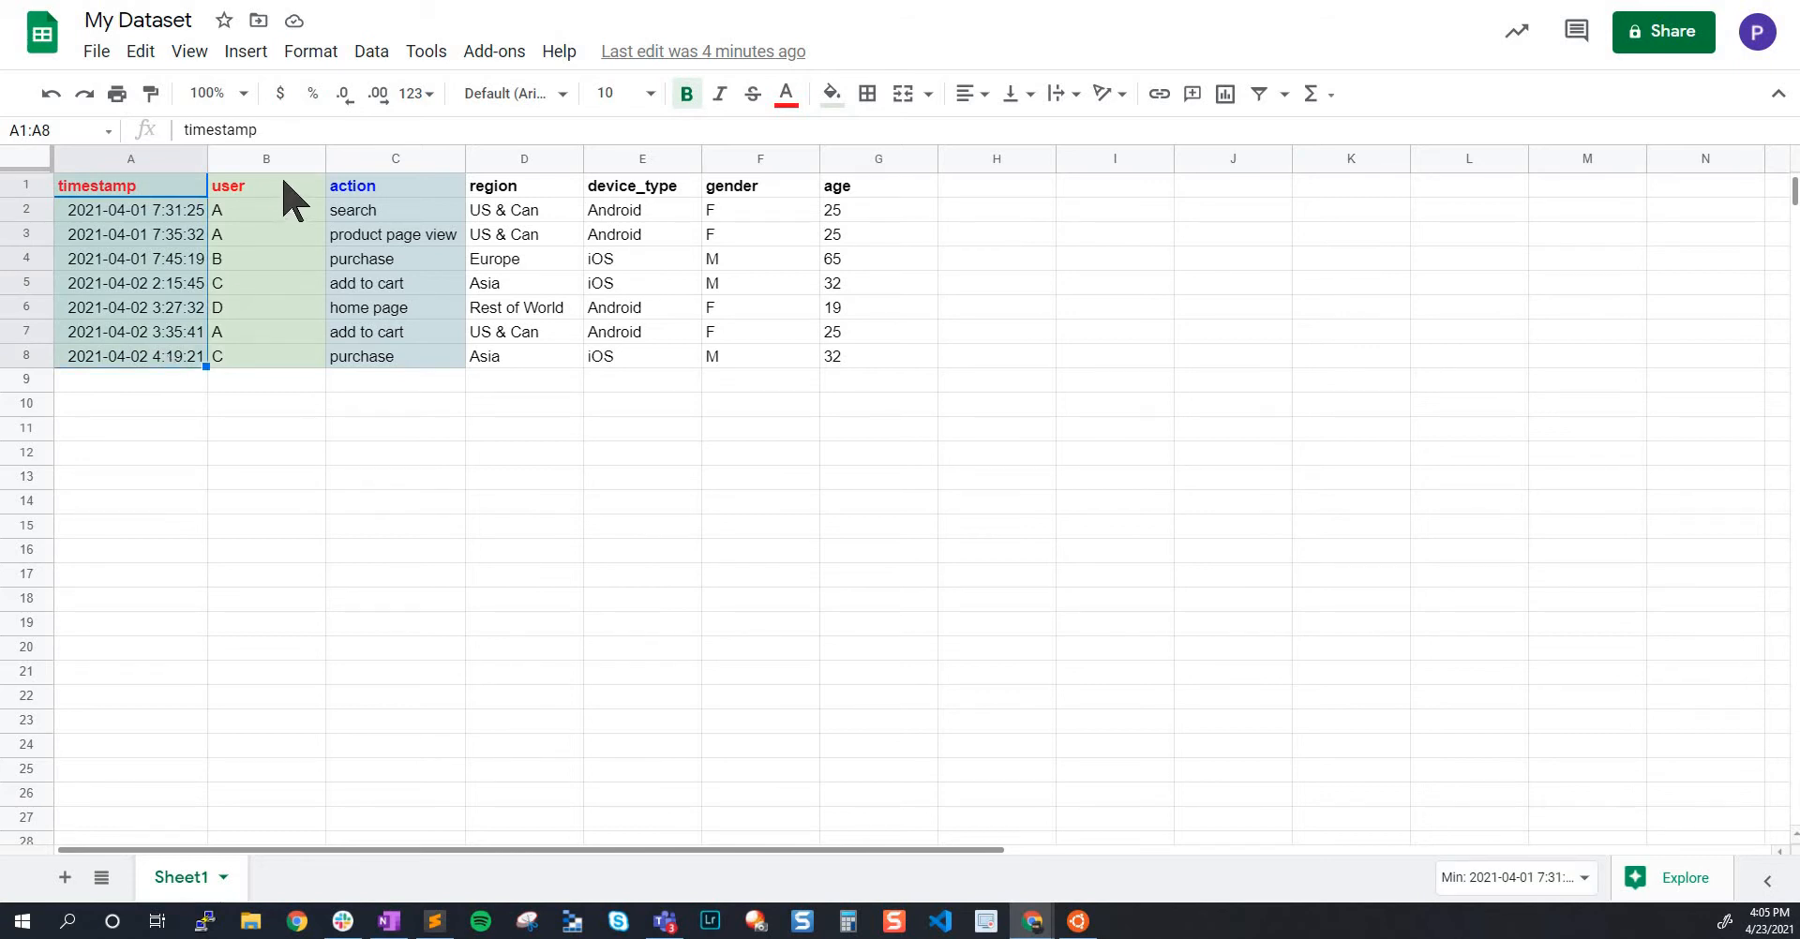
{"action": "left_click_drag", "start_coordinate": [282, 186], "coordinate": [259, 343]}
{"action": "left_click", "coordinate": [256, 188]}
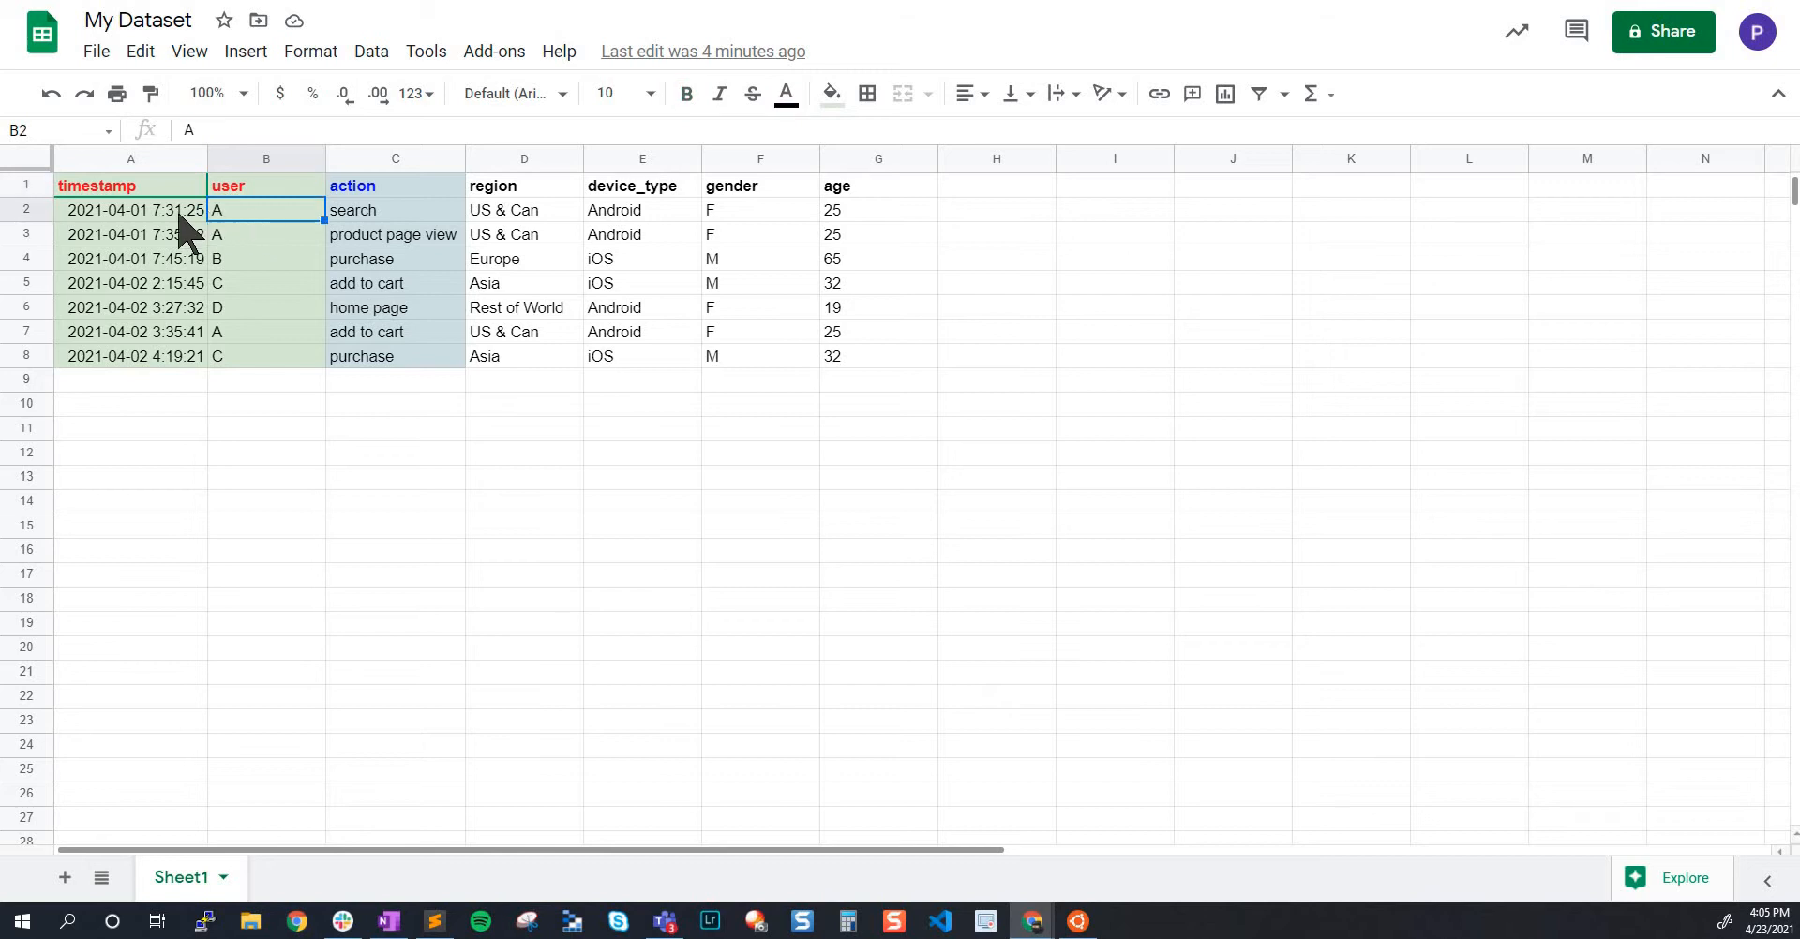
{"action": "left_click_drag", "start_coordinate": [193, 185], "coordinate": [272, 187]}
{"action": "left_click", "coordinate": [275, 202]}
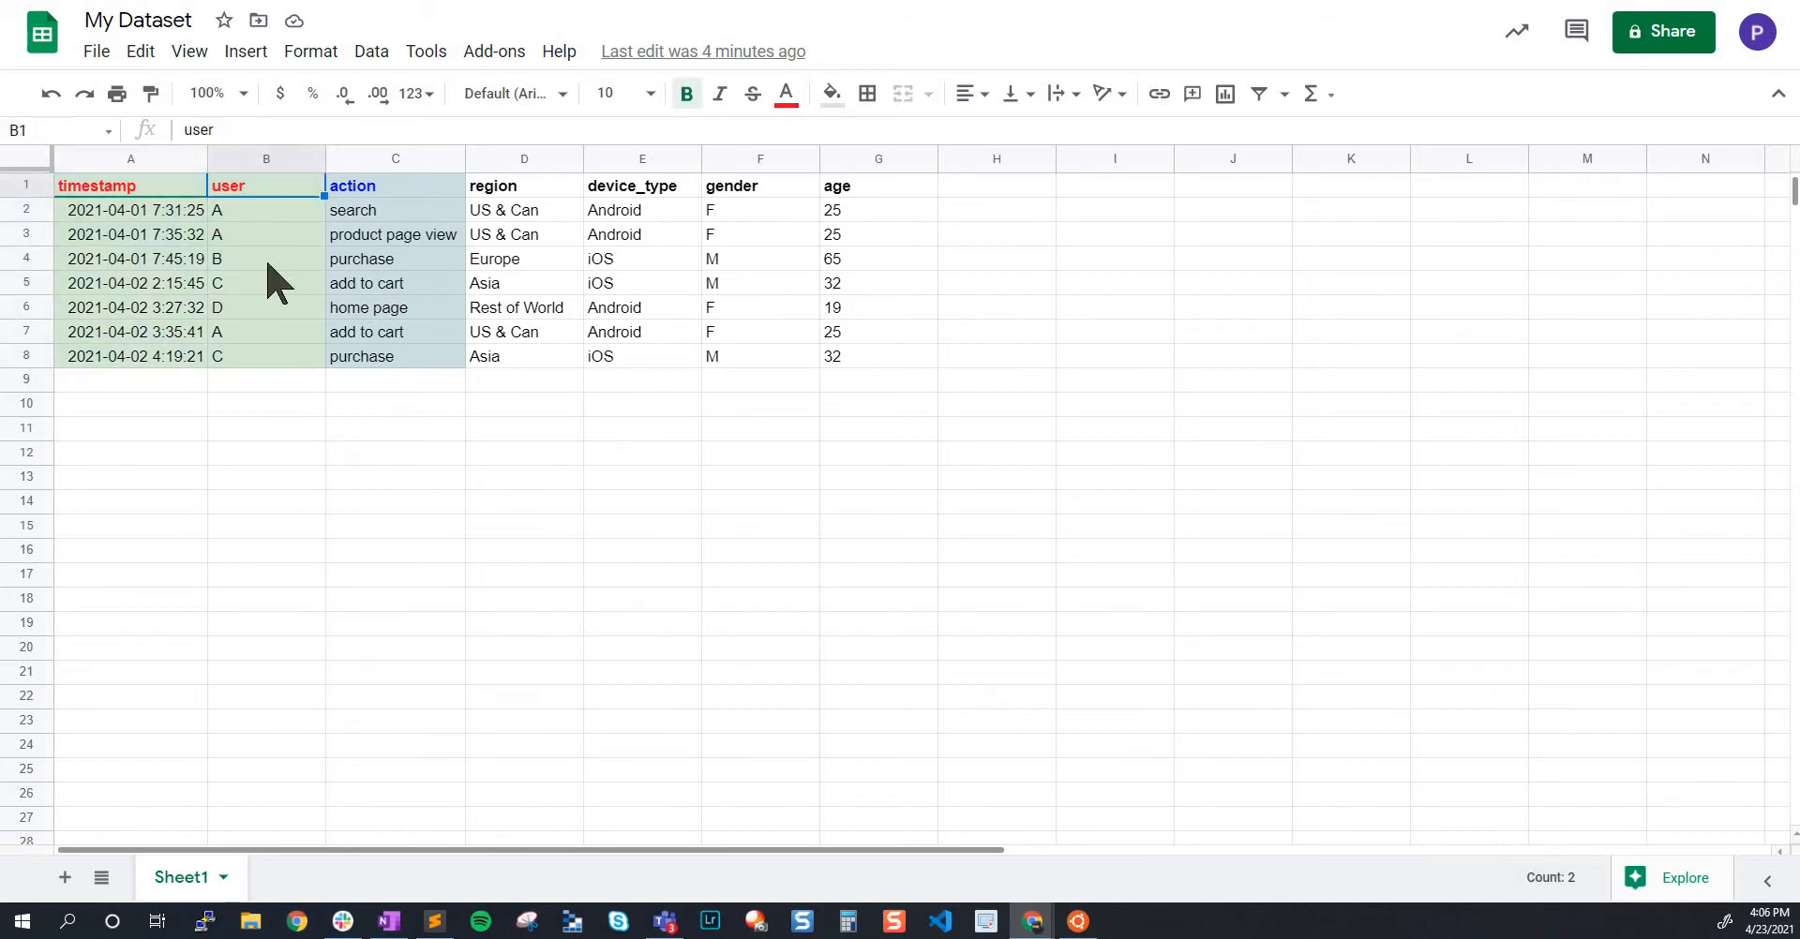
Examine the property headers from action to age in C1:G1 and the first event record in row 2
{"action": "left_click_drag", "start_coordinate": [442, 201], "coordinate": [888, 190]}
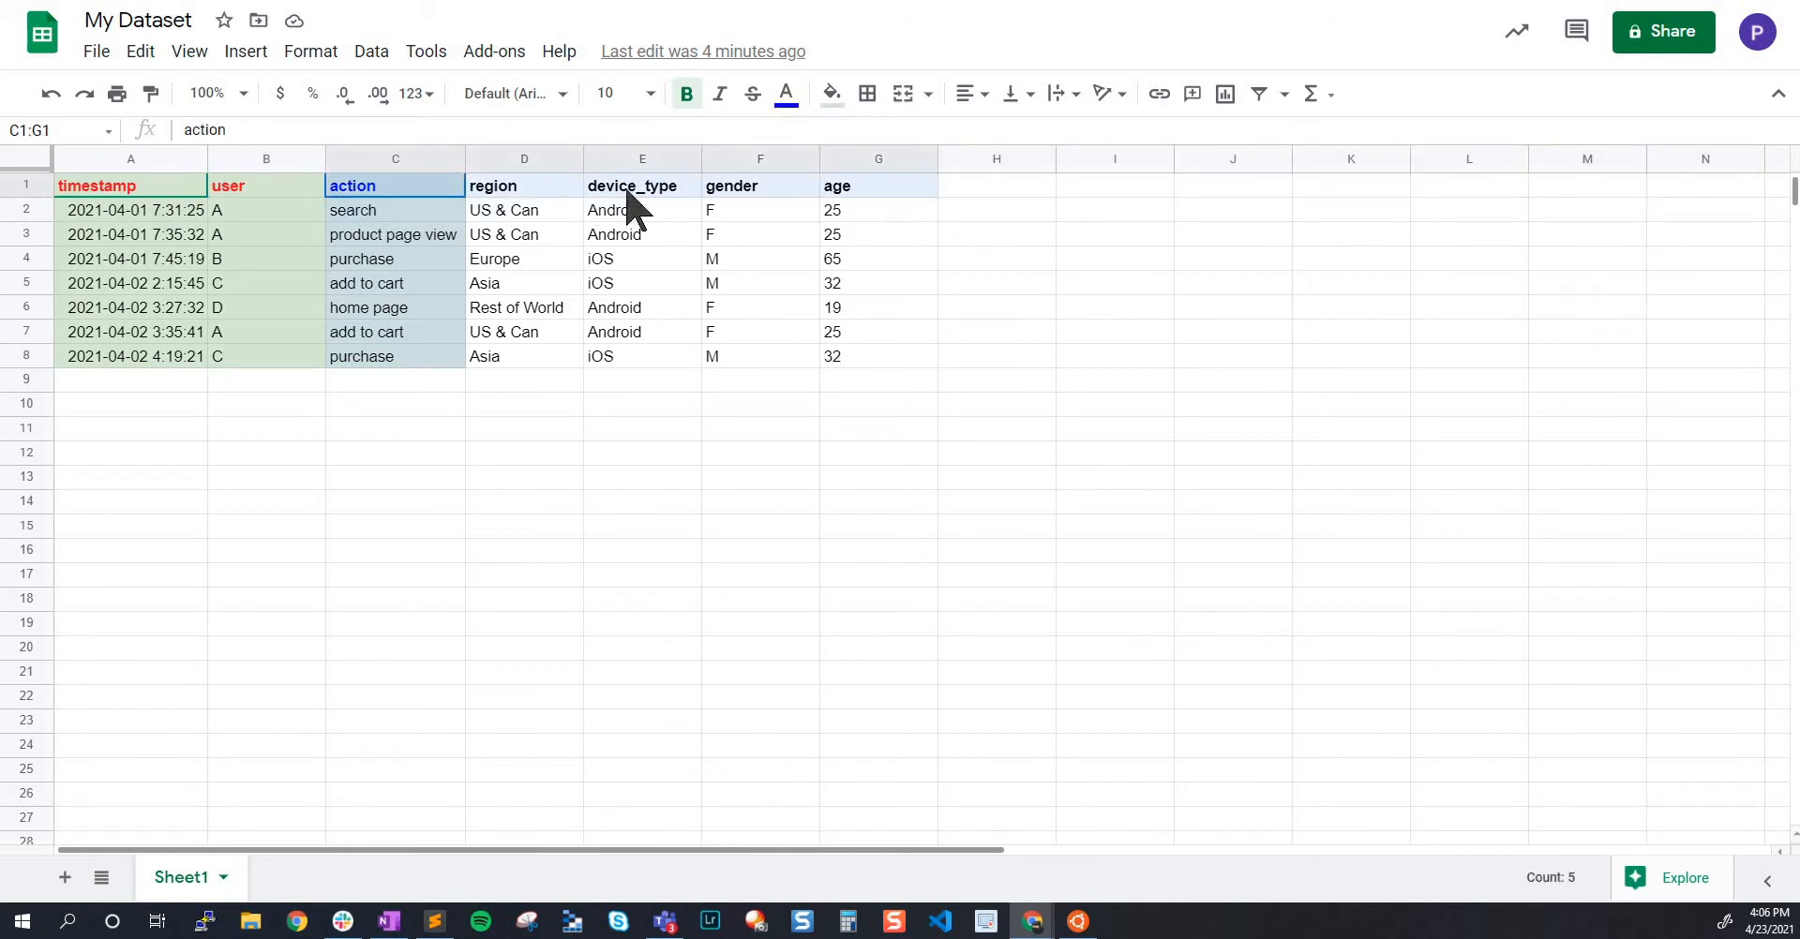
{"action": "left_click", "coordinate": [553, 198]}
{"action": "left_click", "coordinate": [550, 212]}
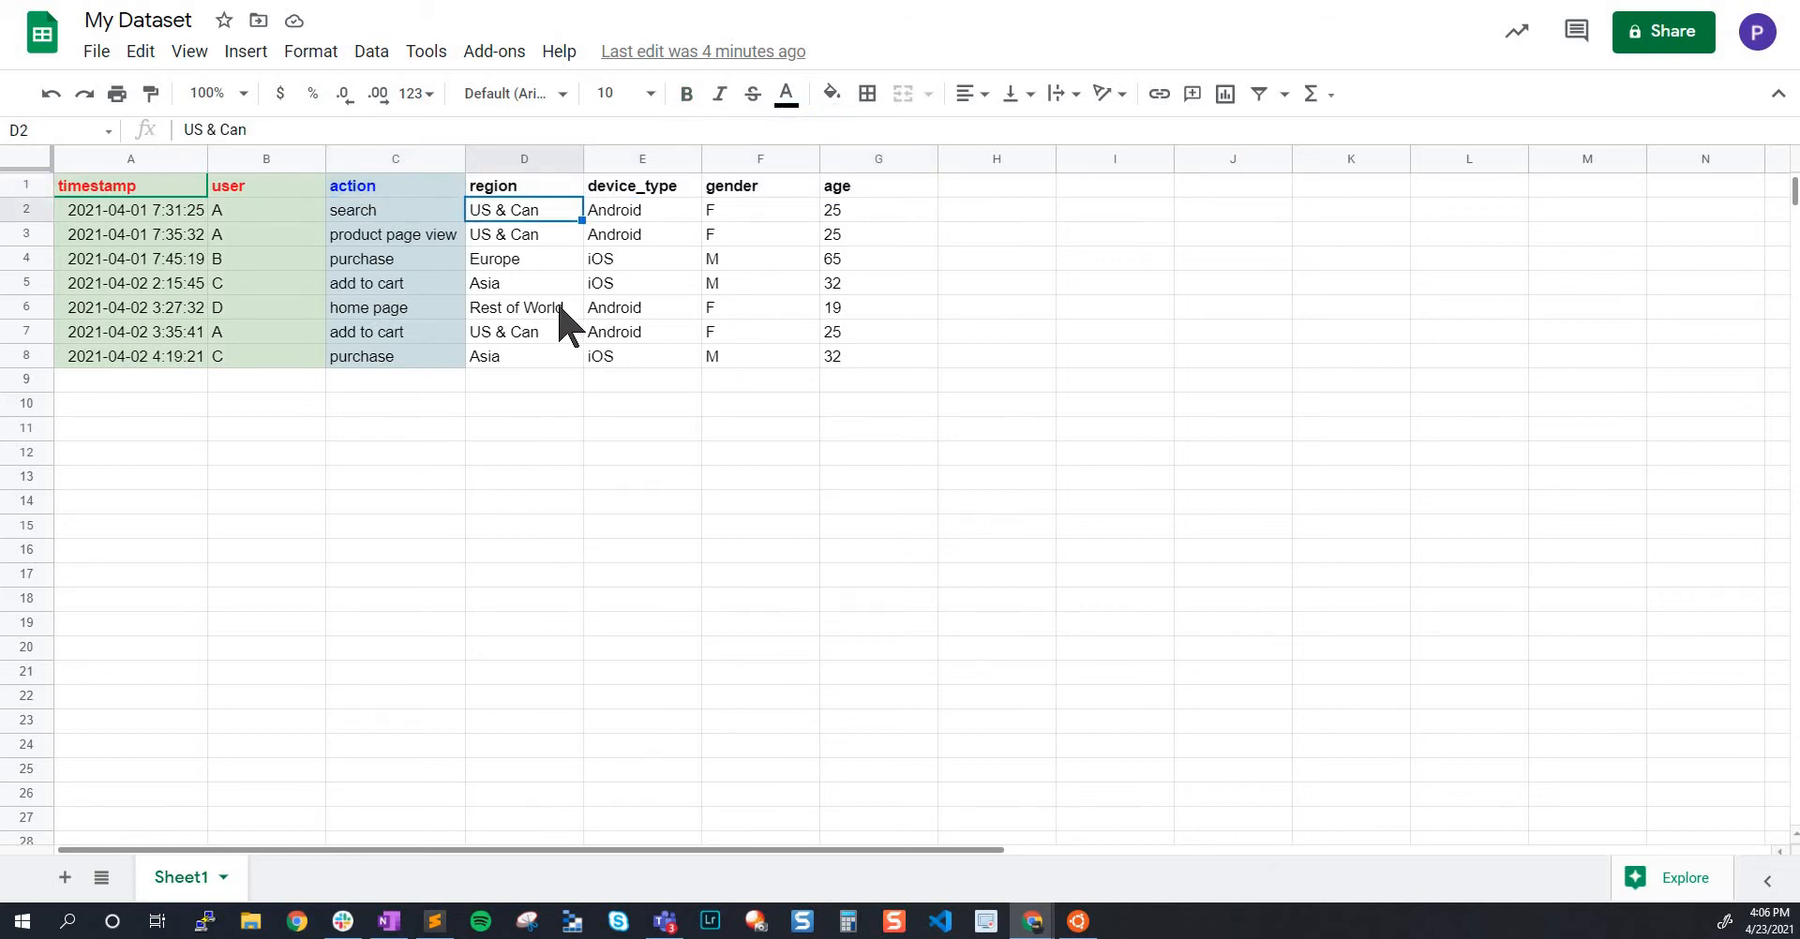
{"action": "left_click", "coordinate": [436, 183]}
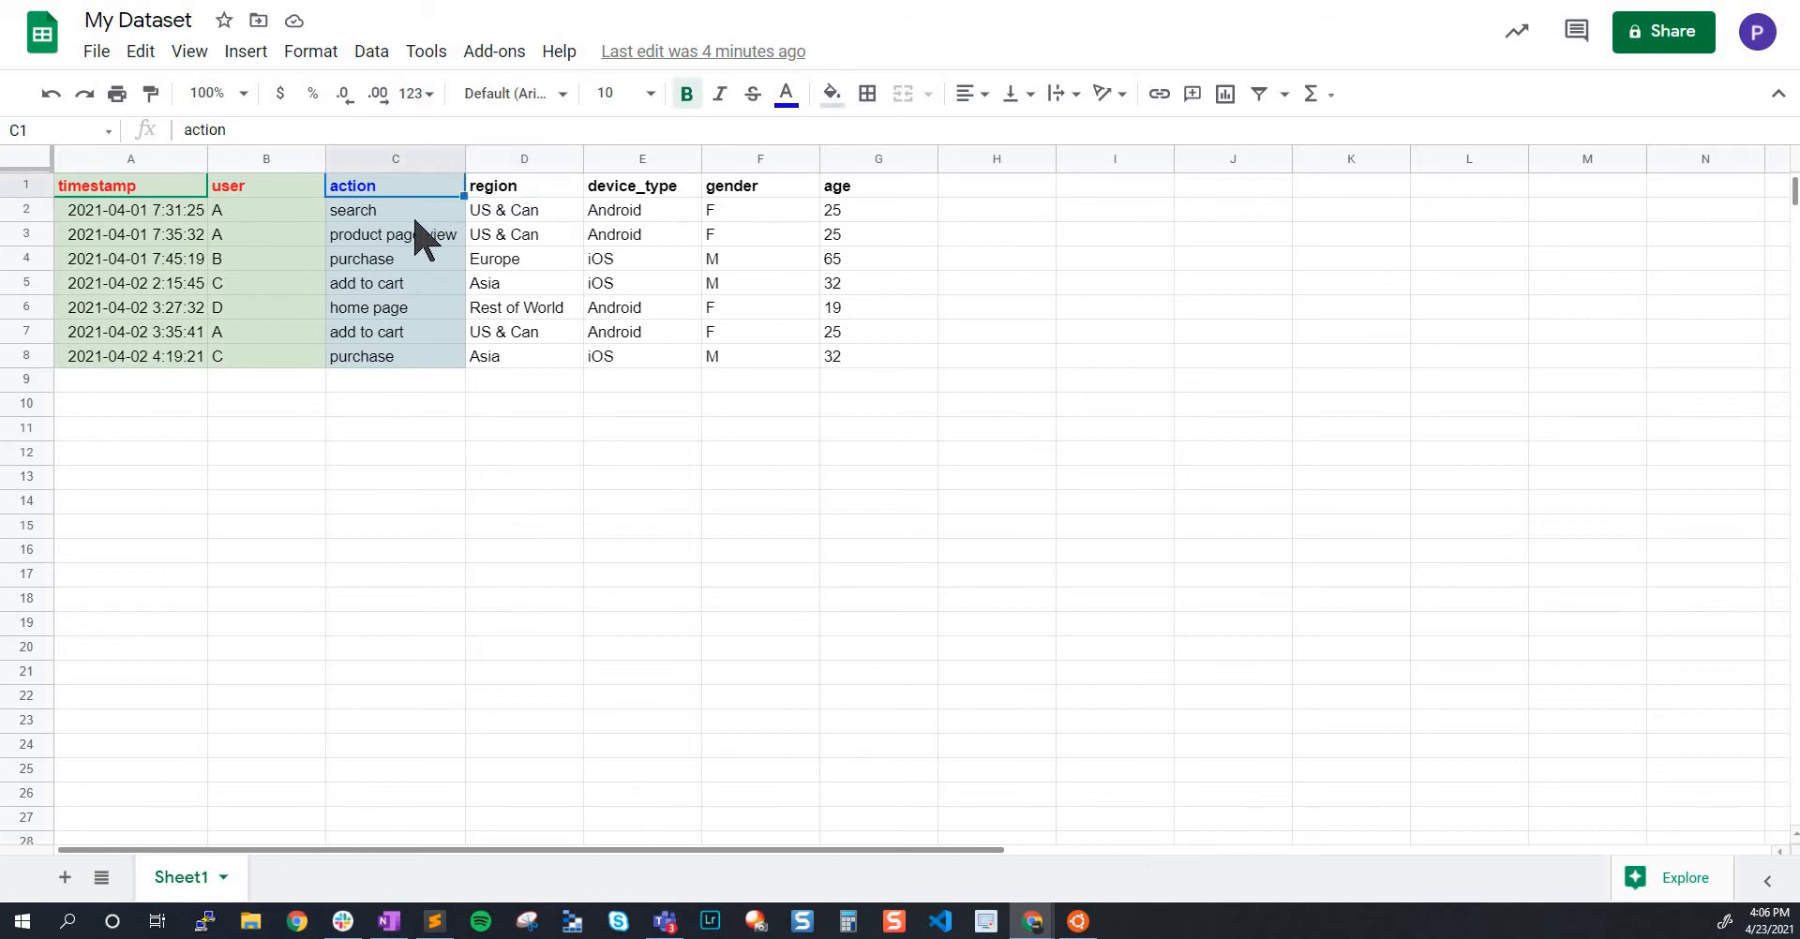
{"action": "left_click", "coordinate": [417, 218]}
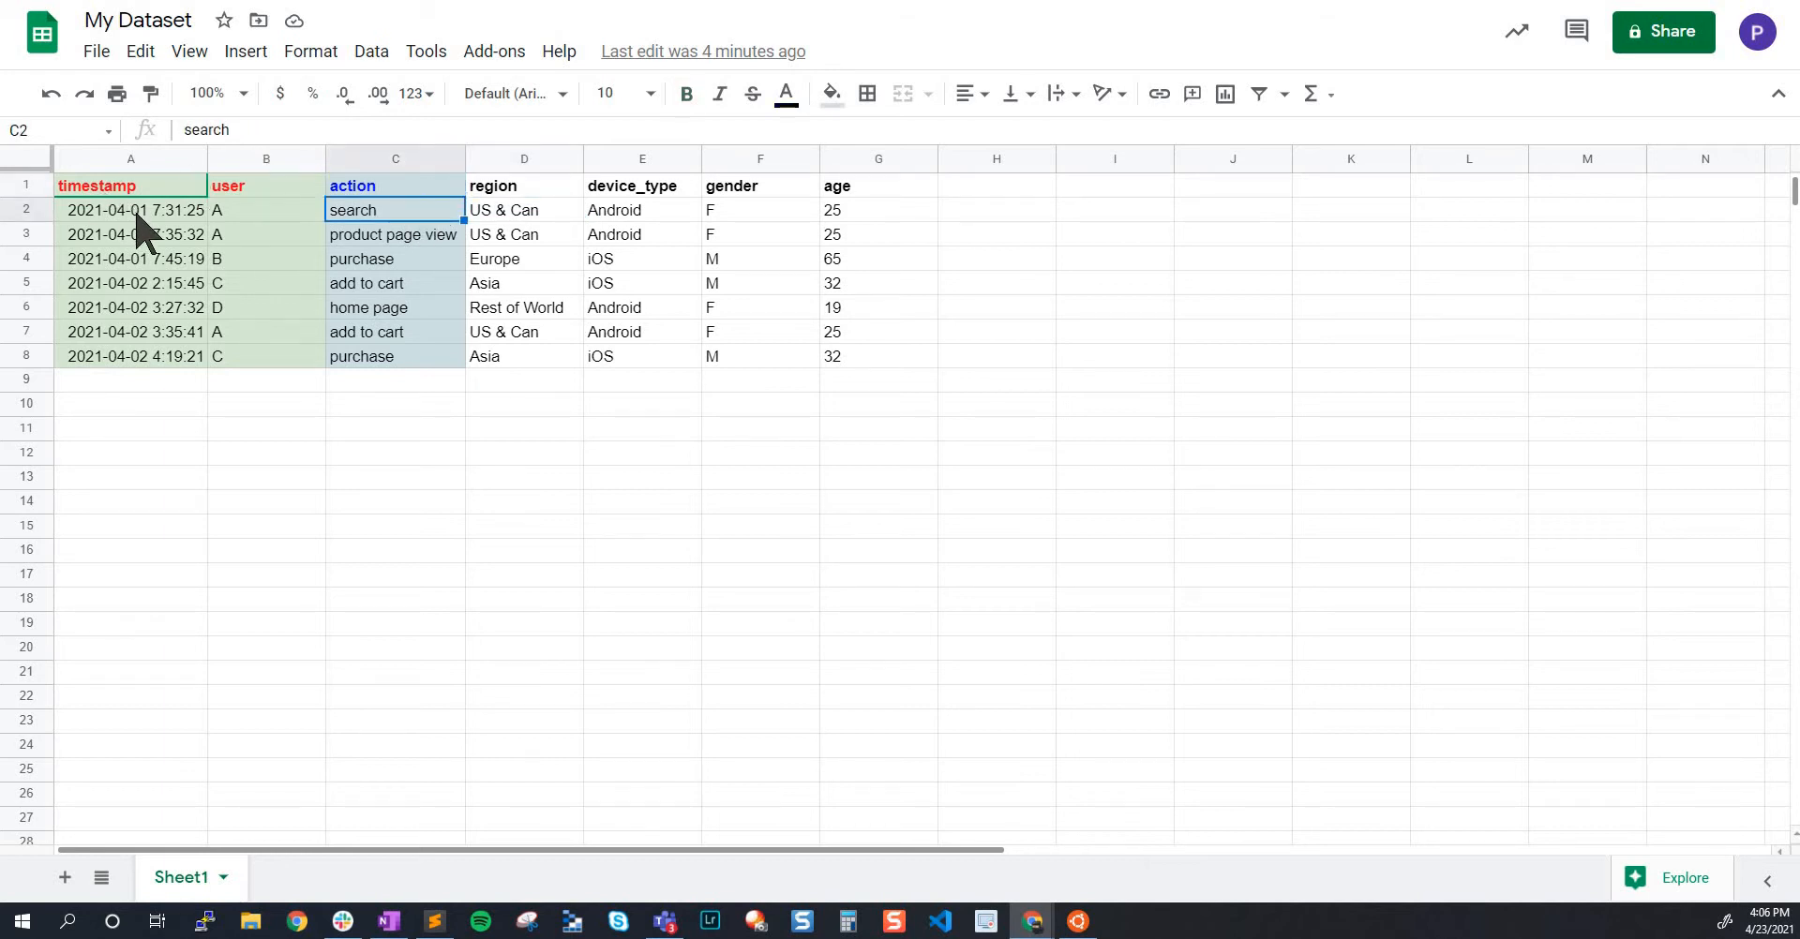
{"action": "left_click", "coordinate": [131, 213]}
{"action": "left_click", "coordinate": [403, 217], "text": "shift"}
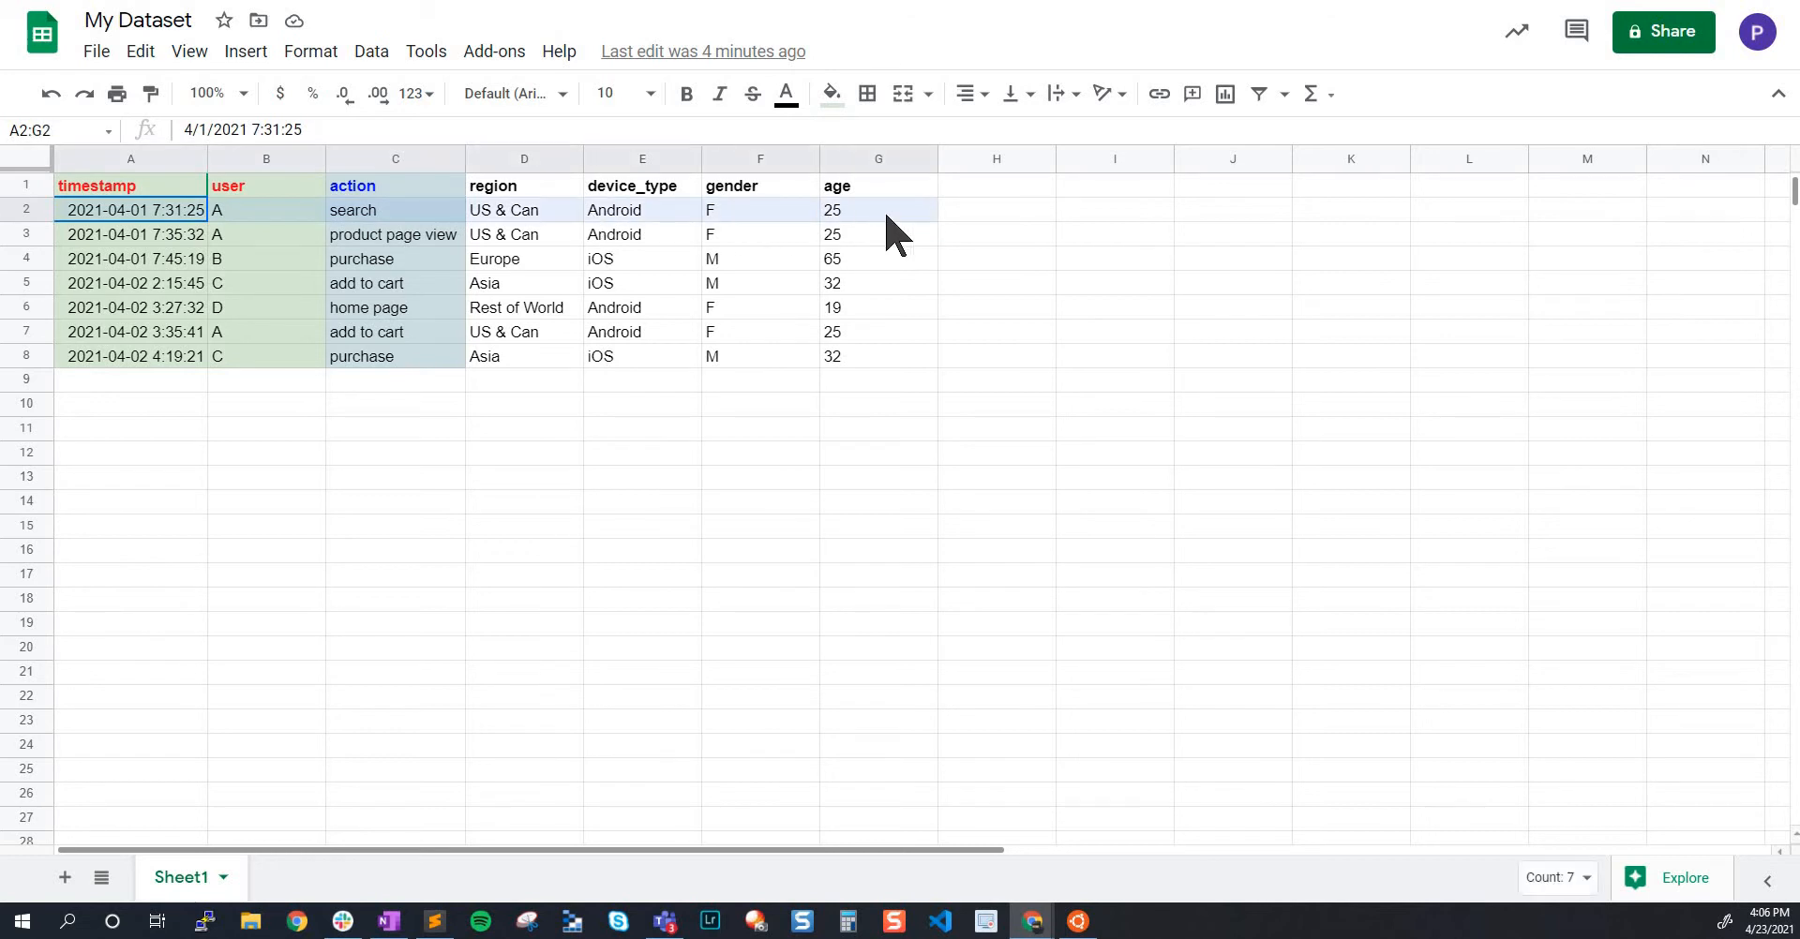
Examine the action column in C1:C8 and the whole event table in A1:G8
{"action": "left_click", "coordinate": [433, 187]}
{"action": "left_click_drag", "start_coordinate": [428, 181], "coordinate": [424, 356]}
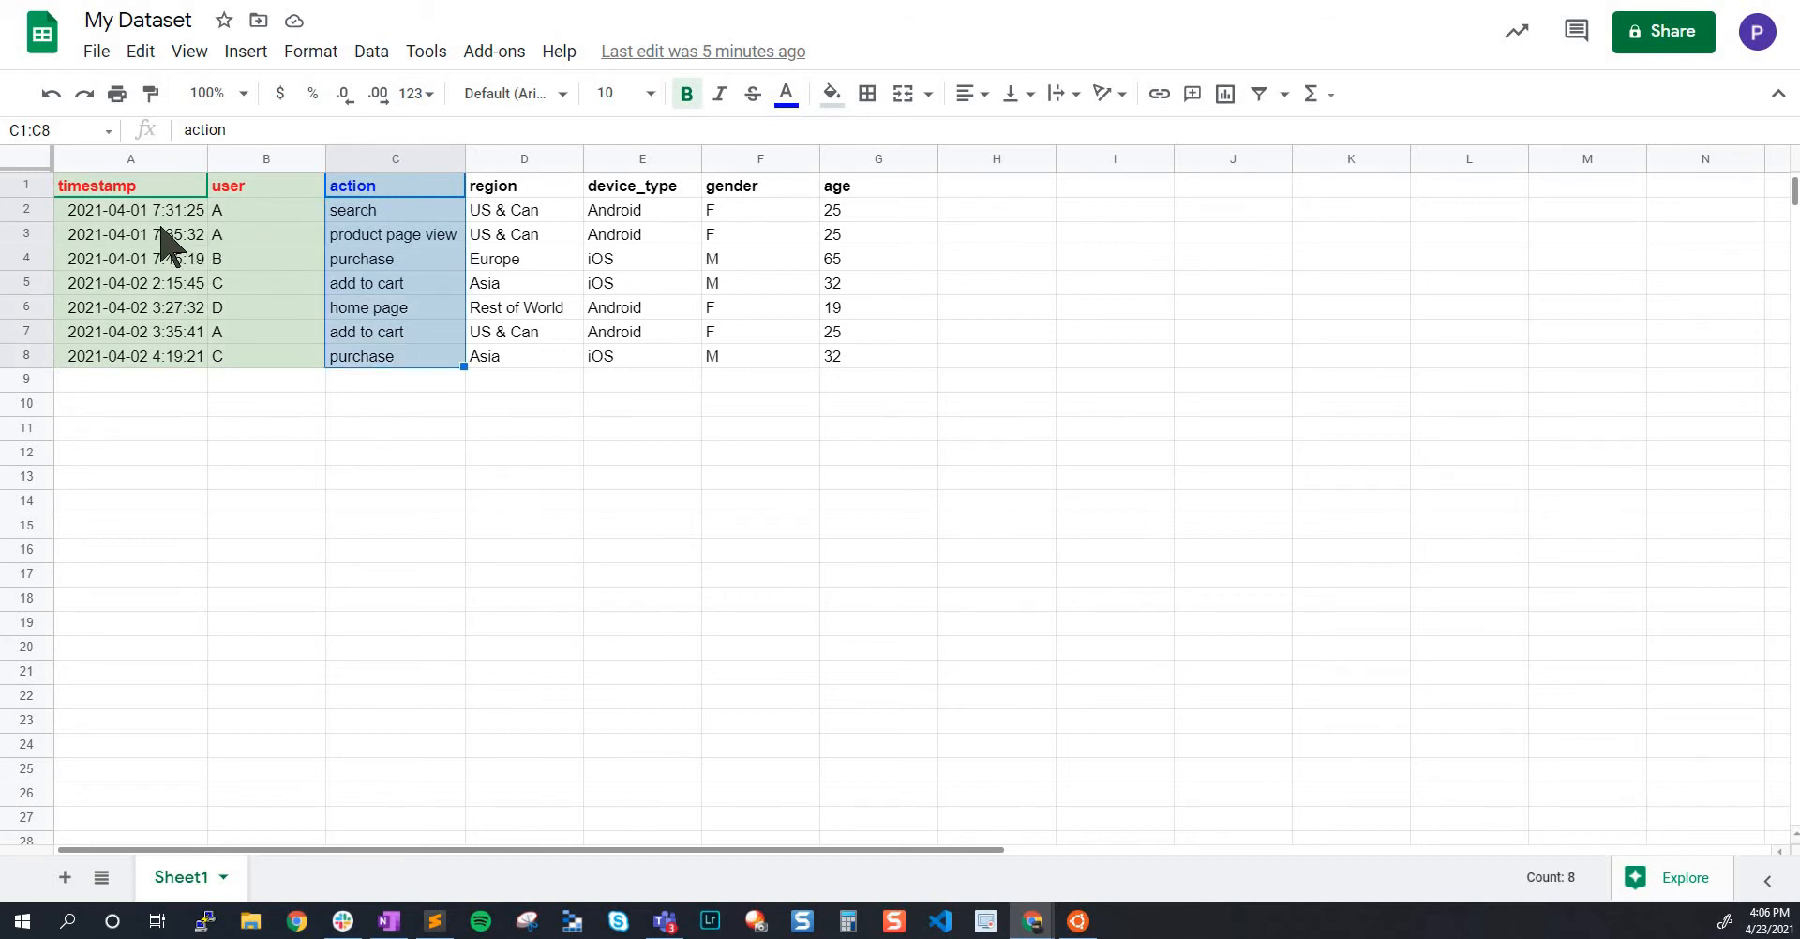
{"action": "left_click", "coordinate": [132, 213]}
{"action": "left_click_drag", "start_coordinate": [480, 213], "coordinate": [853, 370]}
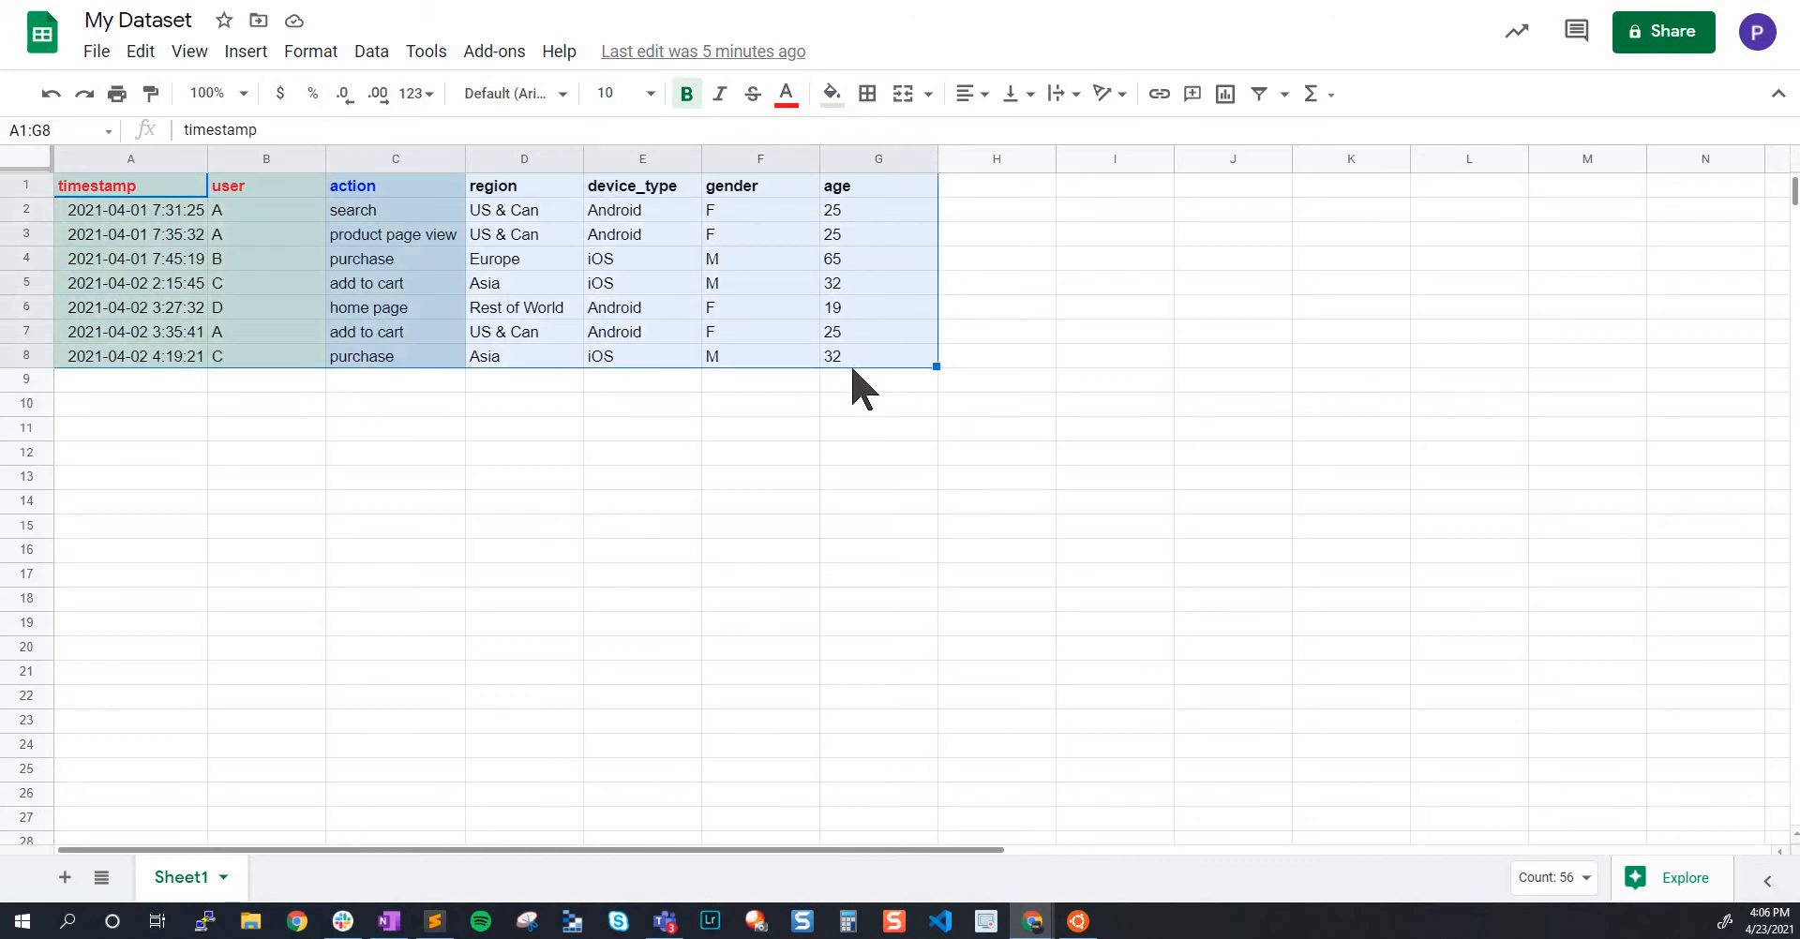
Examine the region and device_type headers and each value of the first event record in A2:G2
{"action": "left_click", "coordinate": [518, 188]}
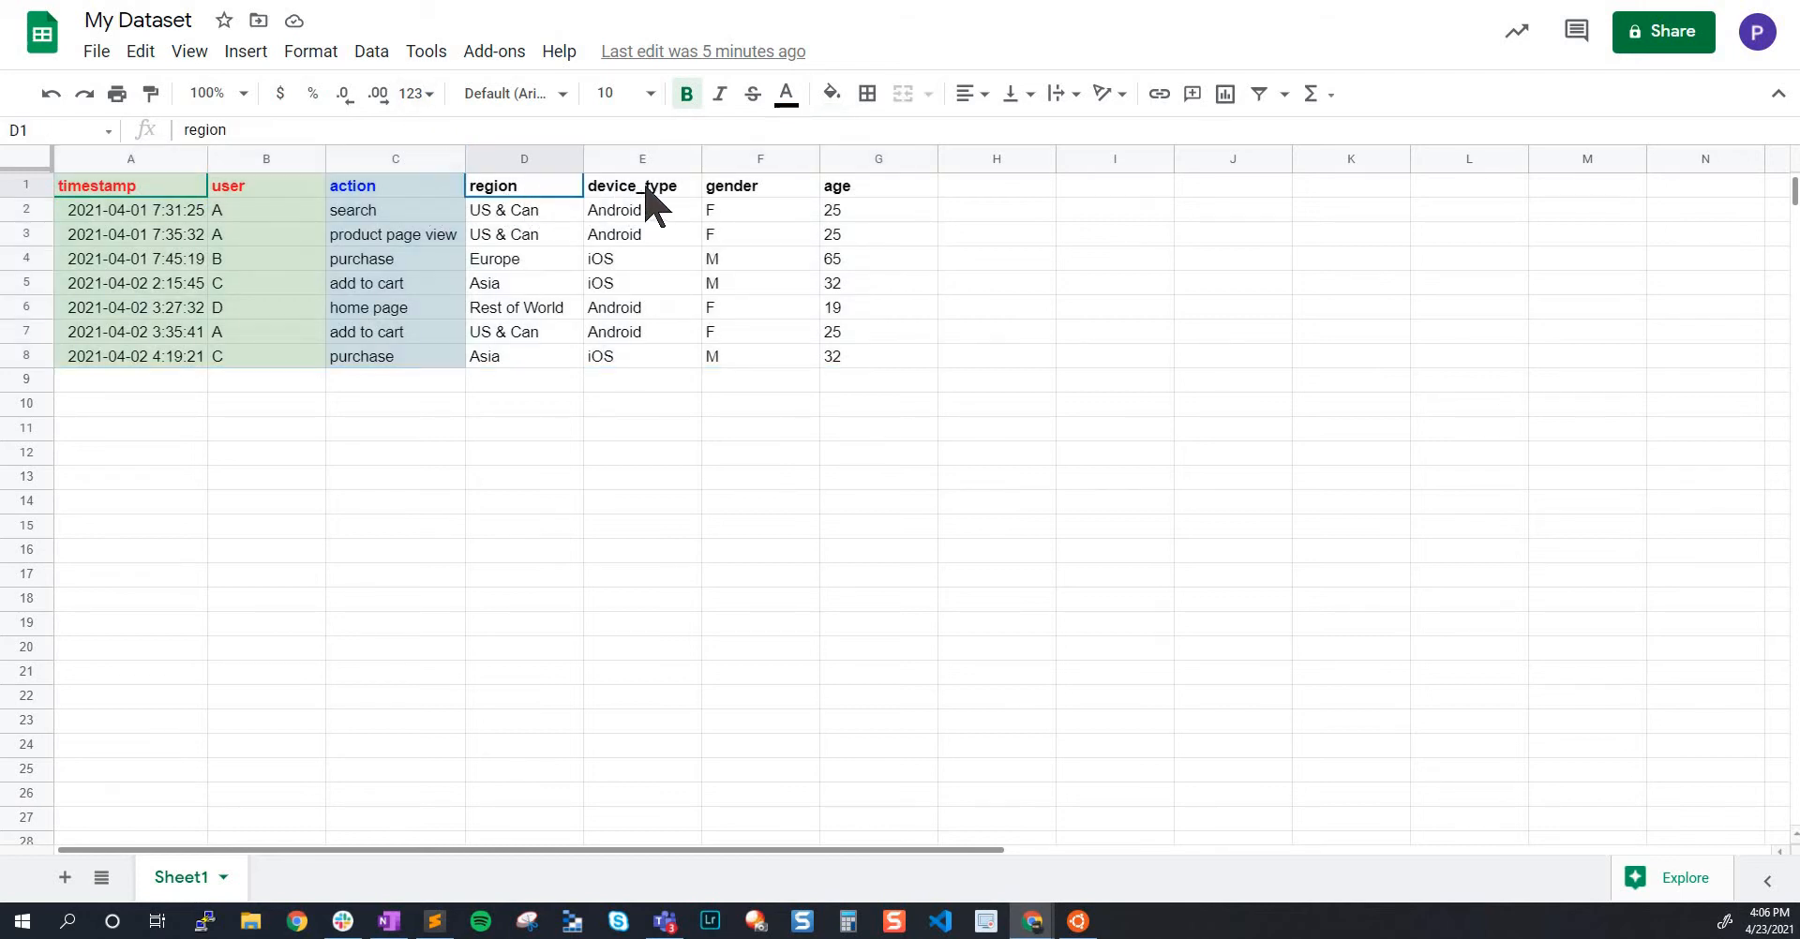
{"action": "left_click_drag", "start_coordinate": [647, 186], "coordinate": [533, 195]}
{"action": "left_click", "coordinate": [536, 216]}
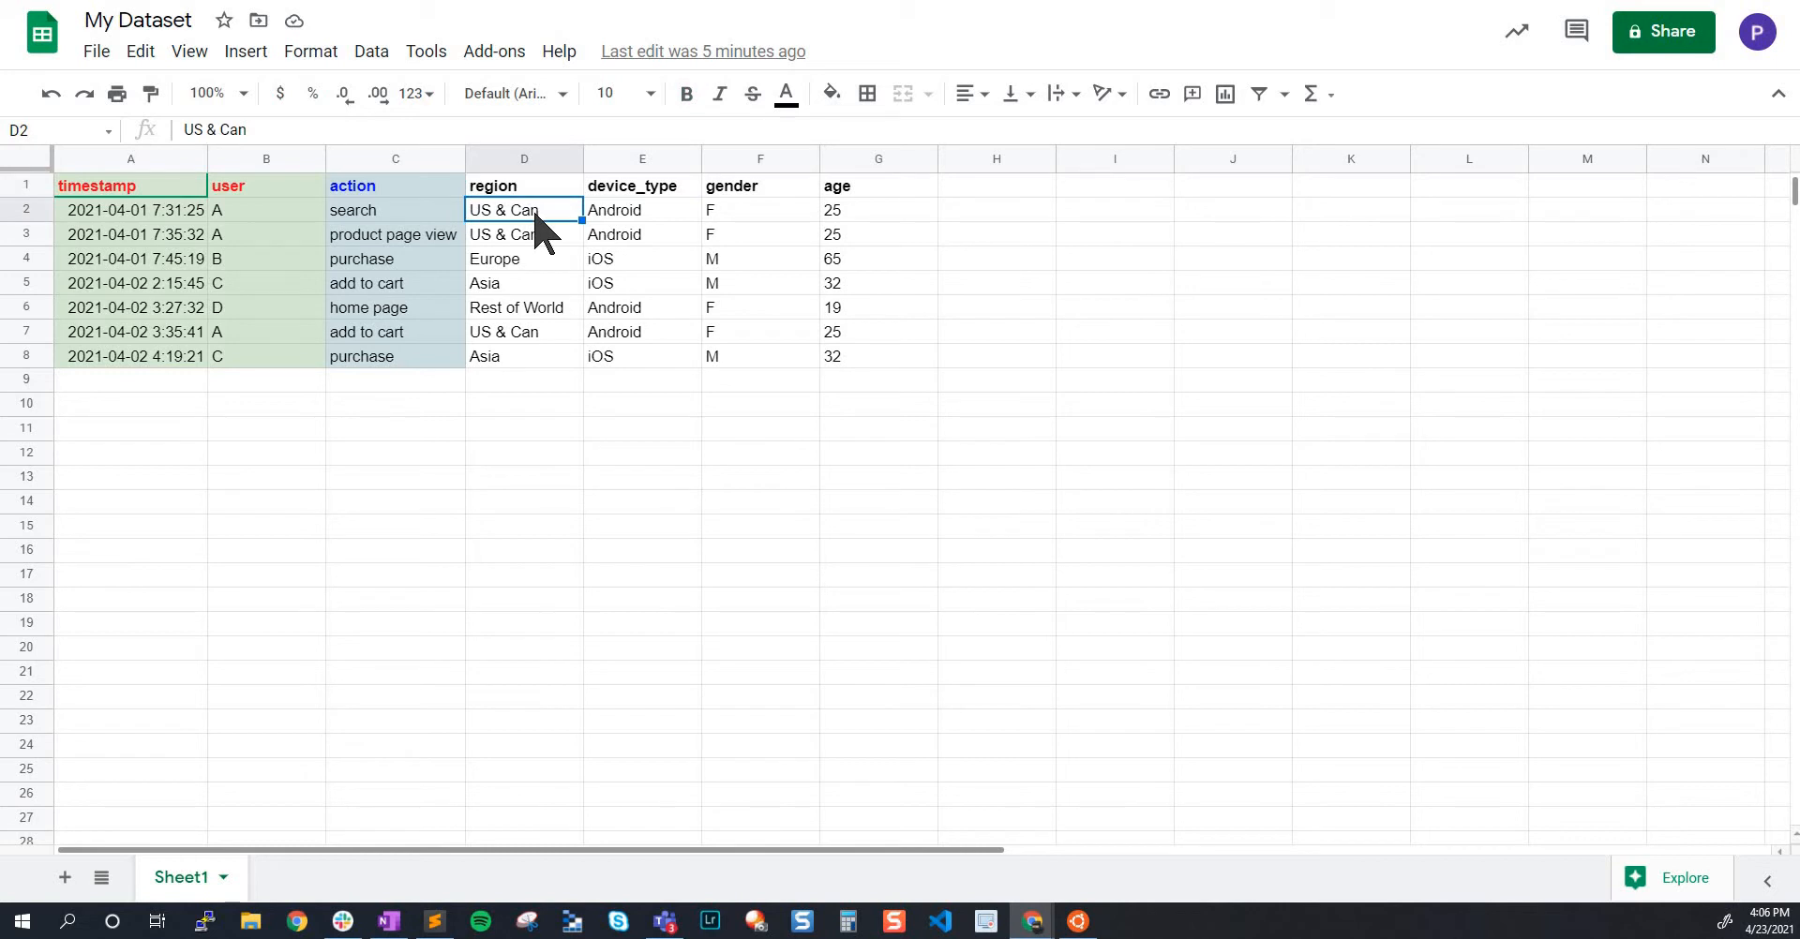
{"action": "left_click_drag", "start_coordinate": [176, 214], "coordinate": [853, 211]}
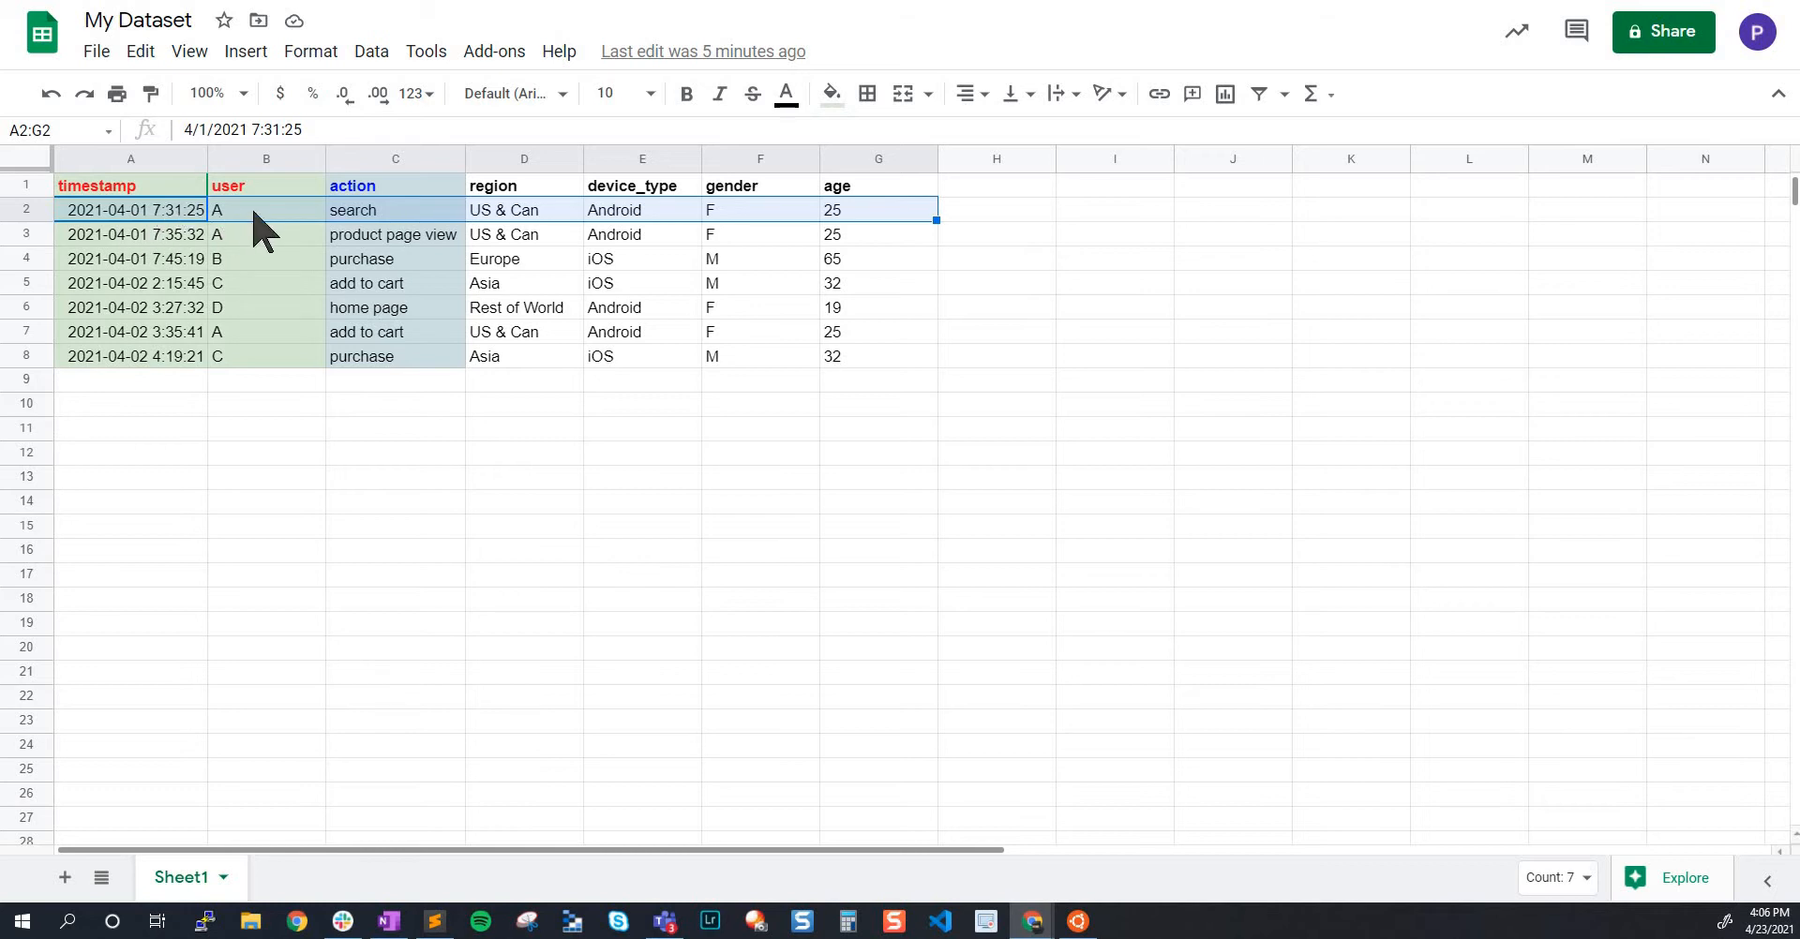
{"action": "left_click", "coordinate": [132, 212]}
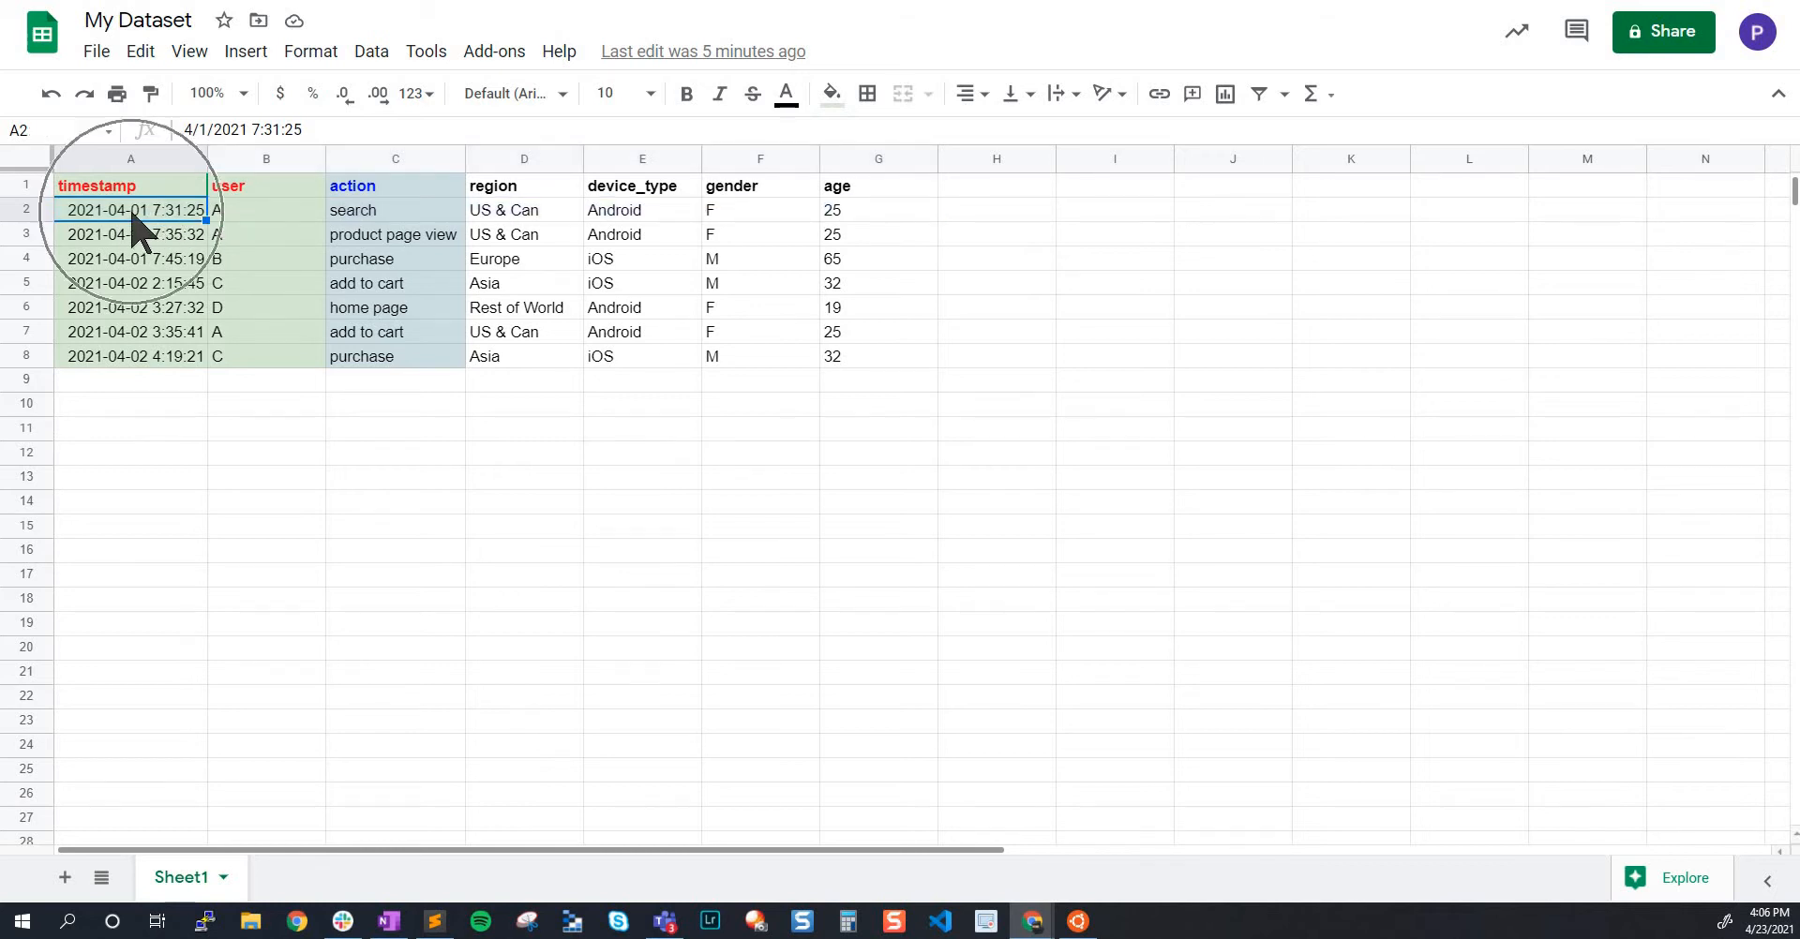
{"action": "left_click", "coordinate": [380, 211]}
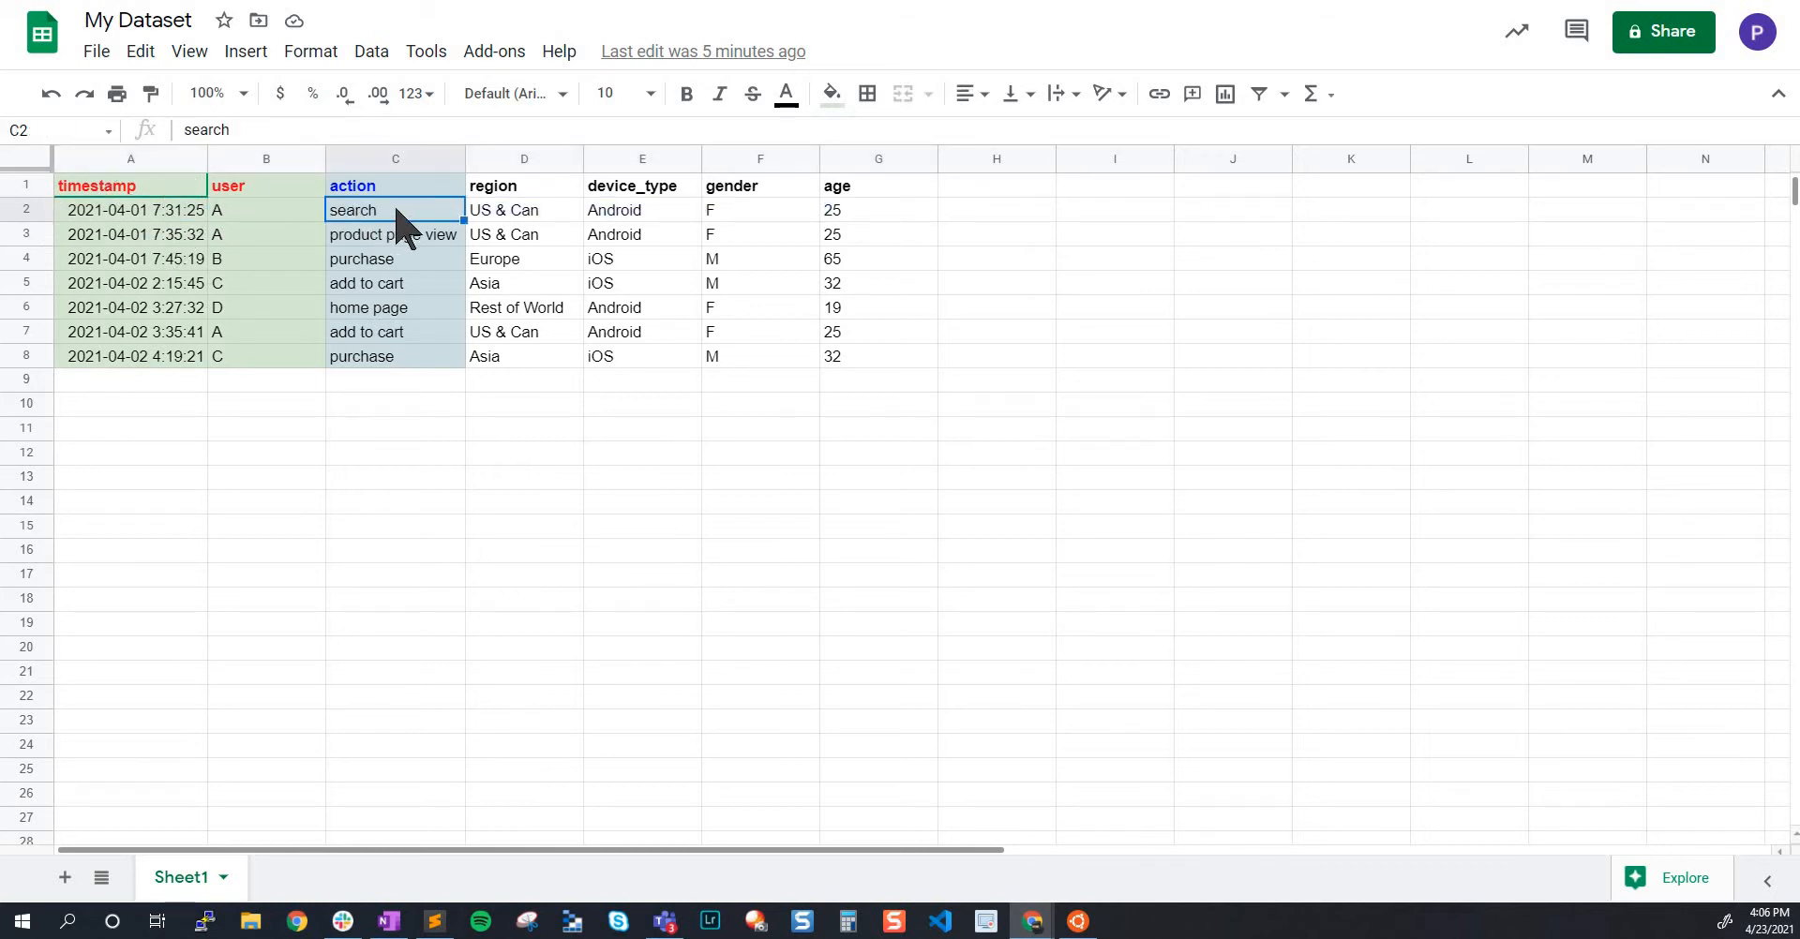
{"action": "left_click", "coordinate": [527, 212]}
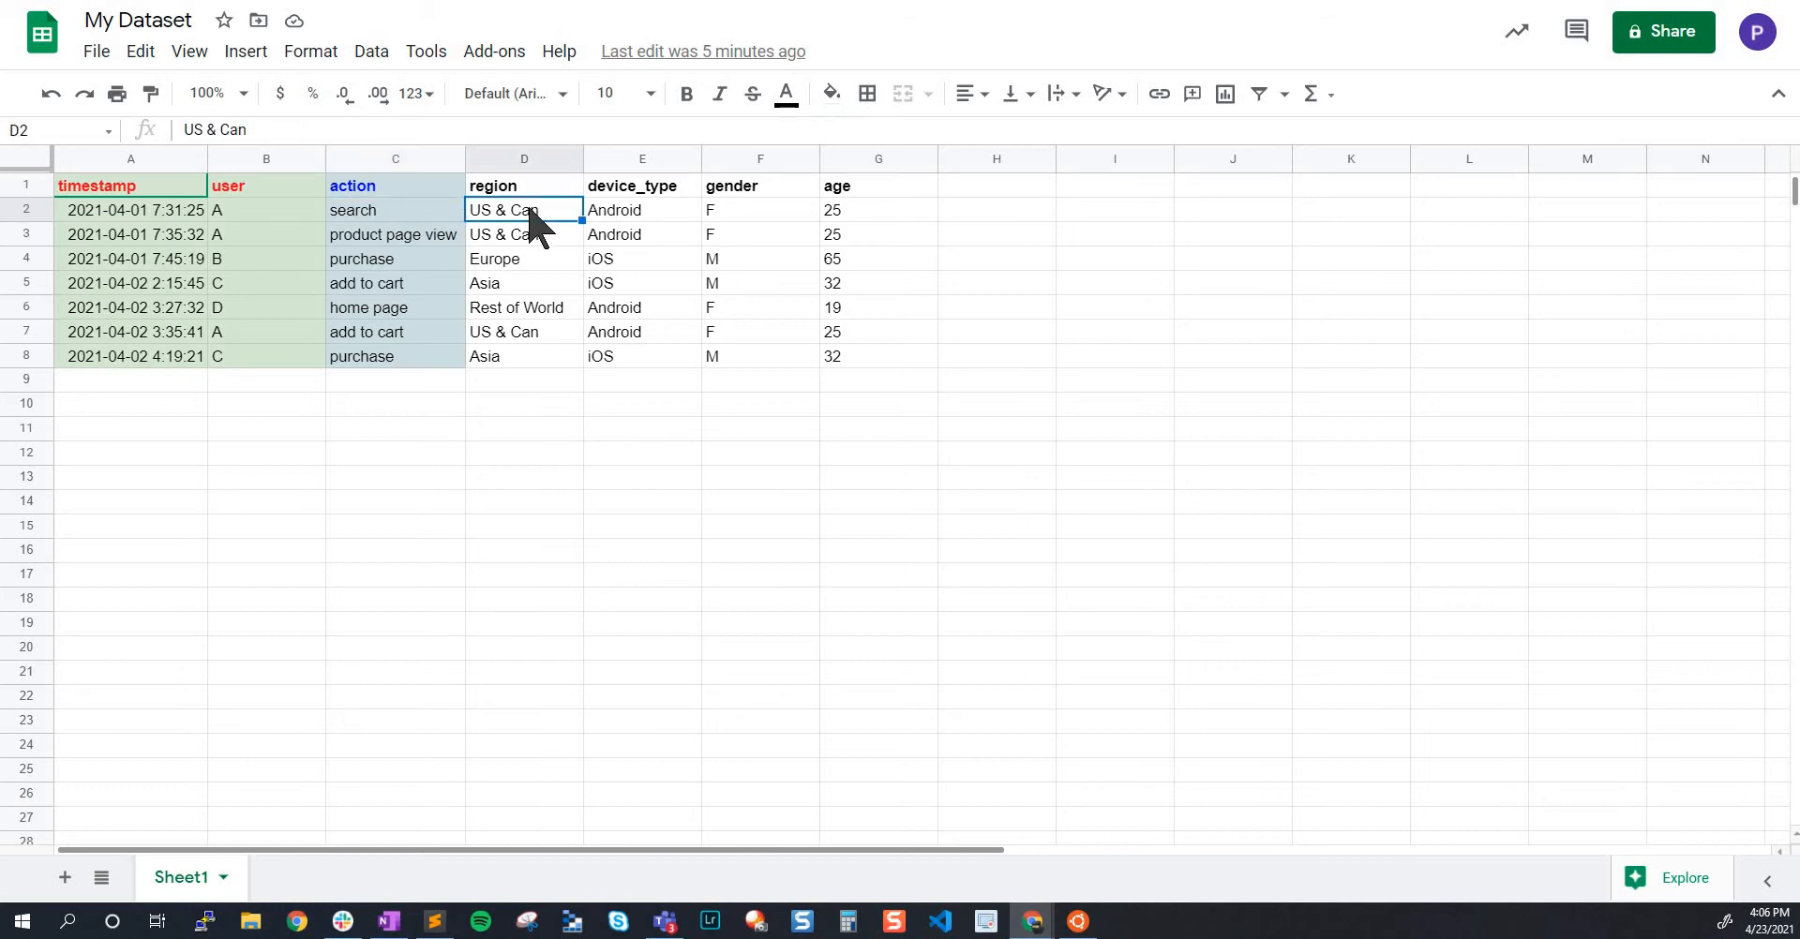
{"action": "left_click", "coordinate": [638, 208]}
{"action": "left_click", "coordinate": [779, 210]}
{"action": "left_click", "coordinate": [863, 210]}
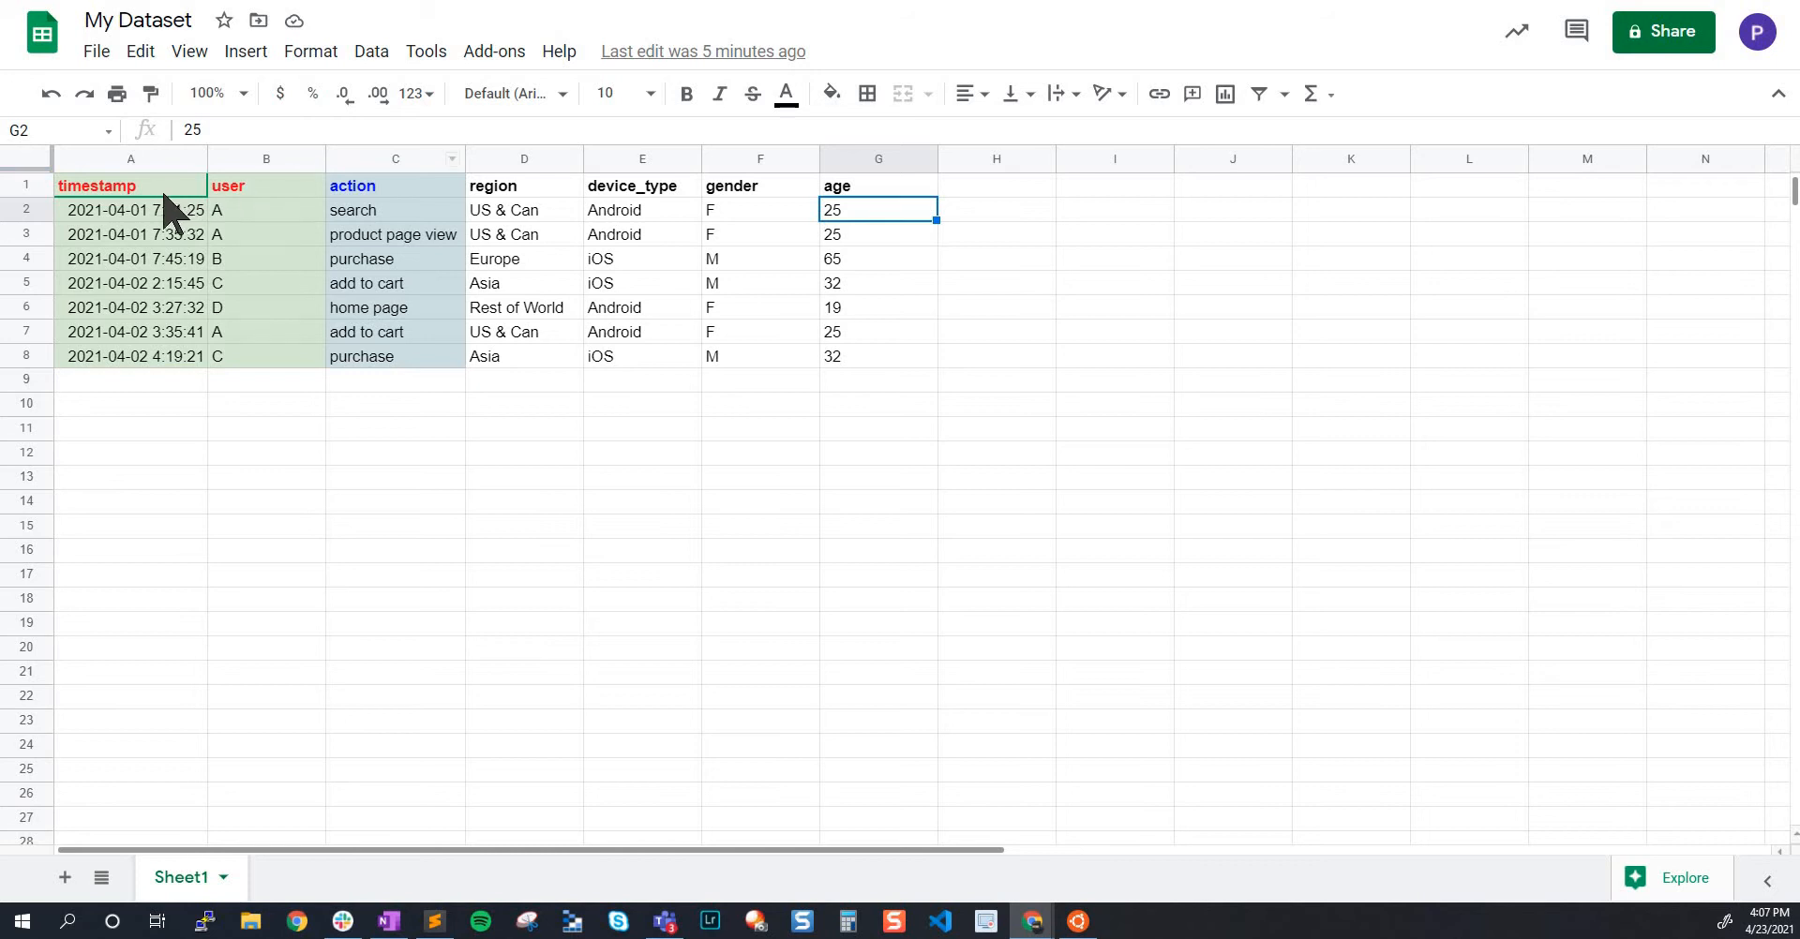
Examine the header row A1:G1 and how the region and action columns describe each event
{"action": "left_click_drag", "start_coordinate": [178, 186], "coordinate": [872, 187]}
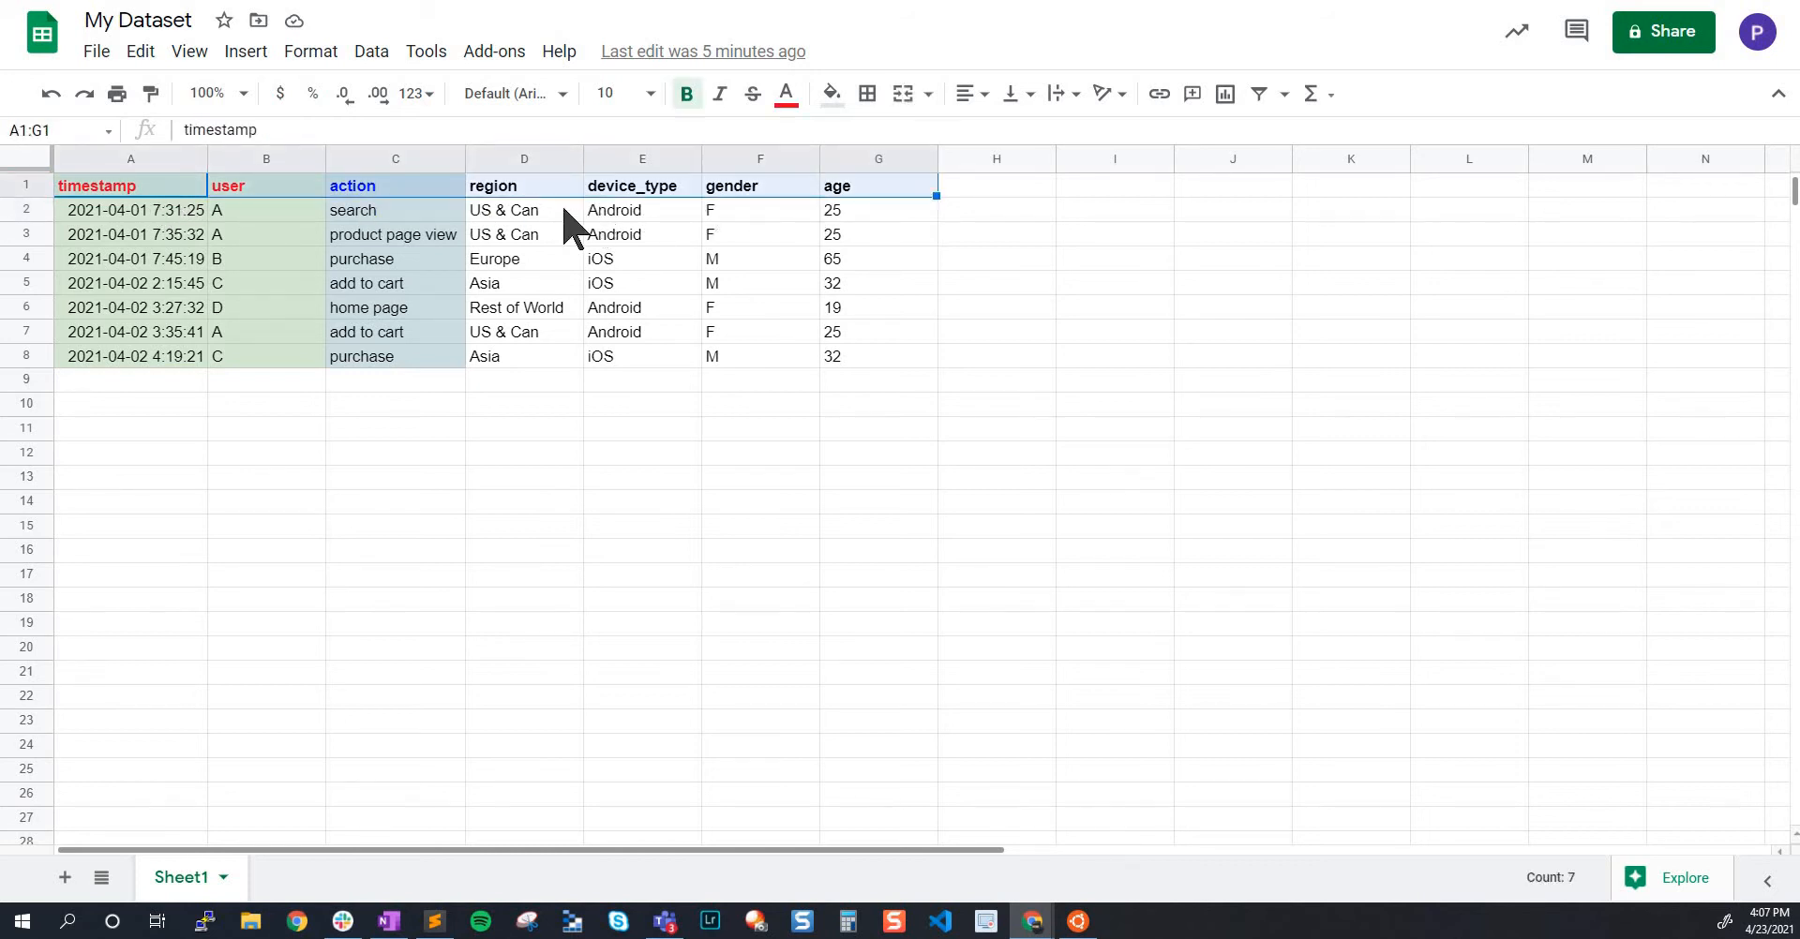
{"action": "left_click", "coordinate": [509, 212]}
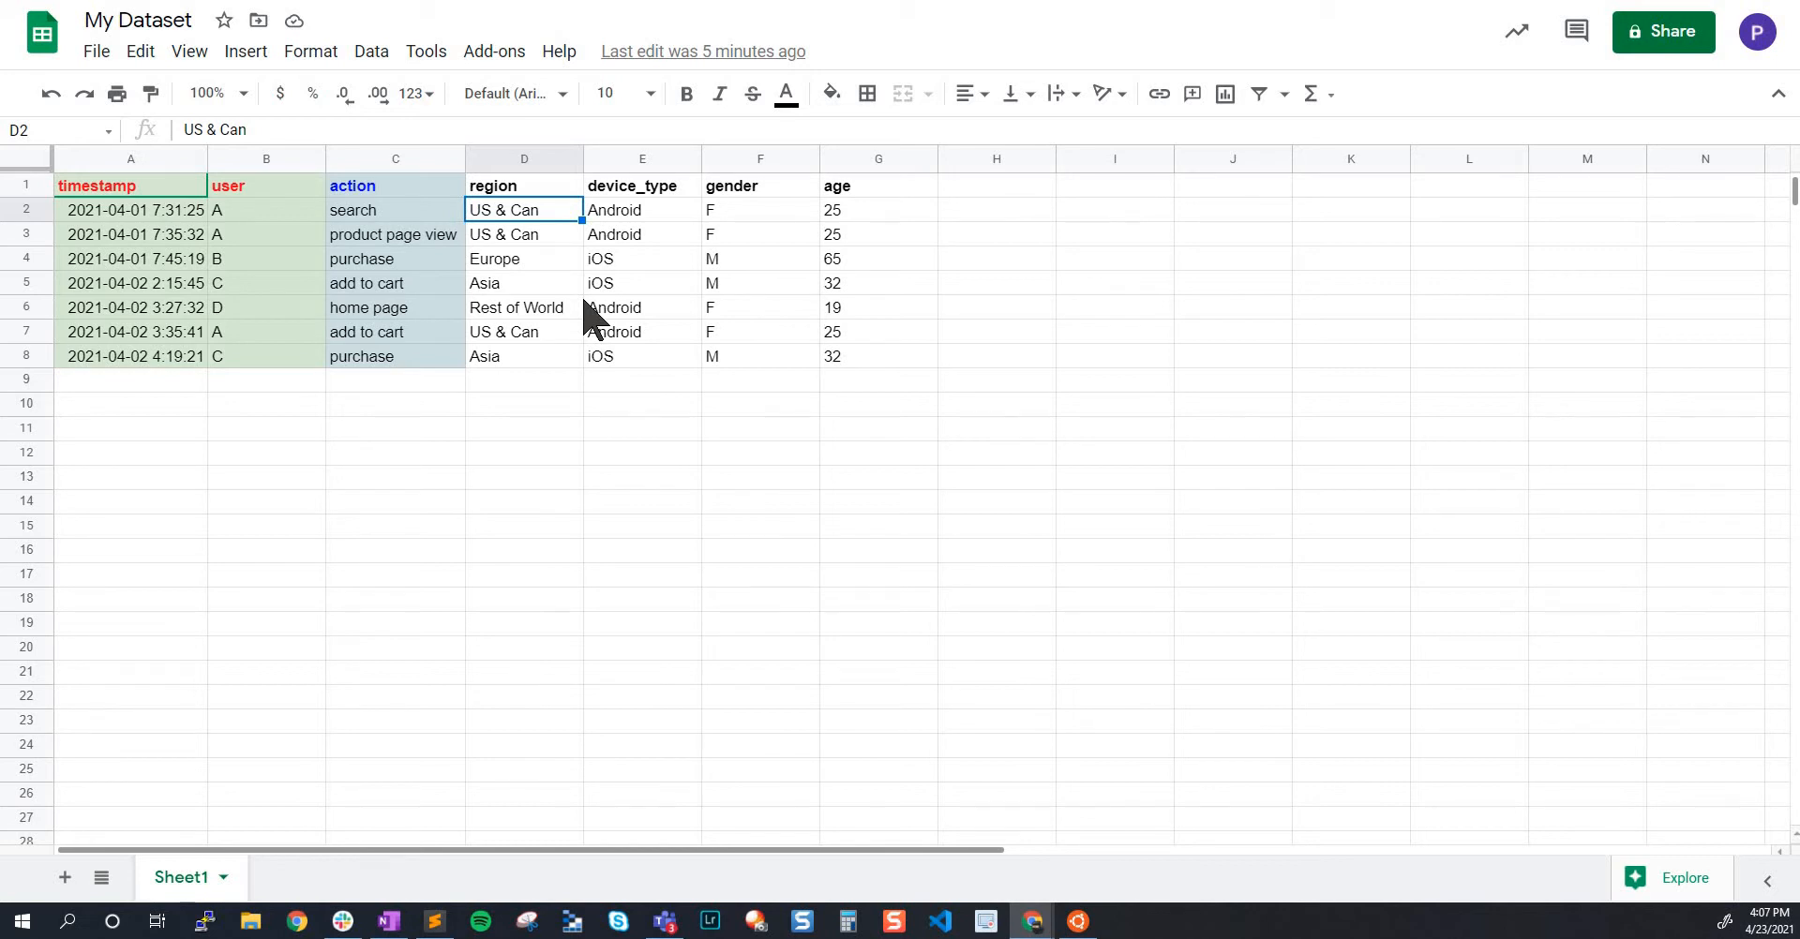
{"action": "left_click", "coordinate": [525, 187]}
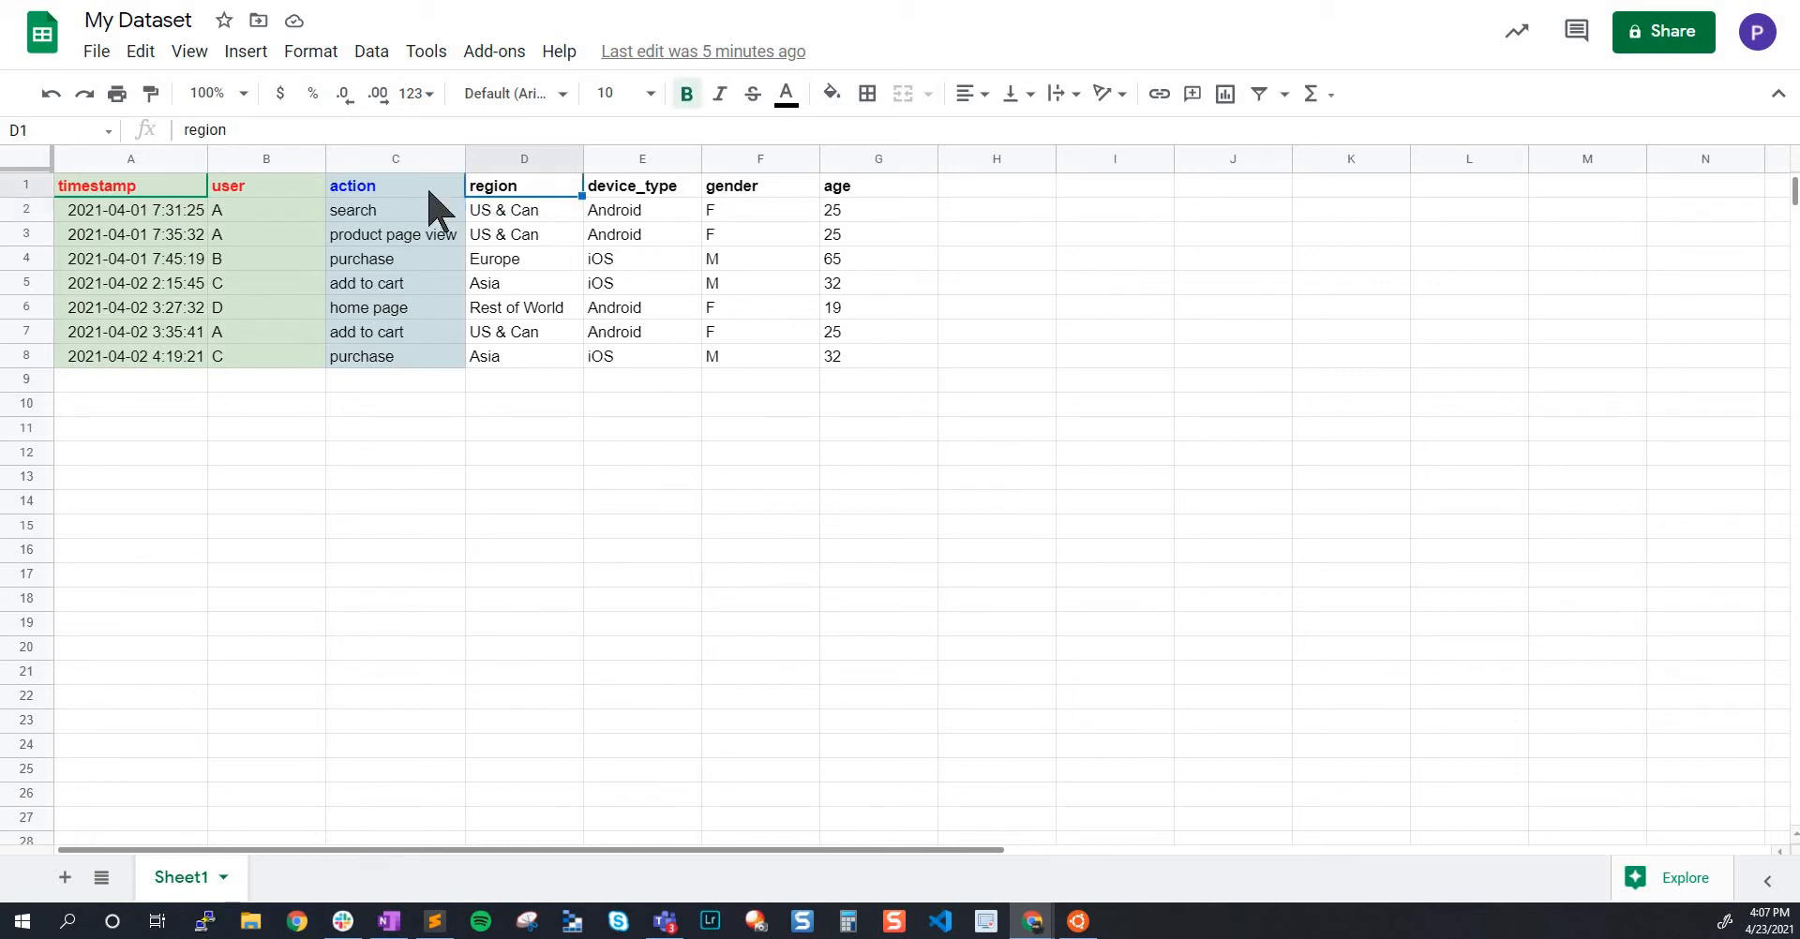
{"action": "left_click_drag", "start_coordinate": [418, 192], "coordinate": [623, 191]}
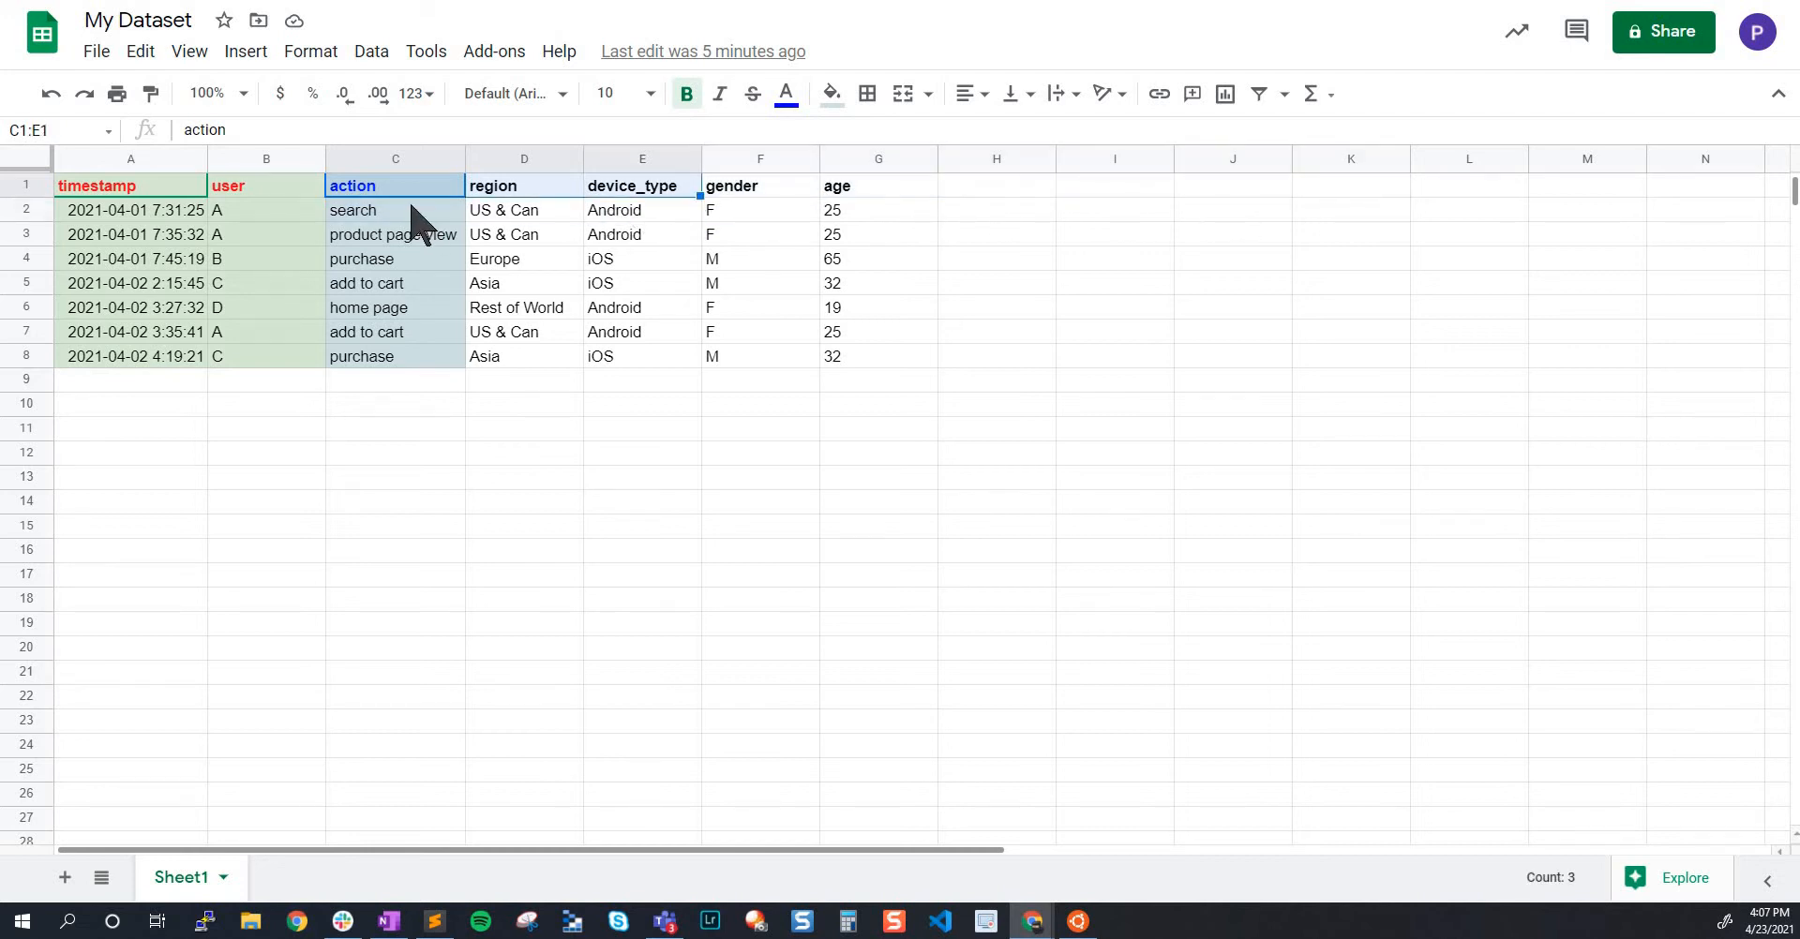
{"action": "left_click_drag", "start_coordinate": [414, 212], "coordinate": [427, 364]}
{"action": "left_click", "coordinate": [422, 188]}
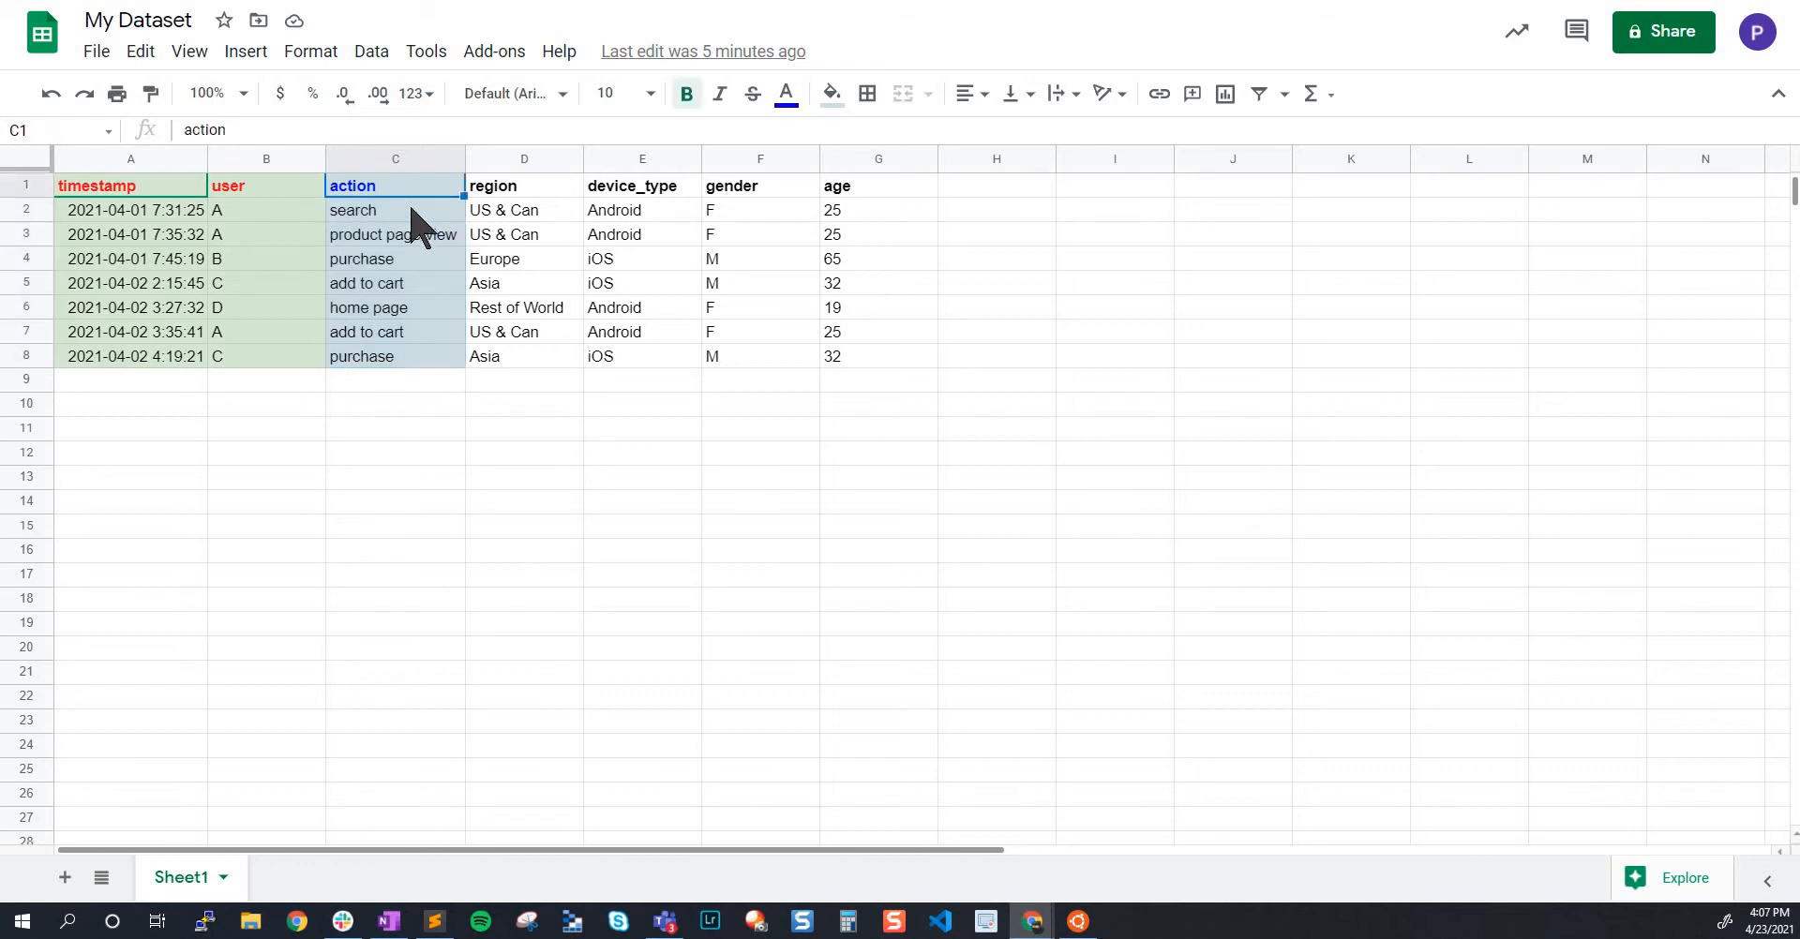
{"action": "left_click", "coordinate": [419, 213]}
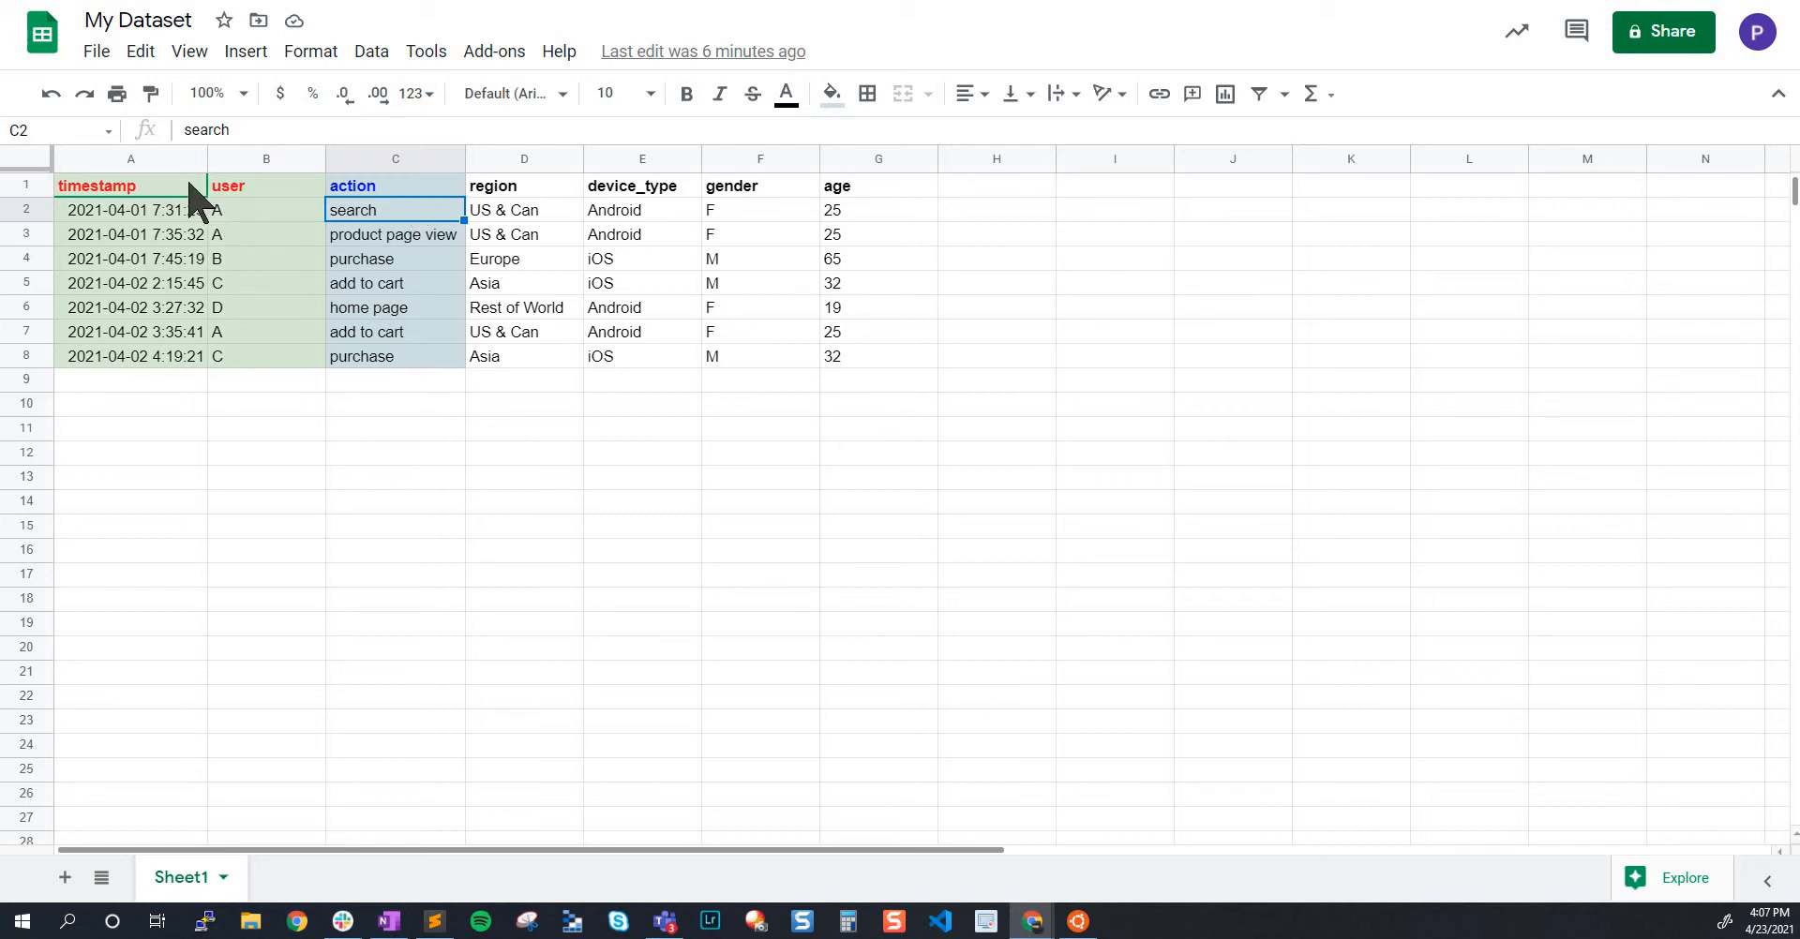
{"action": "left_click_drag", "start_coordinate": [178, 188], "coordinate": [394, 187]}
{"action": "left_click_drag", "start_coordinate": [668, 188], "coordinate": [863, 188]}
{"action": "left_click_drag", "start_coordinate": [367, 210], "coordinate": [381, 354]}
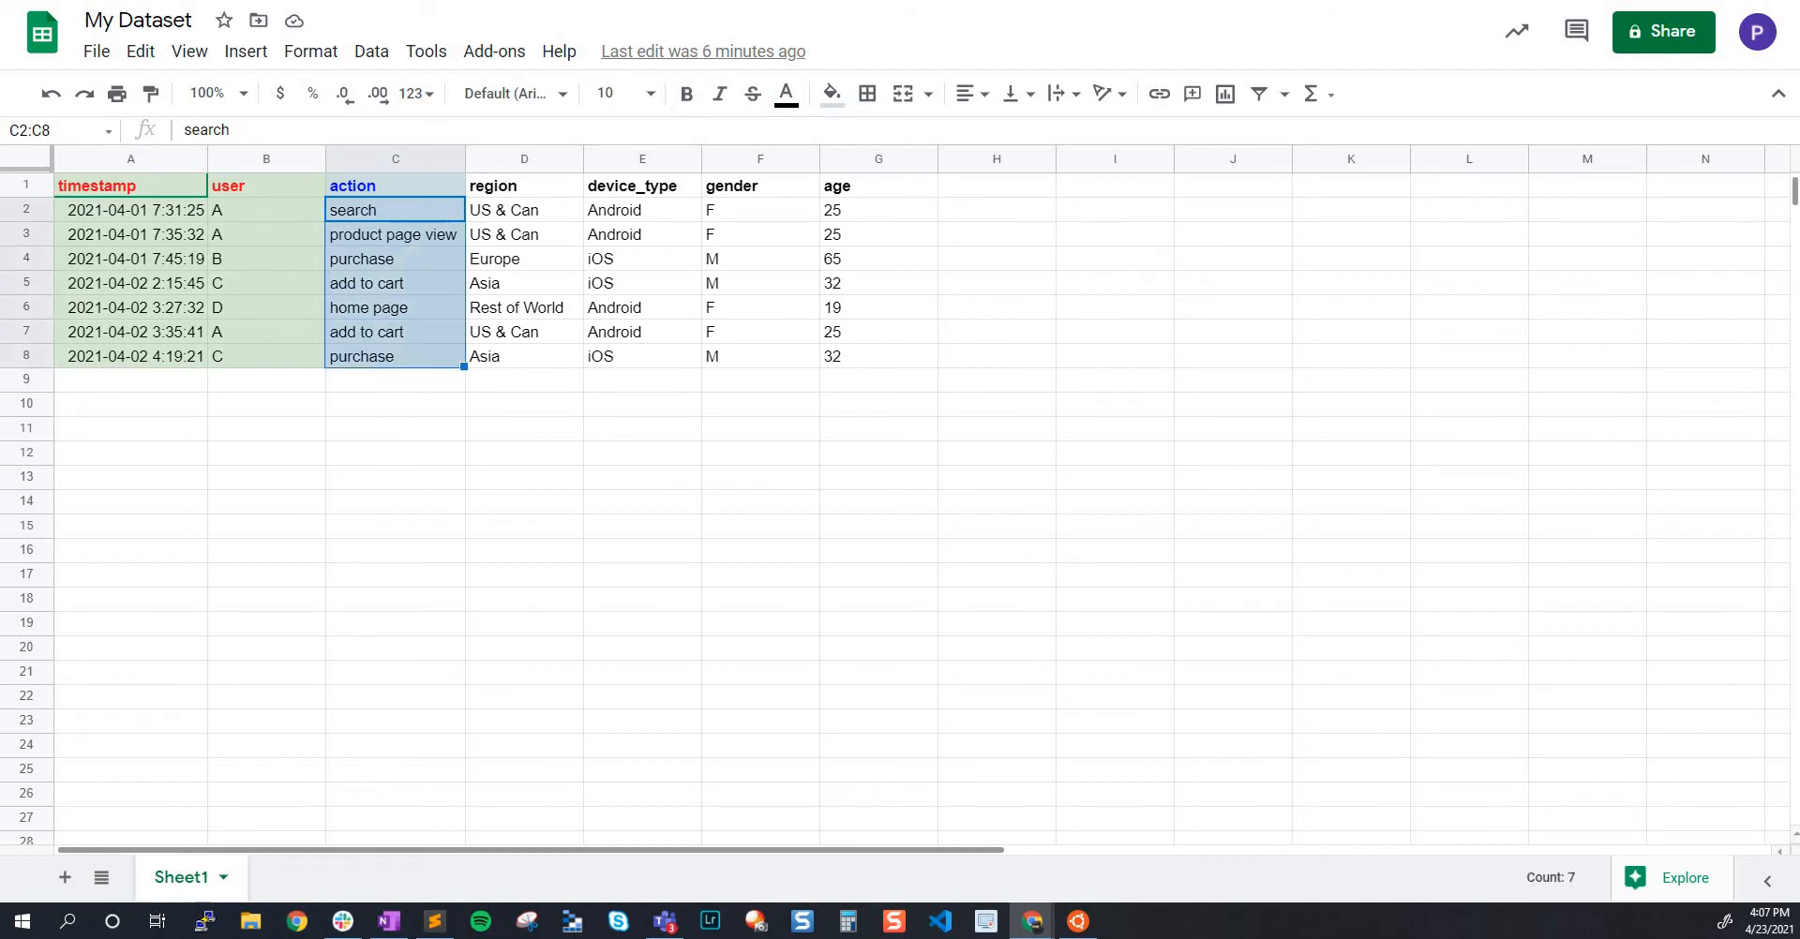
Switch to the Interana data model and compare the hooli_events event properties with the spreadsheet's column headers
{"action": "key", "text": "ctrl+Tab"}
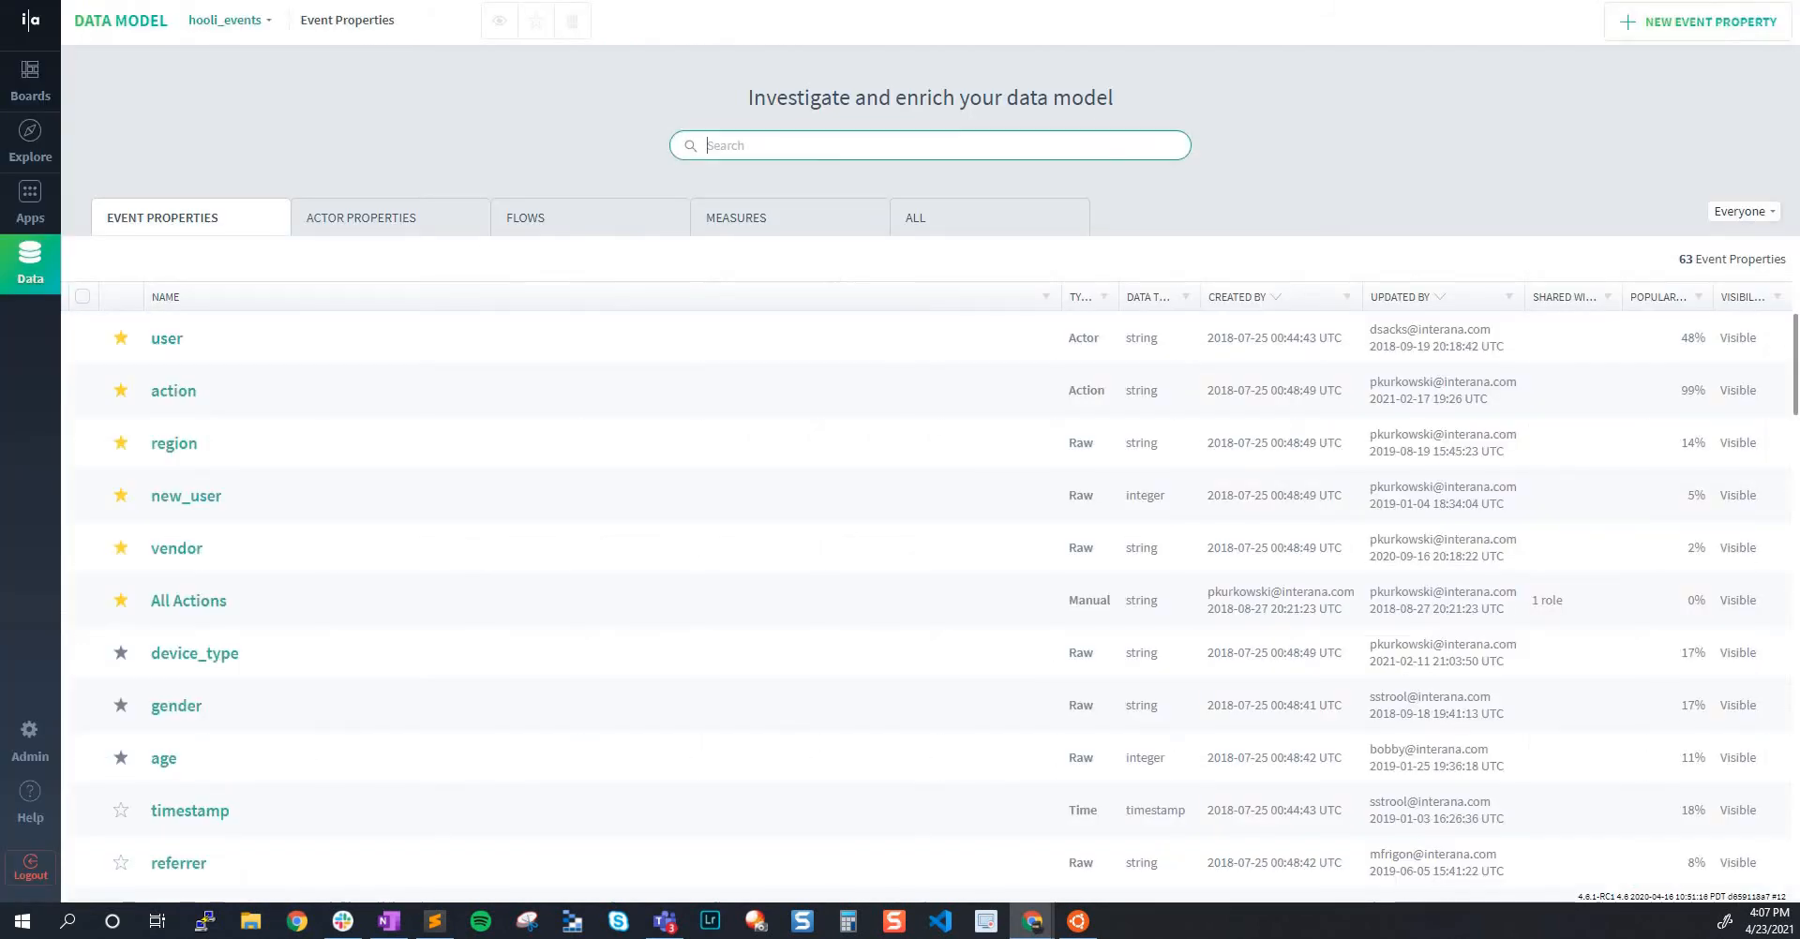
{"action": "left_click", "coordinate": [33, 281]}
{"action": "left_click", "coordinate": [171, 230]}
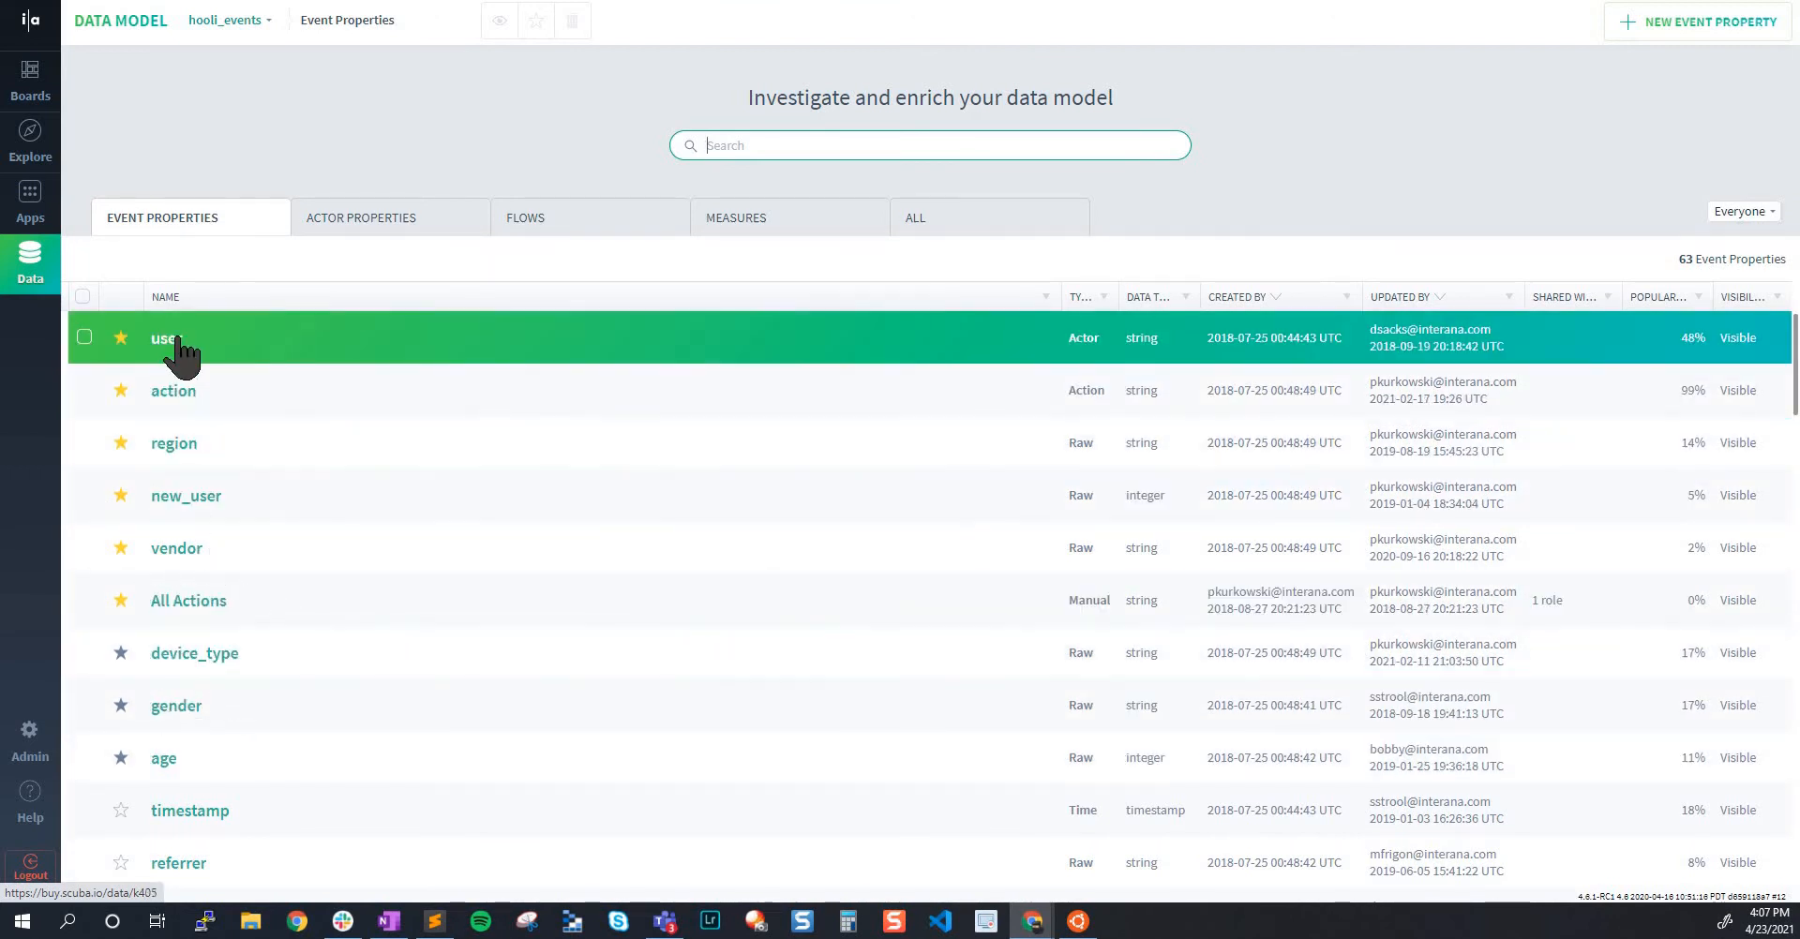
{"action": "left_click", "coordinate": [175, 338]}
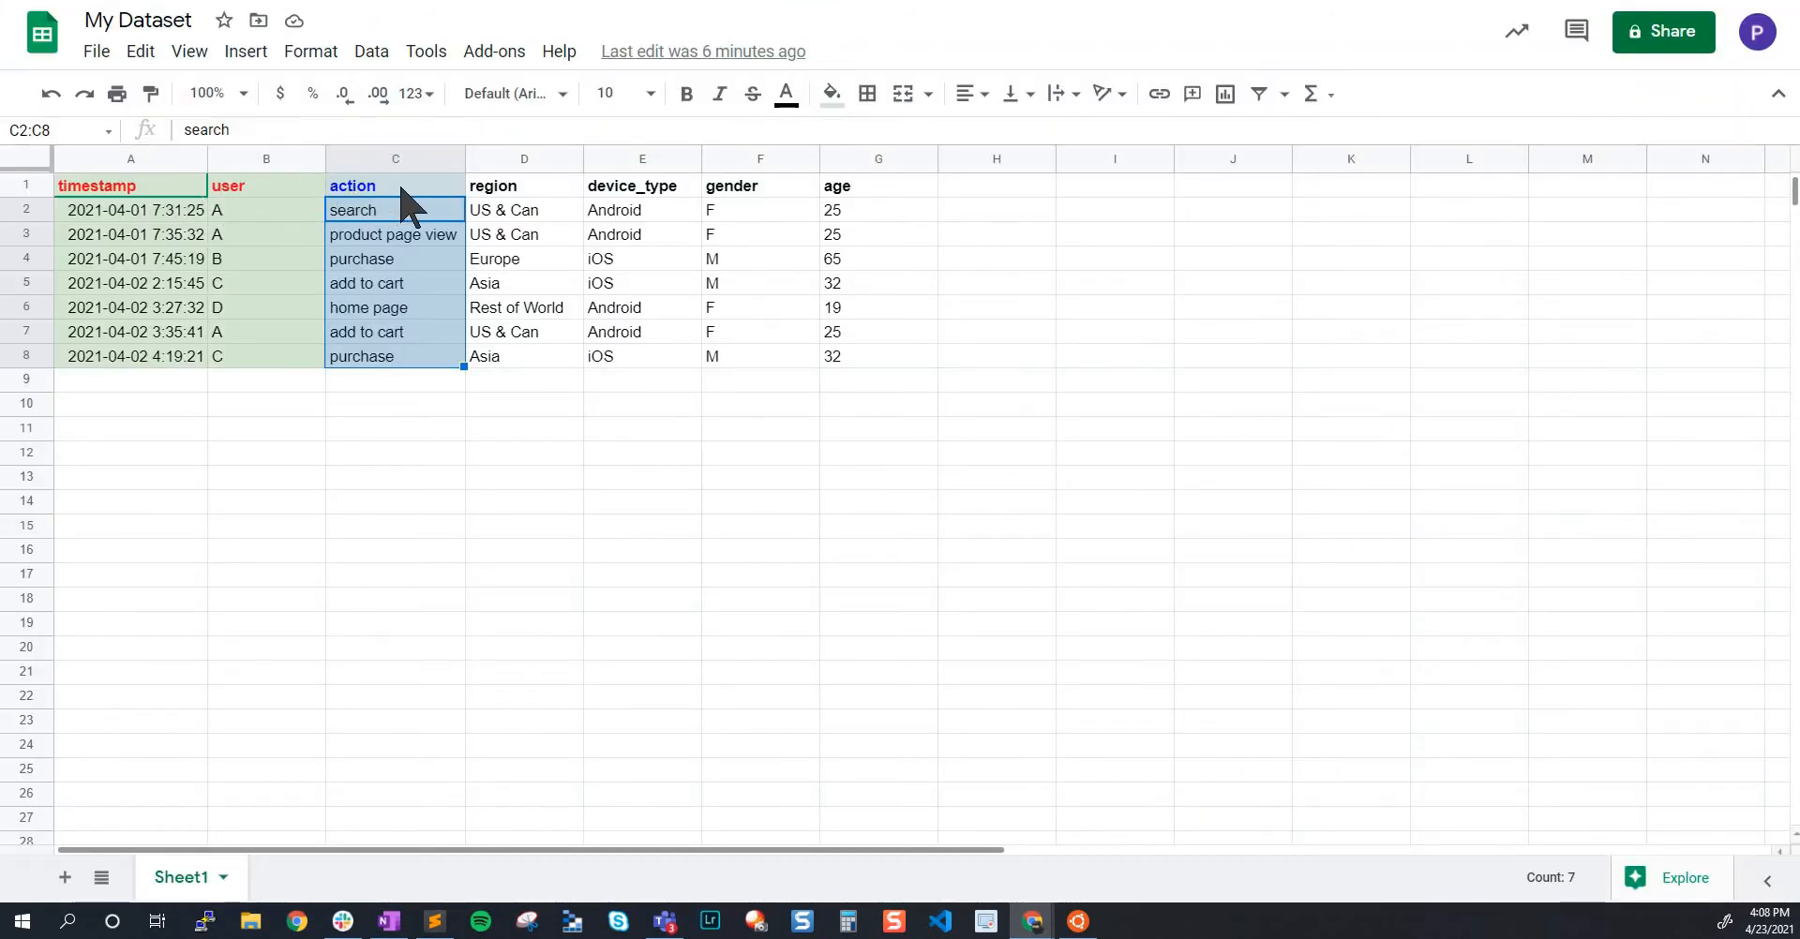
{"action": "left_click", "coordinate": [627, 192]}
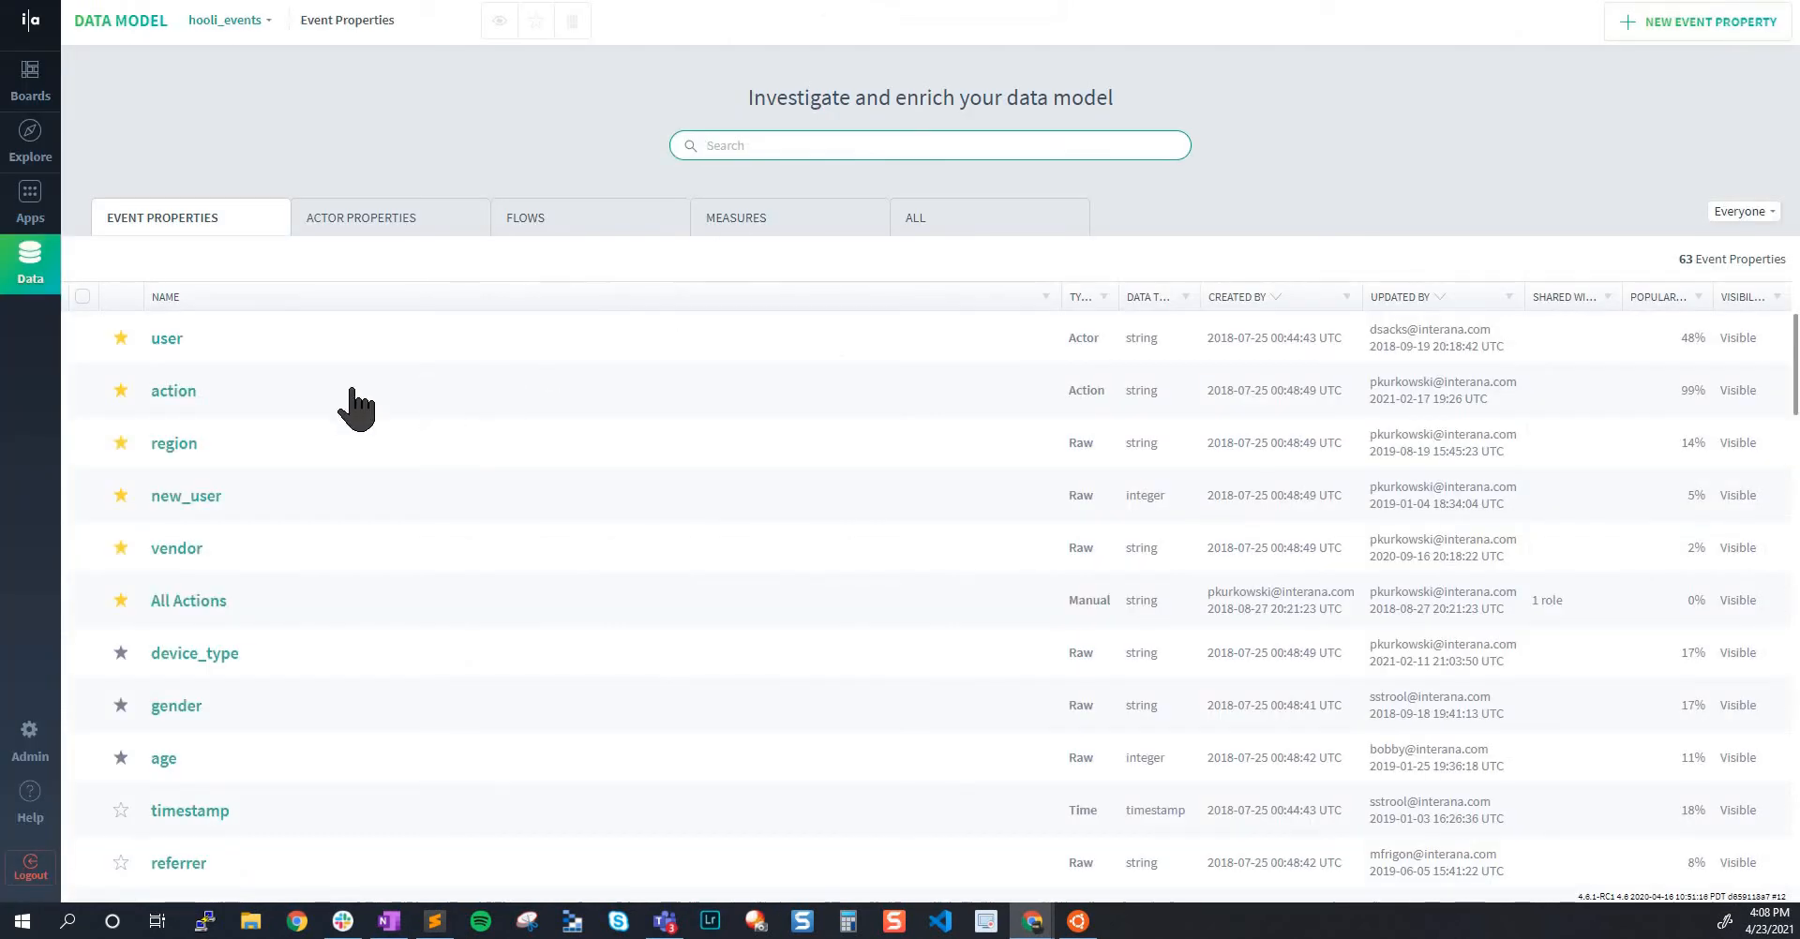
Open the action event property from the hooli_events list and view its preview as a table of action values
{"action": "left_click", "coordinate": [188, 397]}
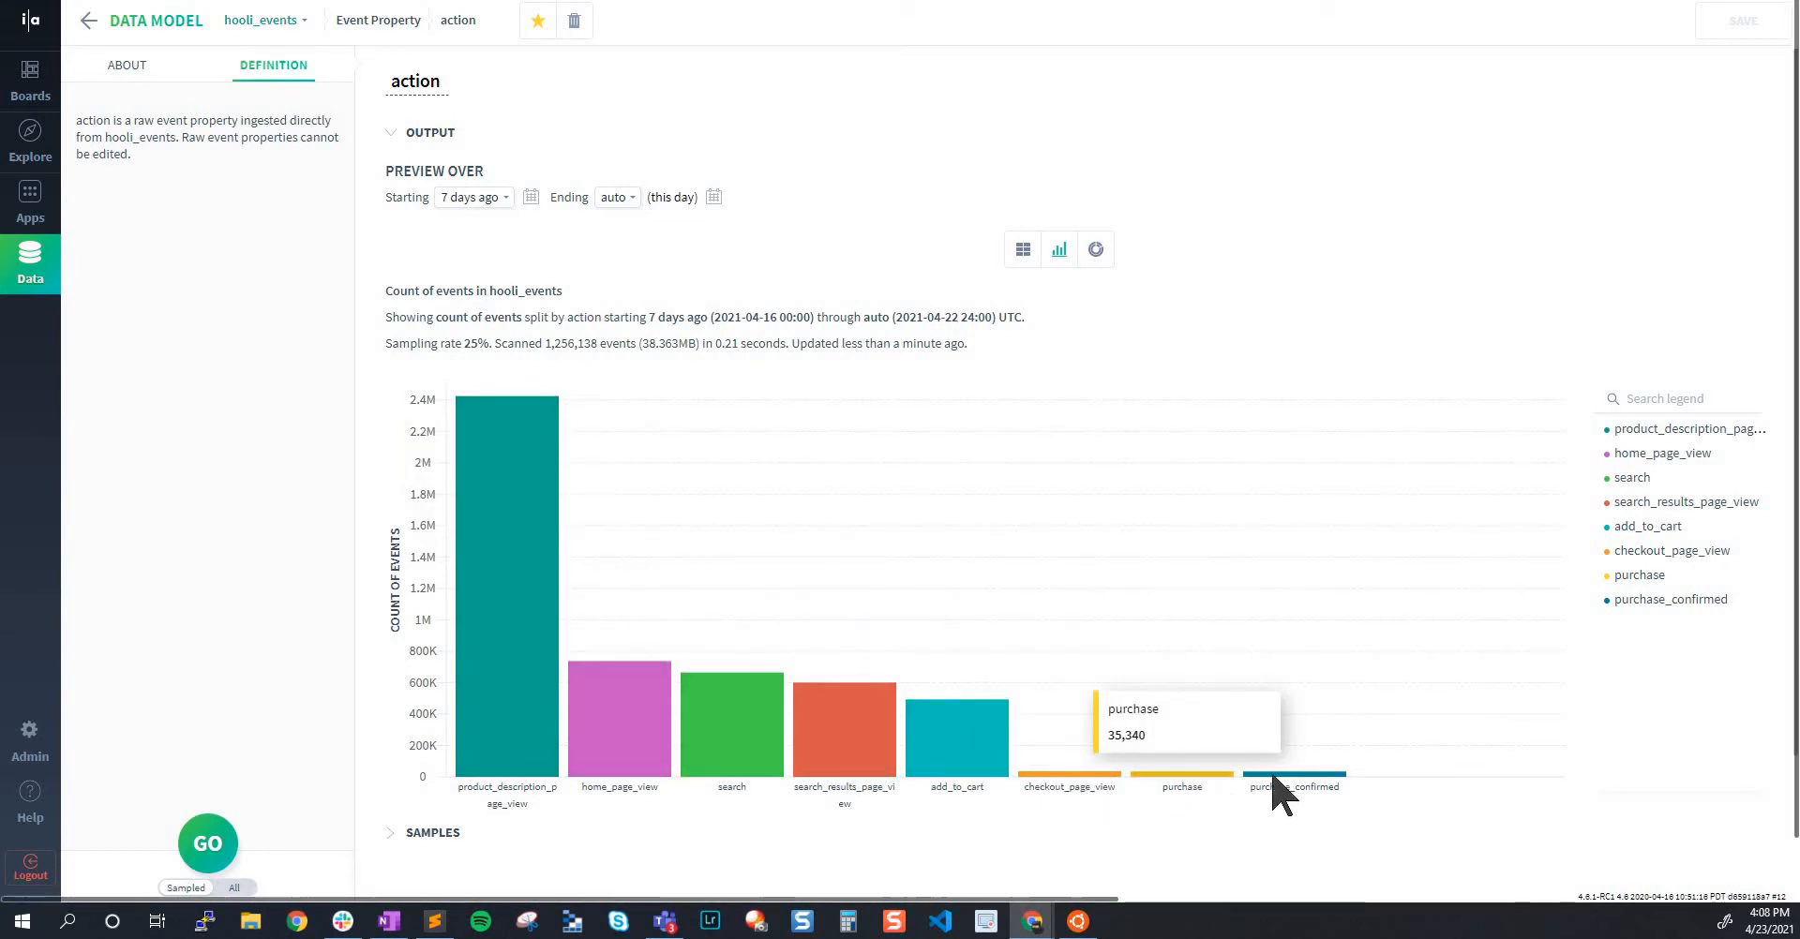
{"action": "left_click", "coordinate": [1023, 250]}
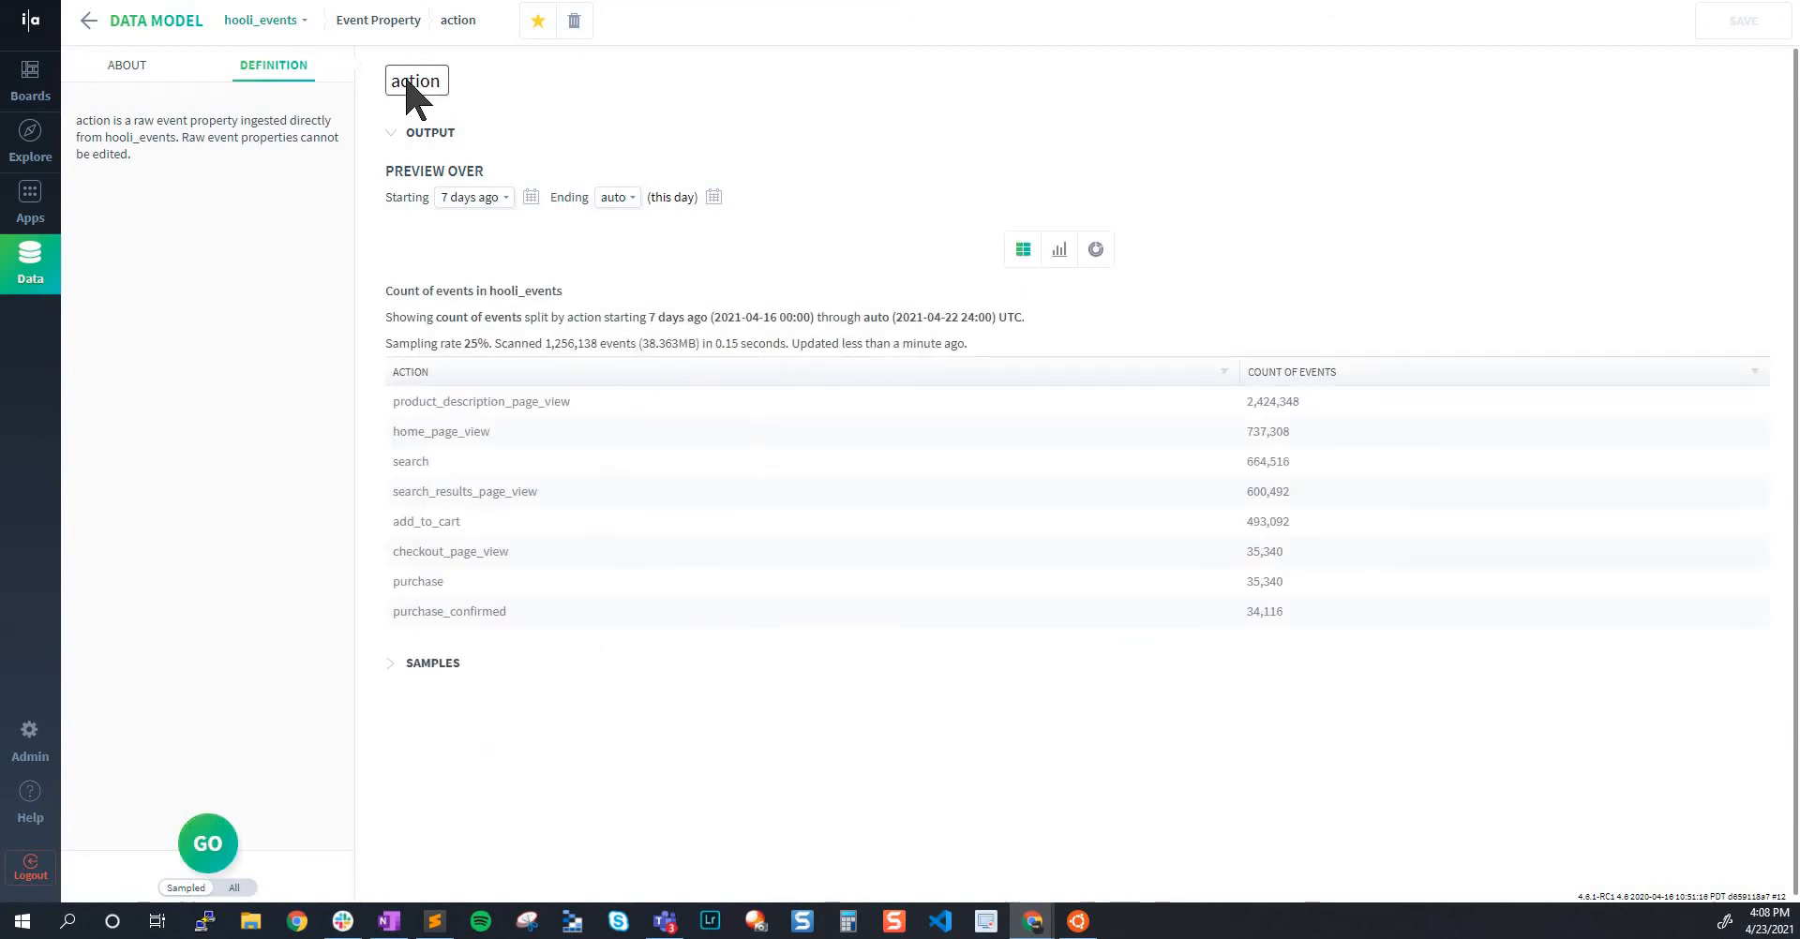
{"action": "left_click", "coordinate": [478, 461]}
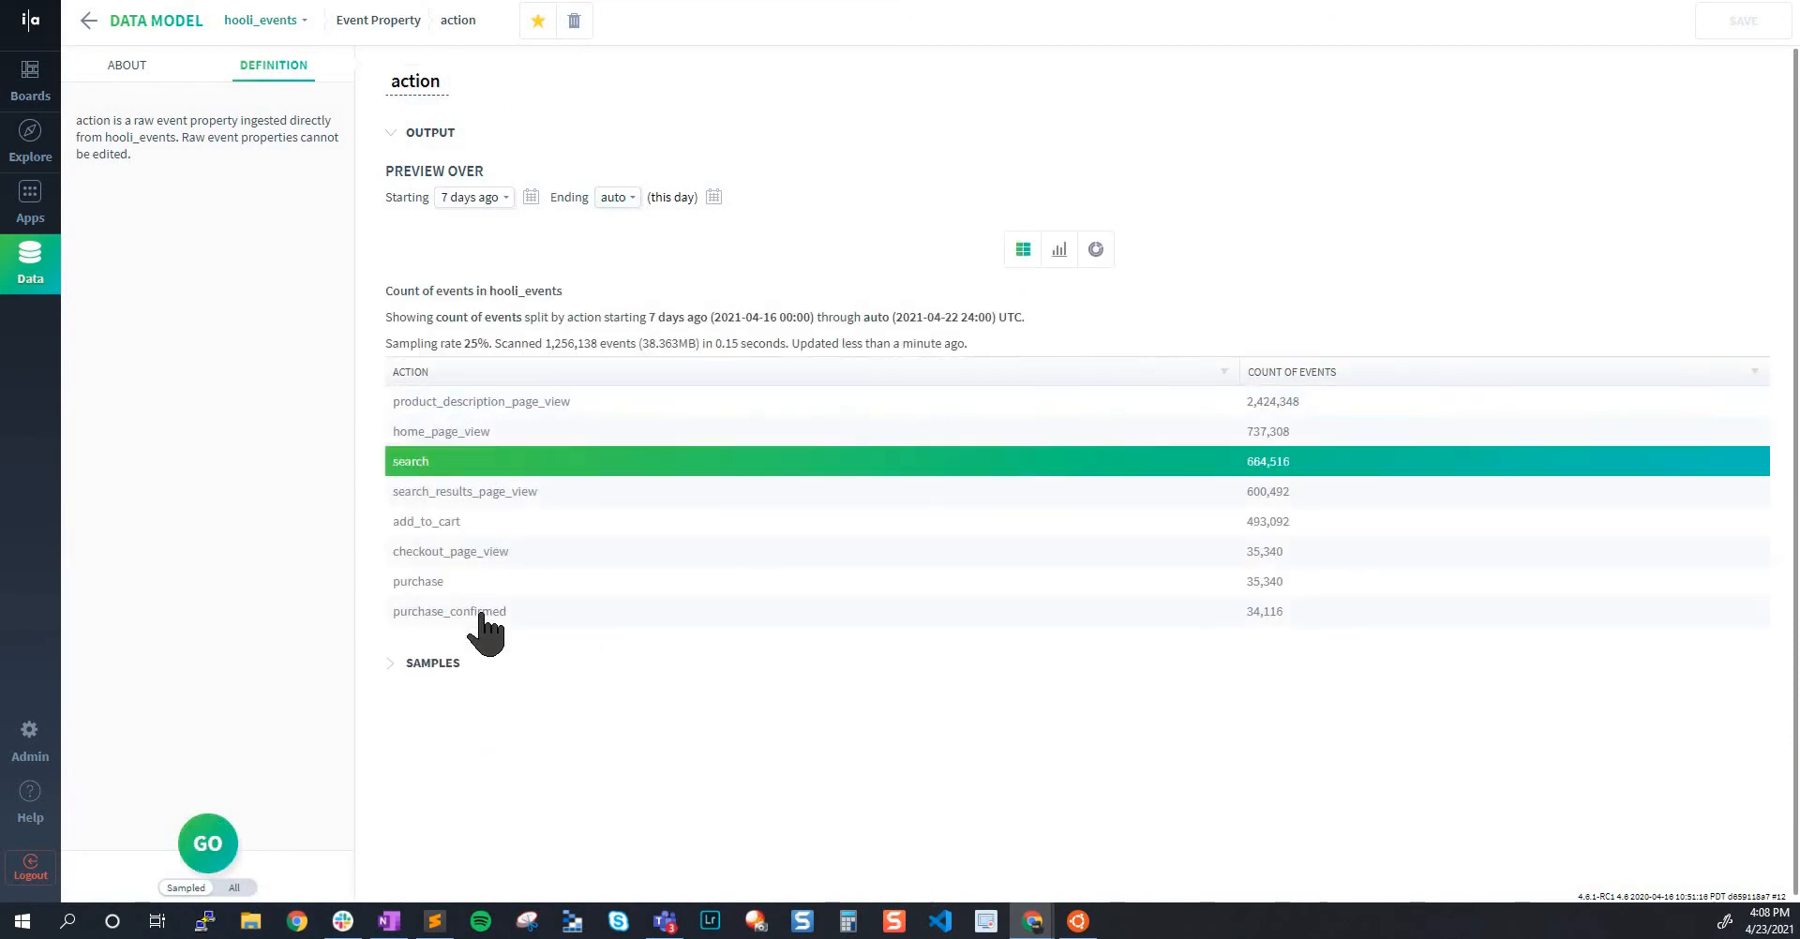
Return to the event properties list, open the device_type property and view its preview as a table
{"action": "left_click", "coordinate": [89, 21]}
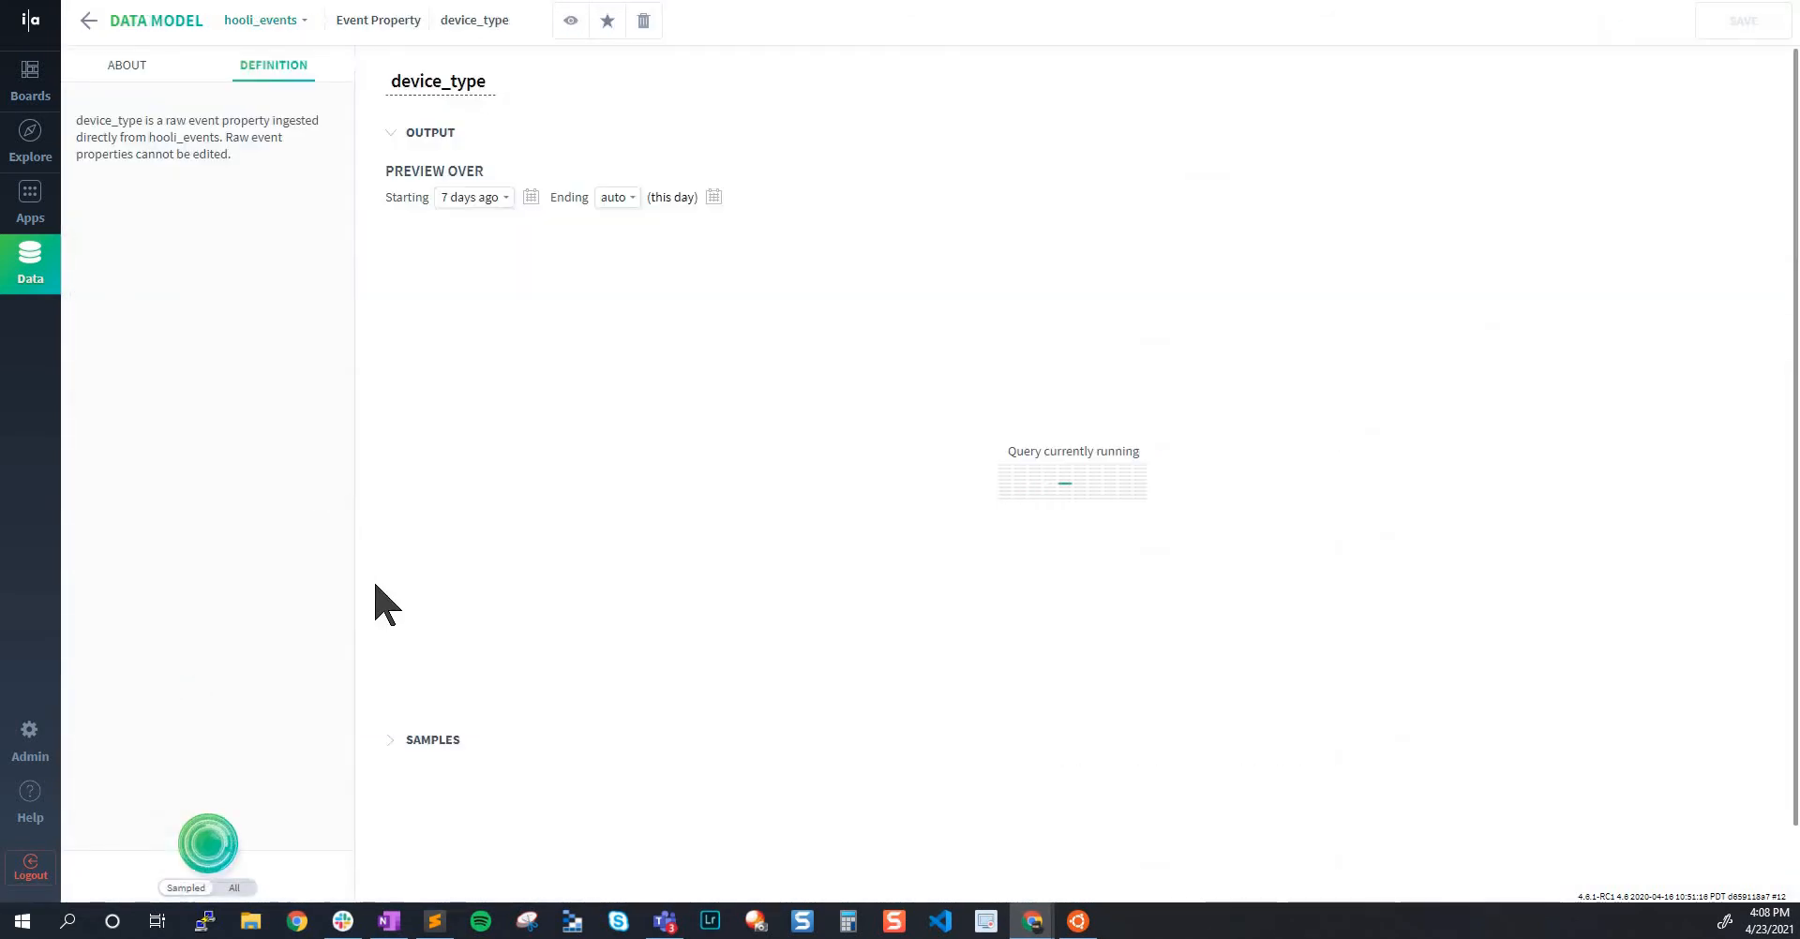
{"action": "left_click", "coordinate": [1022, 251]}
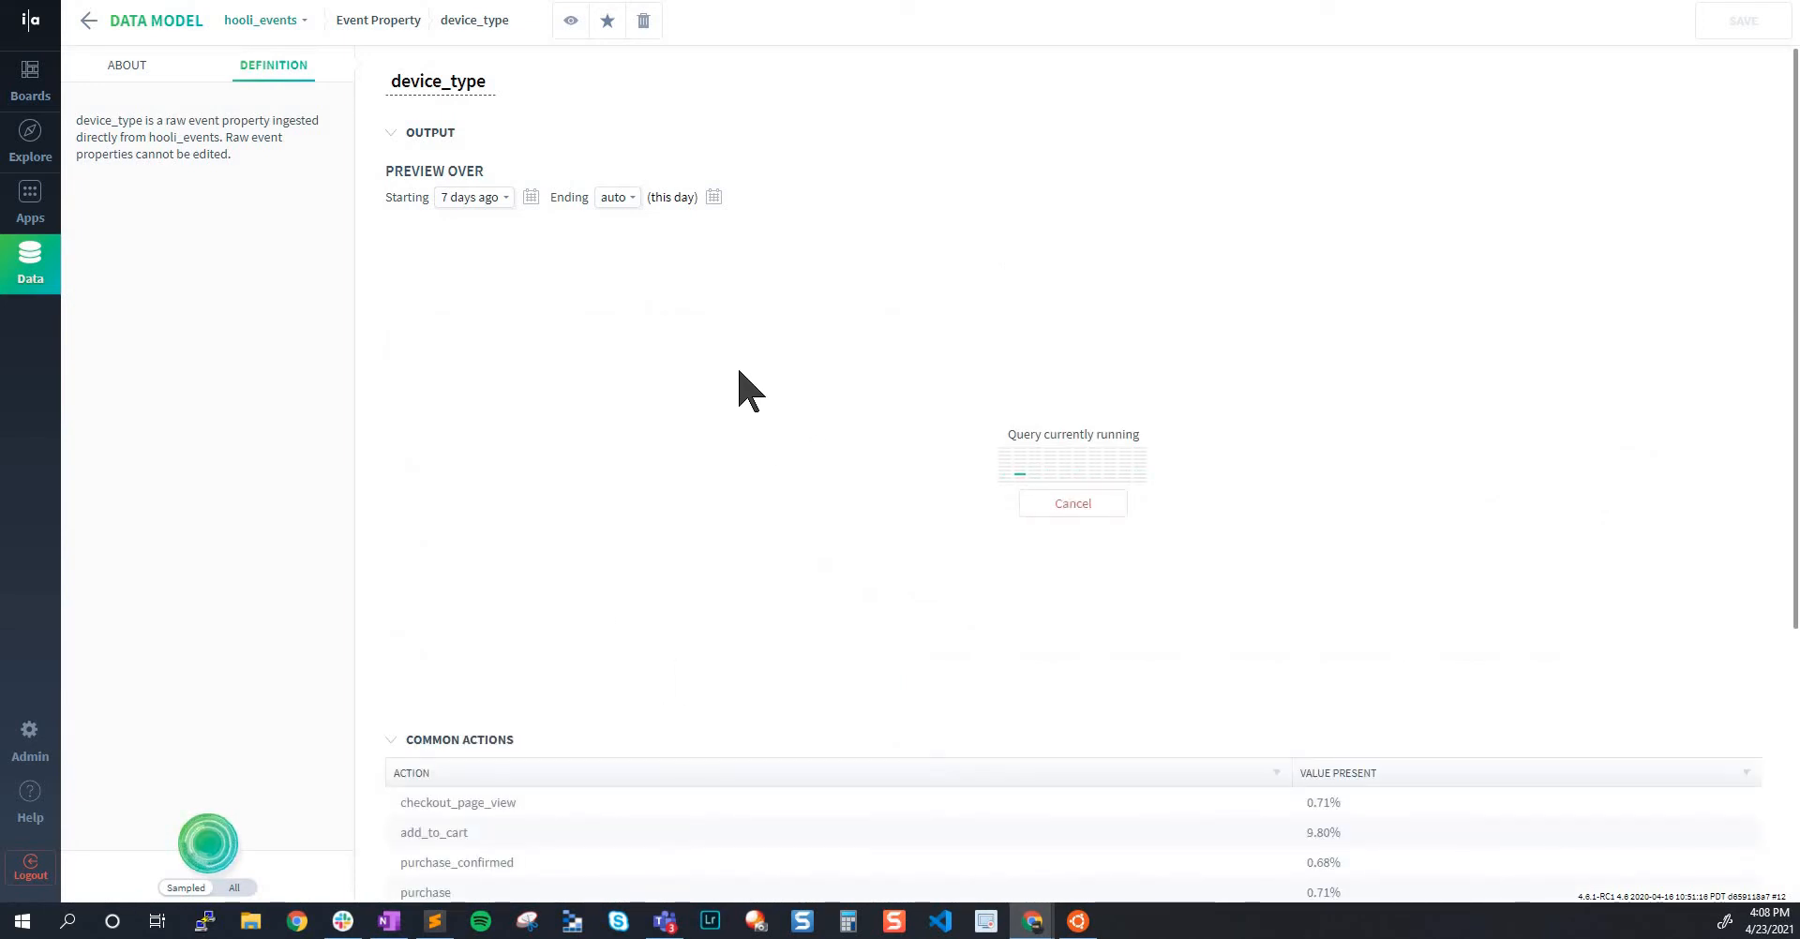
Examine the common actions of device_type, return to the event properties list and look through its entries
{"action": "scroll", "coordinate": [668, 747], "scroll_direction": "down", "scroll_amount": 1}
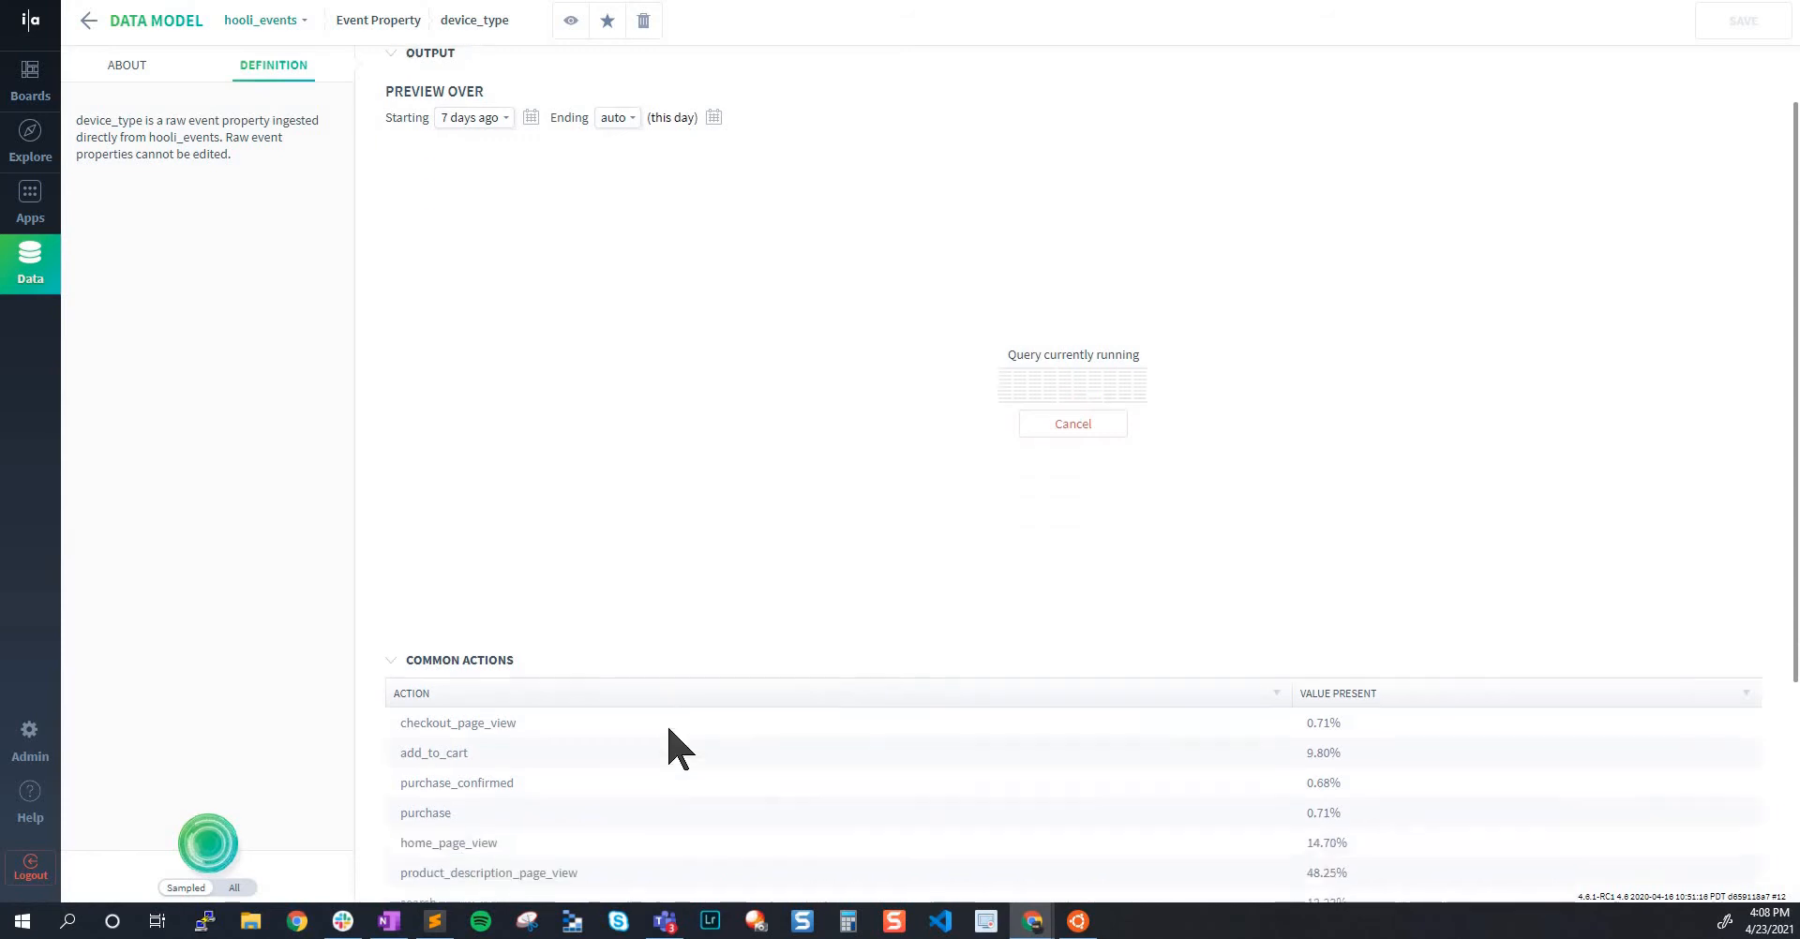
{"action": "scroll", "coordinate": [575, 550], "scroll_direction": "down", "scroll_amount": 3}
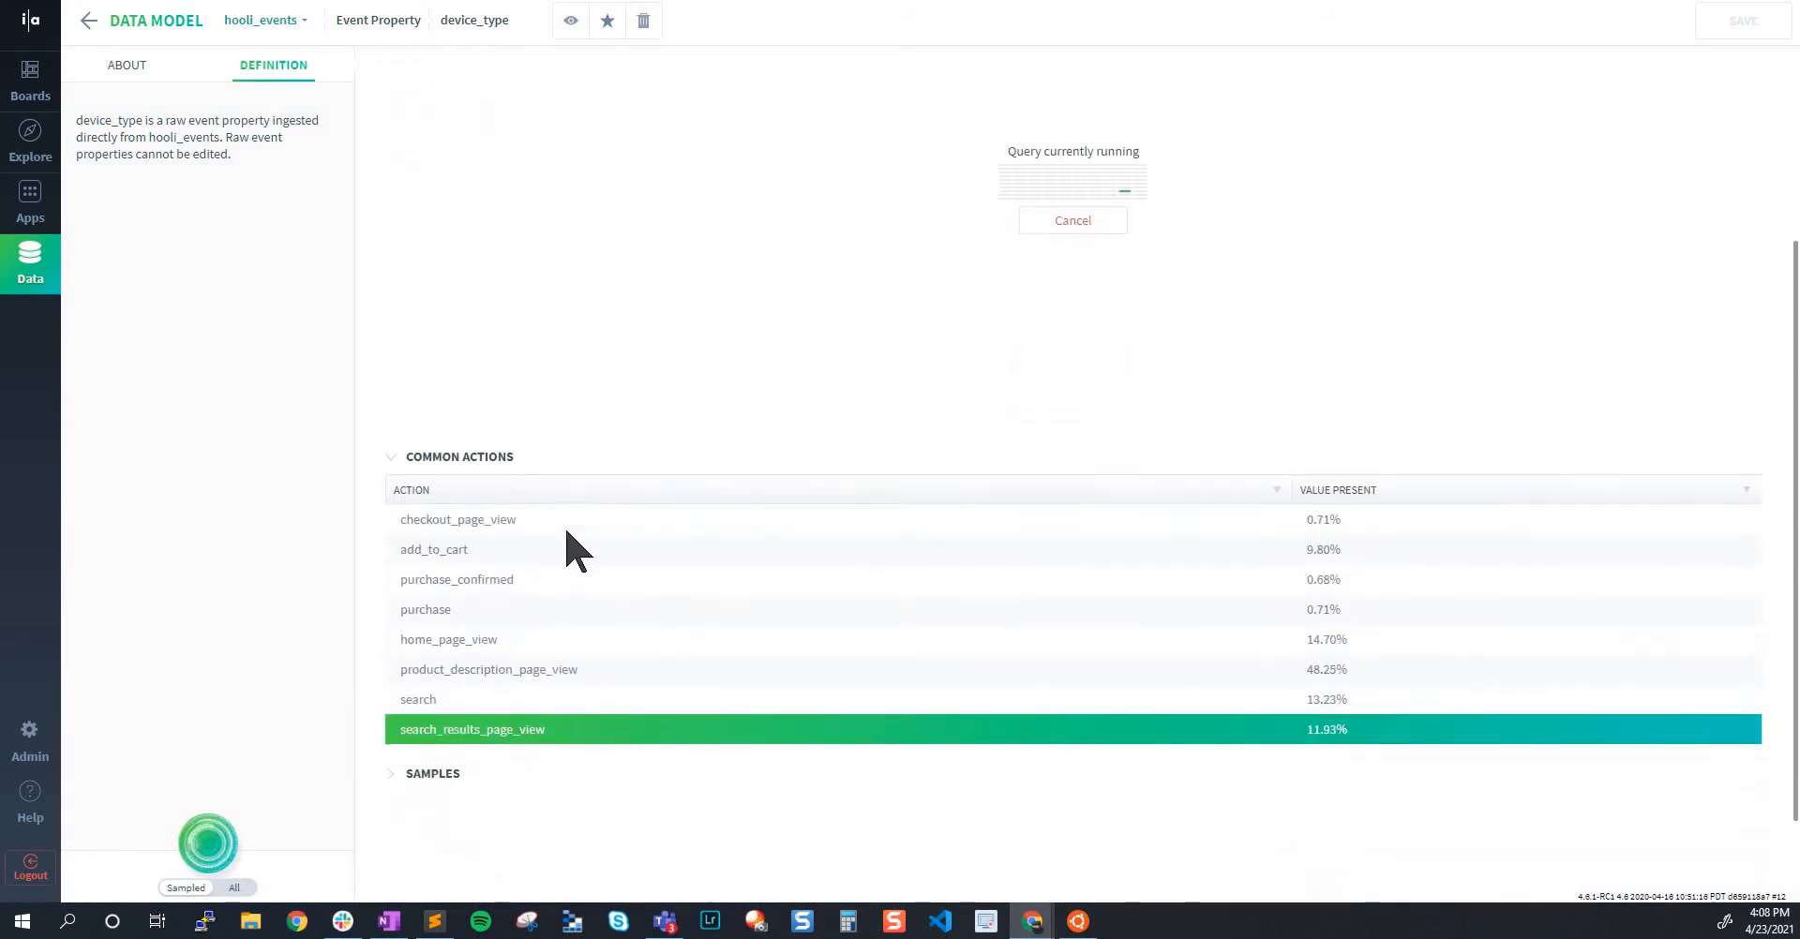
{"action": "left_click", "coordinate": [91, 21]}
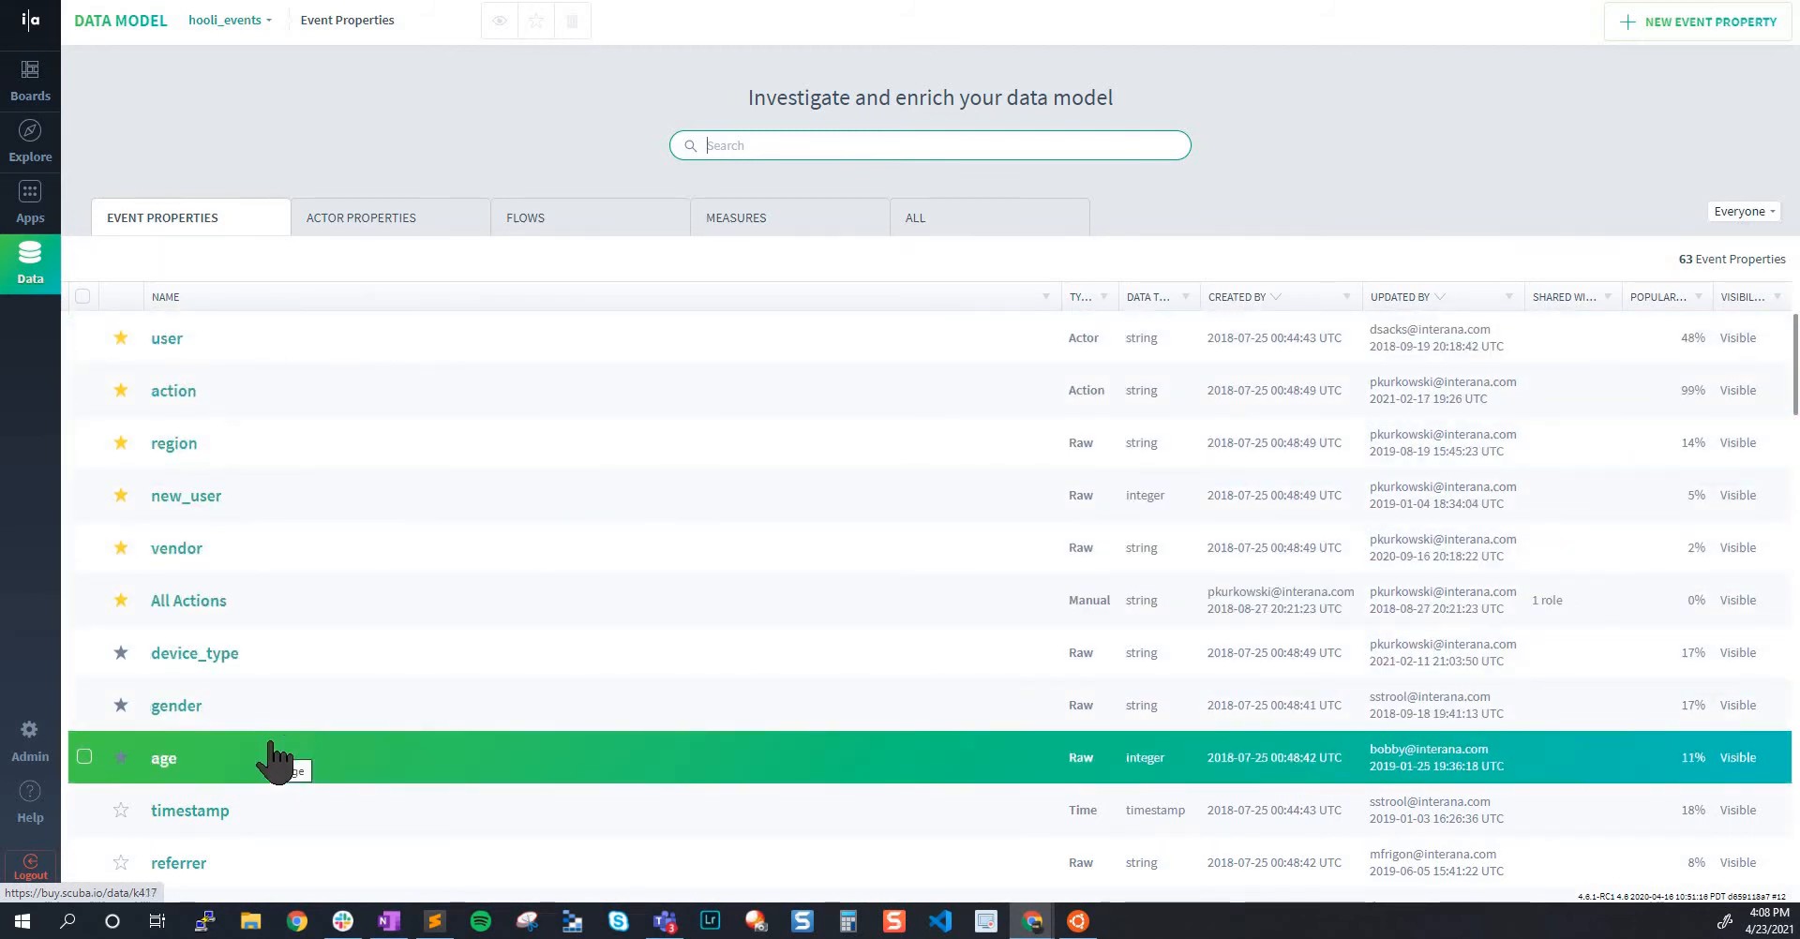
{"action": "scroll", "coordinate": [267, 741], "scroll_direction": "down", "scroll_amount": 1}
{"action": "scroll", "coordinate": [249, 657], "scroll_direction": "up", "scroll_amount": 1}
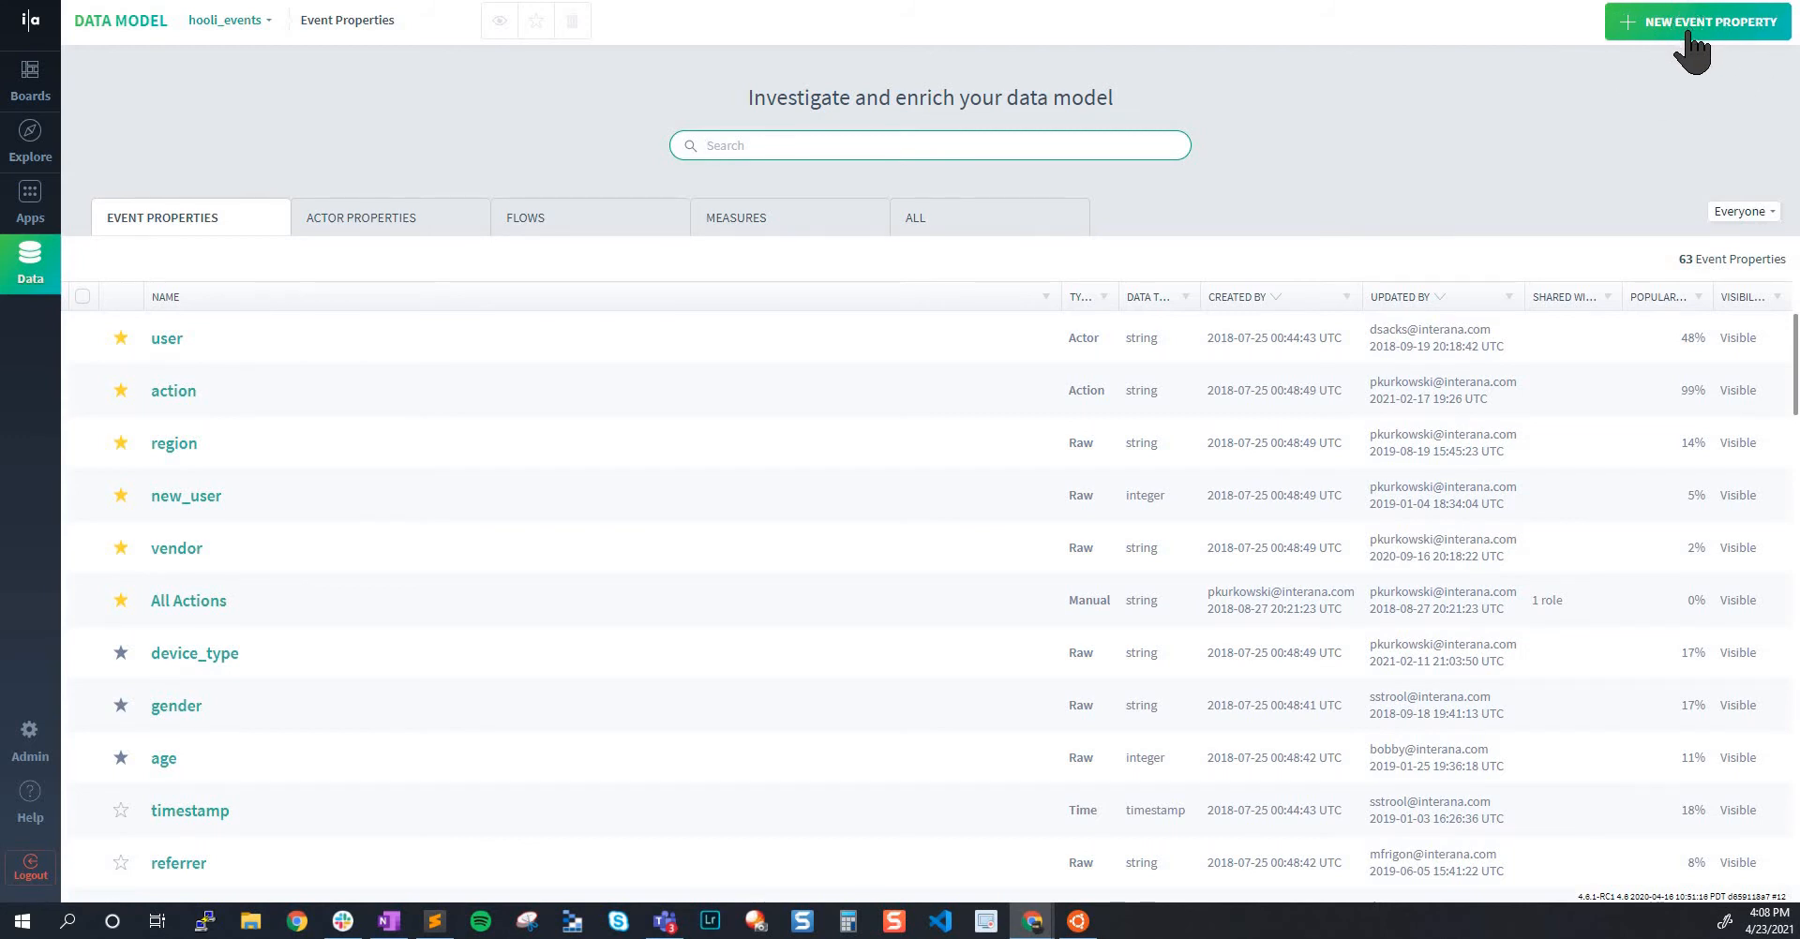
View the hooli_events actor properties and flows lists, and return to the event properties list
{"action": "left_click", "coordinate": [366, 225]}
{"action": "left_click", "coordinate": [554, 225]}
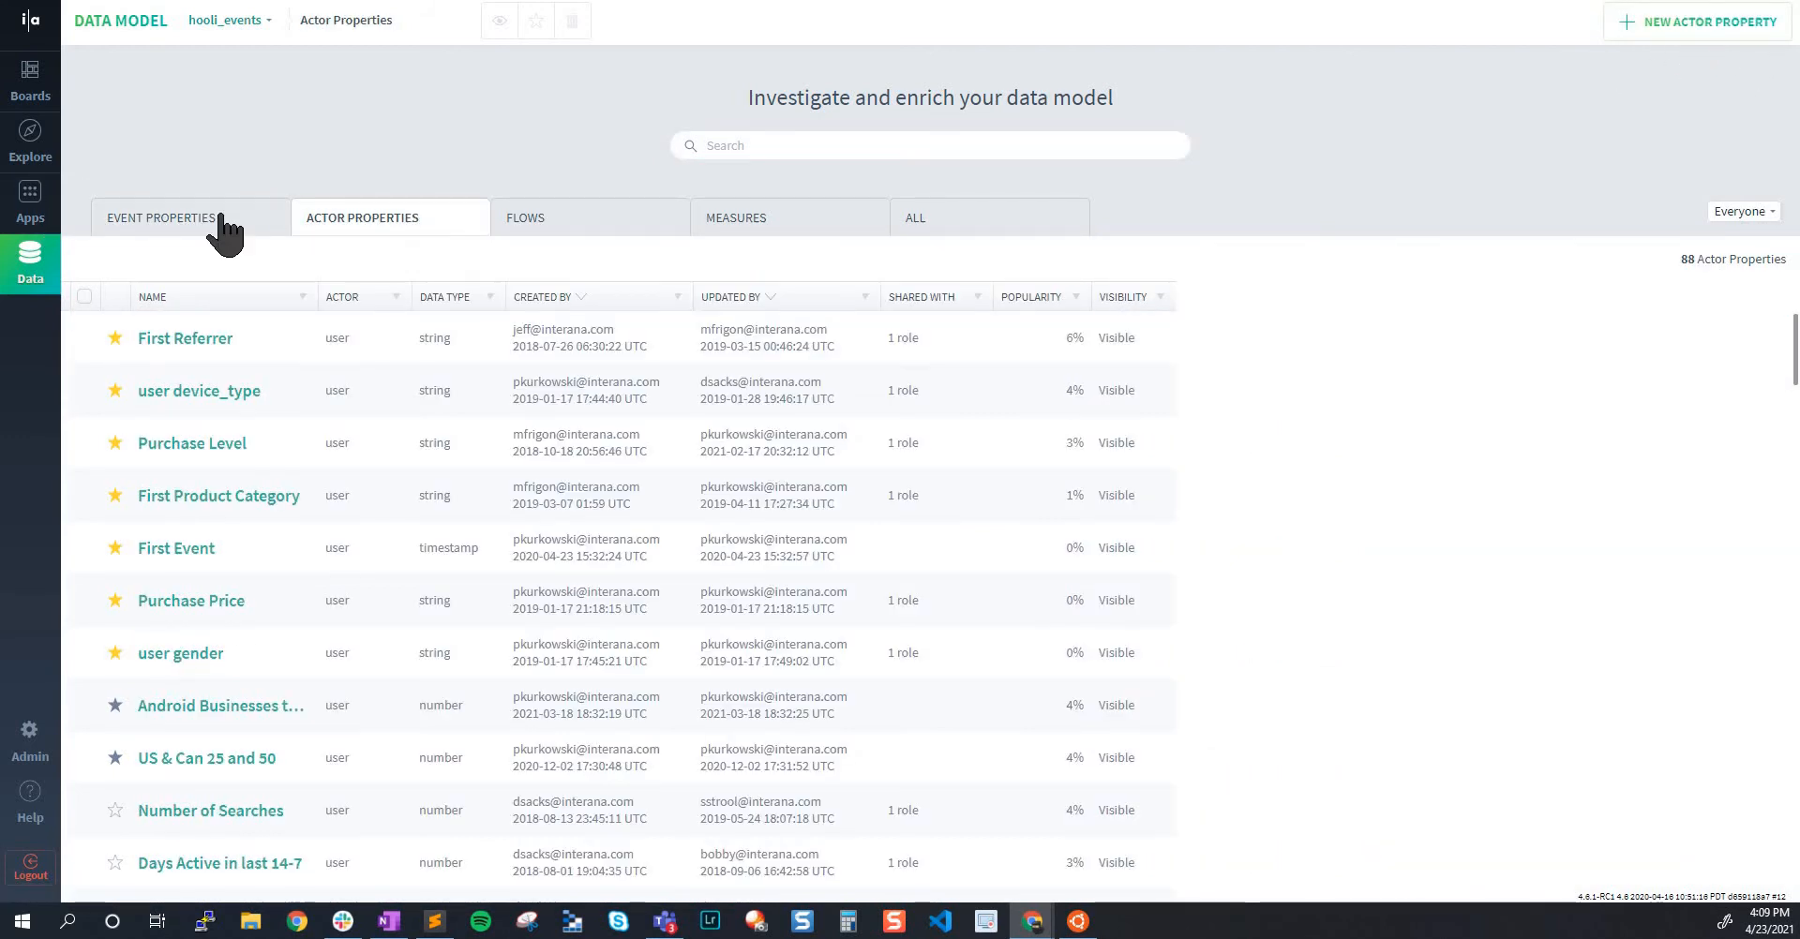
{"action": "left_click", "coordinate": [166, 218]}
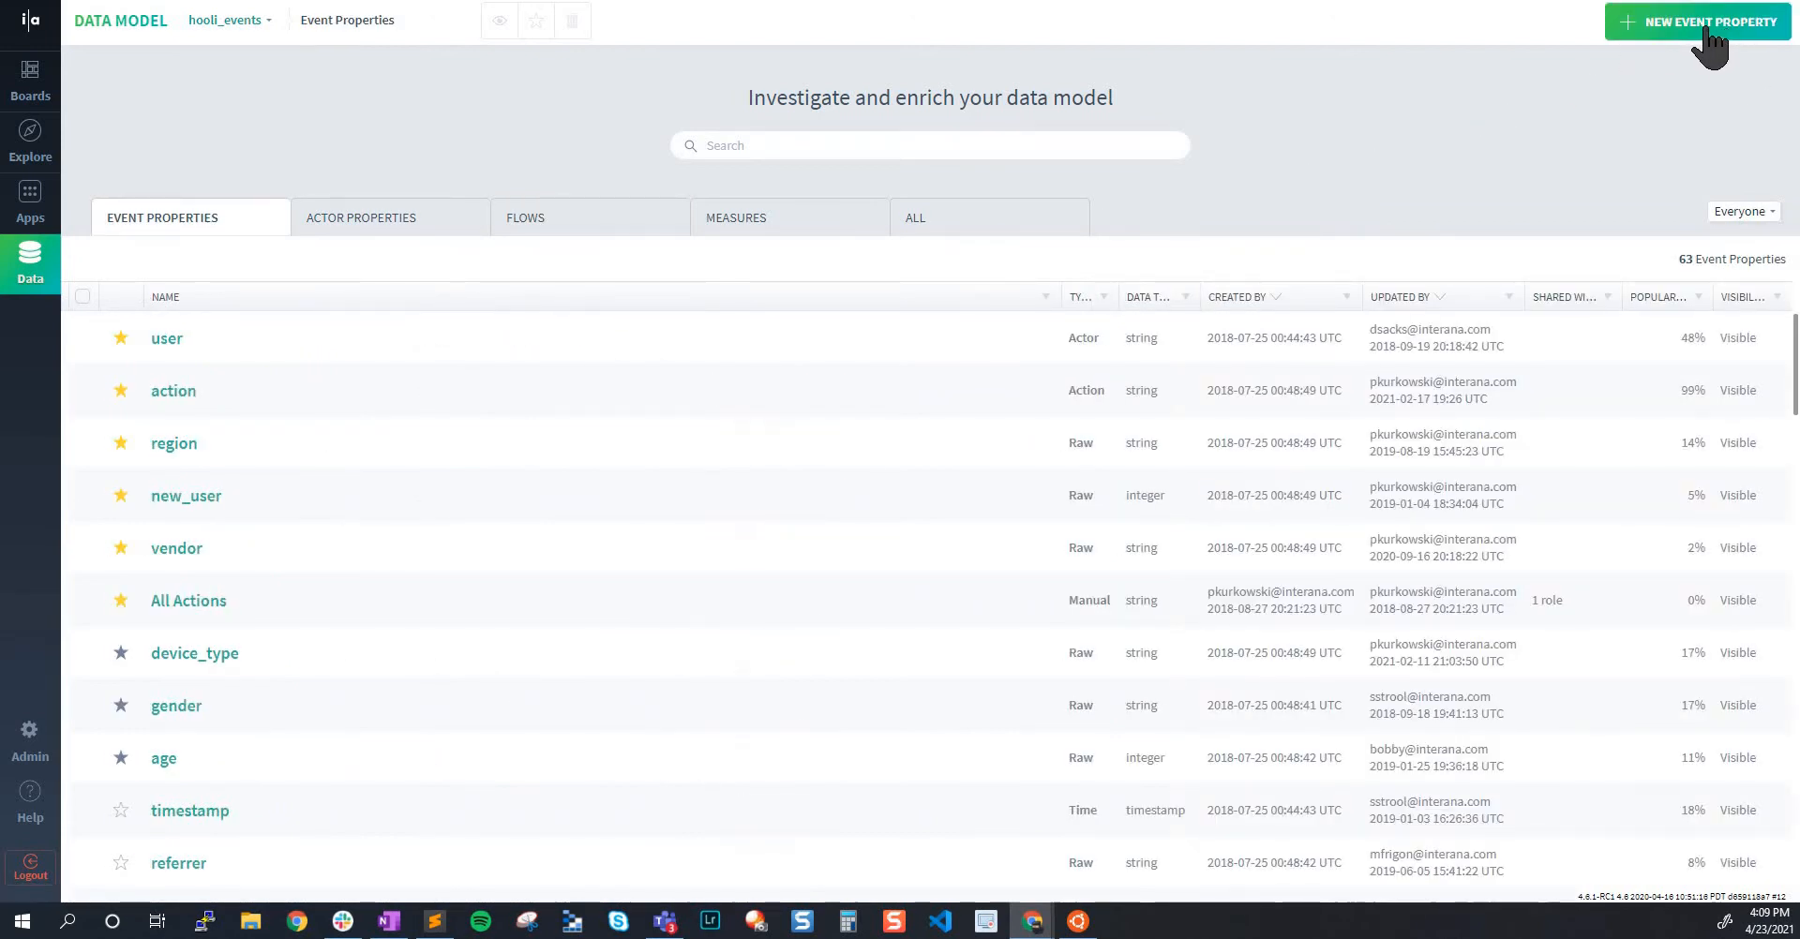
Open a blank new event property and view the methods available for defining it
{"action": "left_click", "coordinate": [1693, 25]}
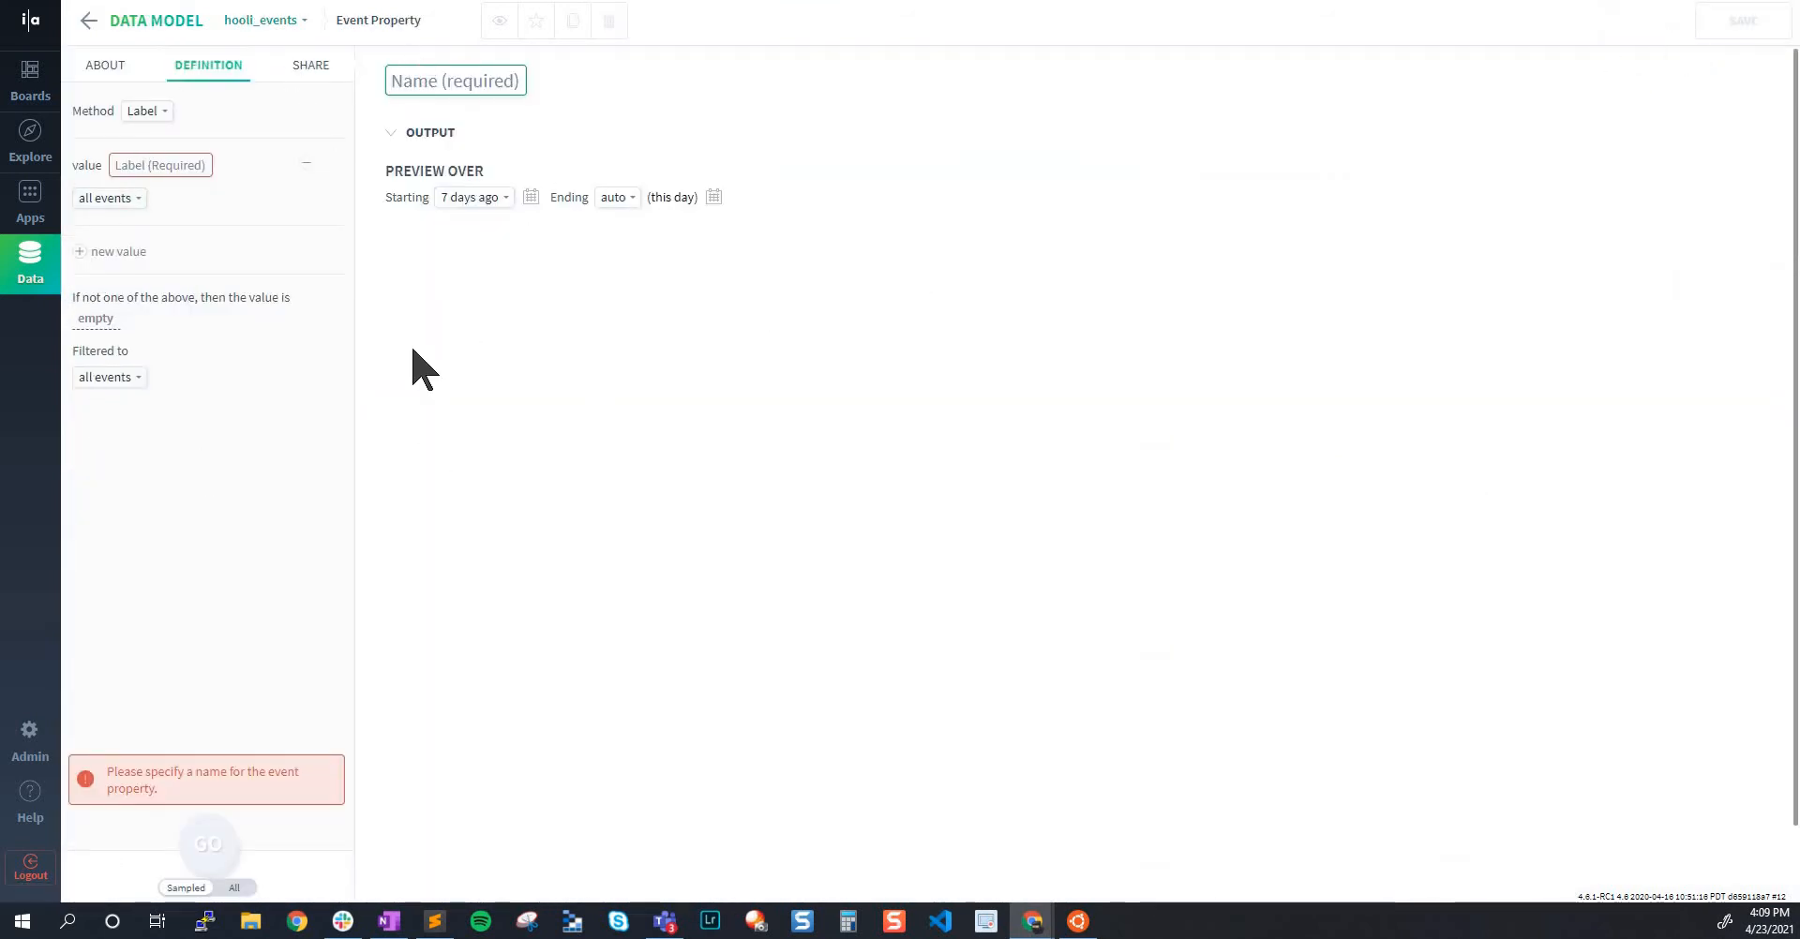
{"action": "left_click", "coordinate": [146, 110]}
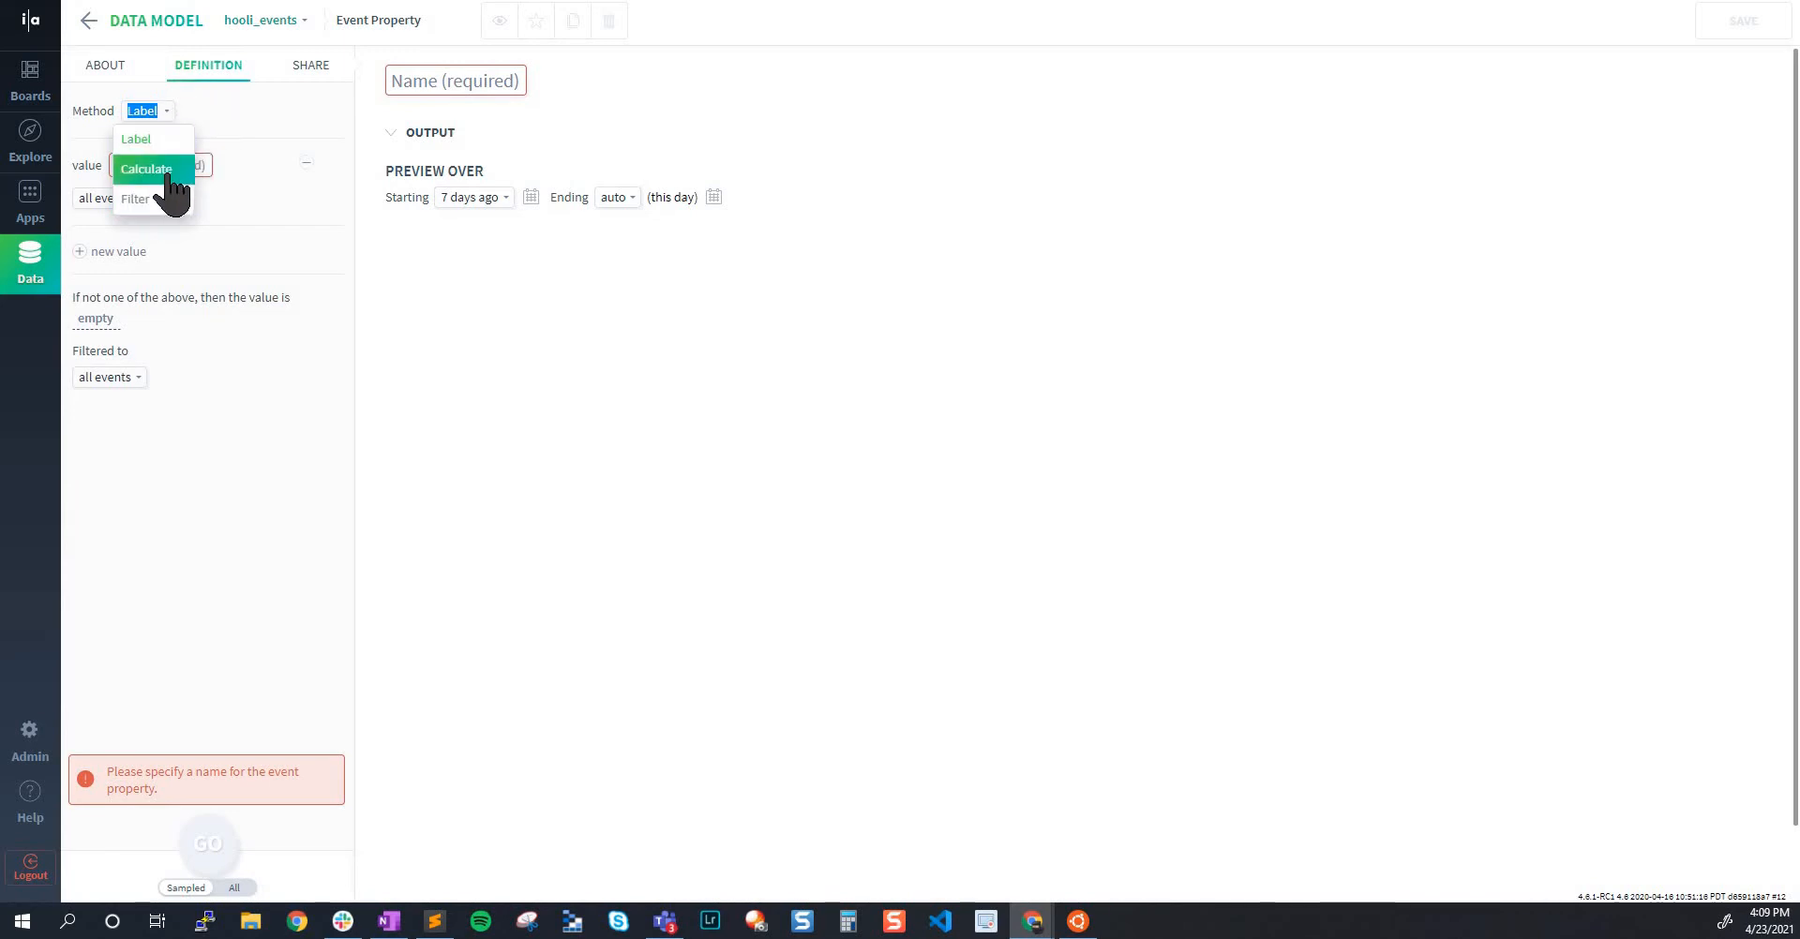
{"action": "left_click", "coordinate": [255, 483]}
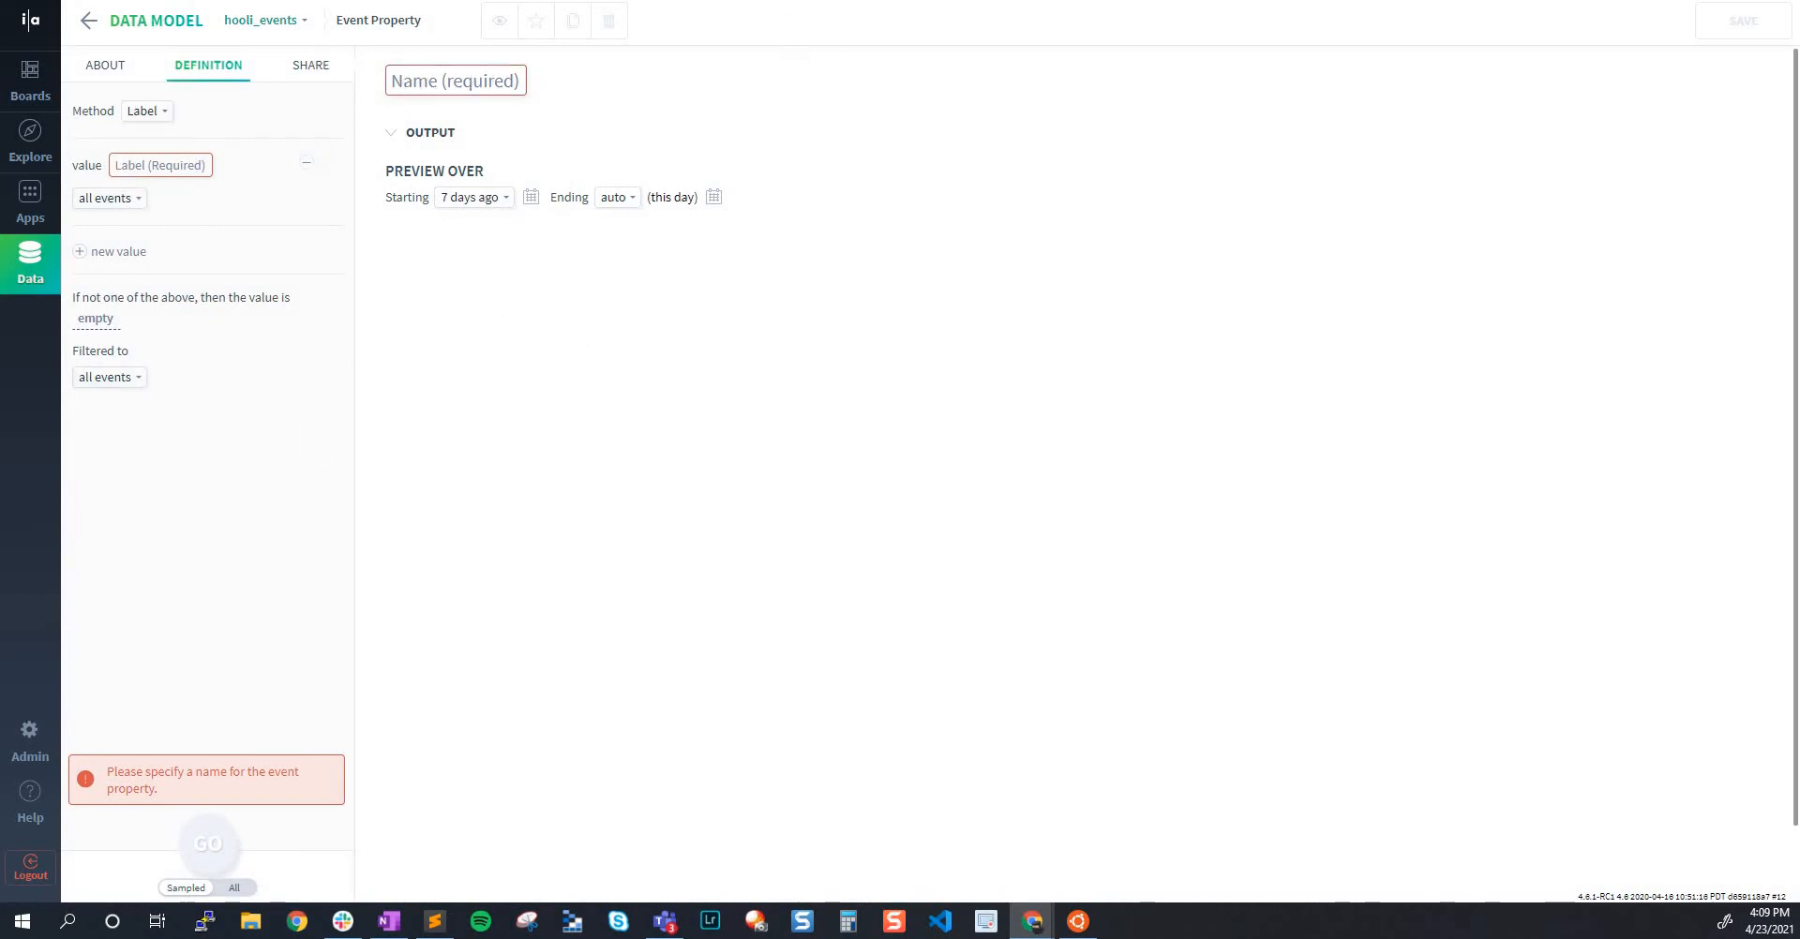
Switch to the My Dataset spreadsheet and examine the region header and the device_type column's Android and iOS values
{"action": "key", "text": "ctrl+Tab"}
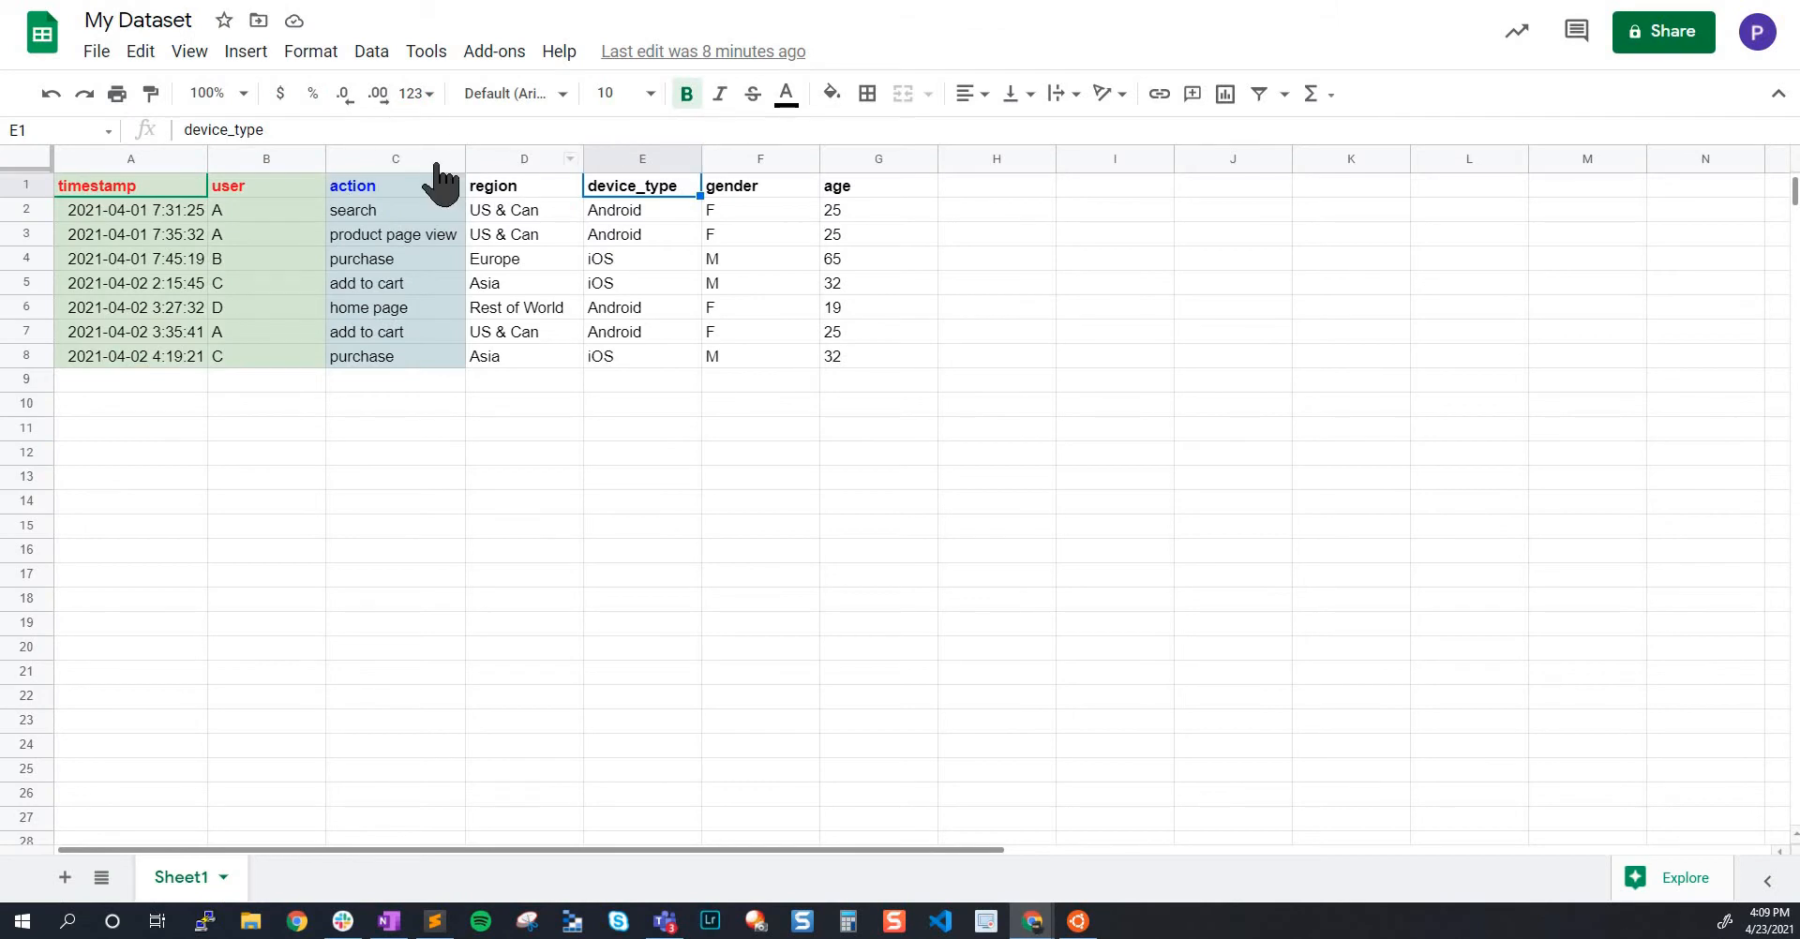
{"action": "left_click", "coordinate": [539, 188]}
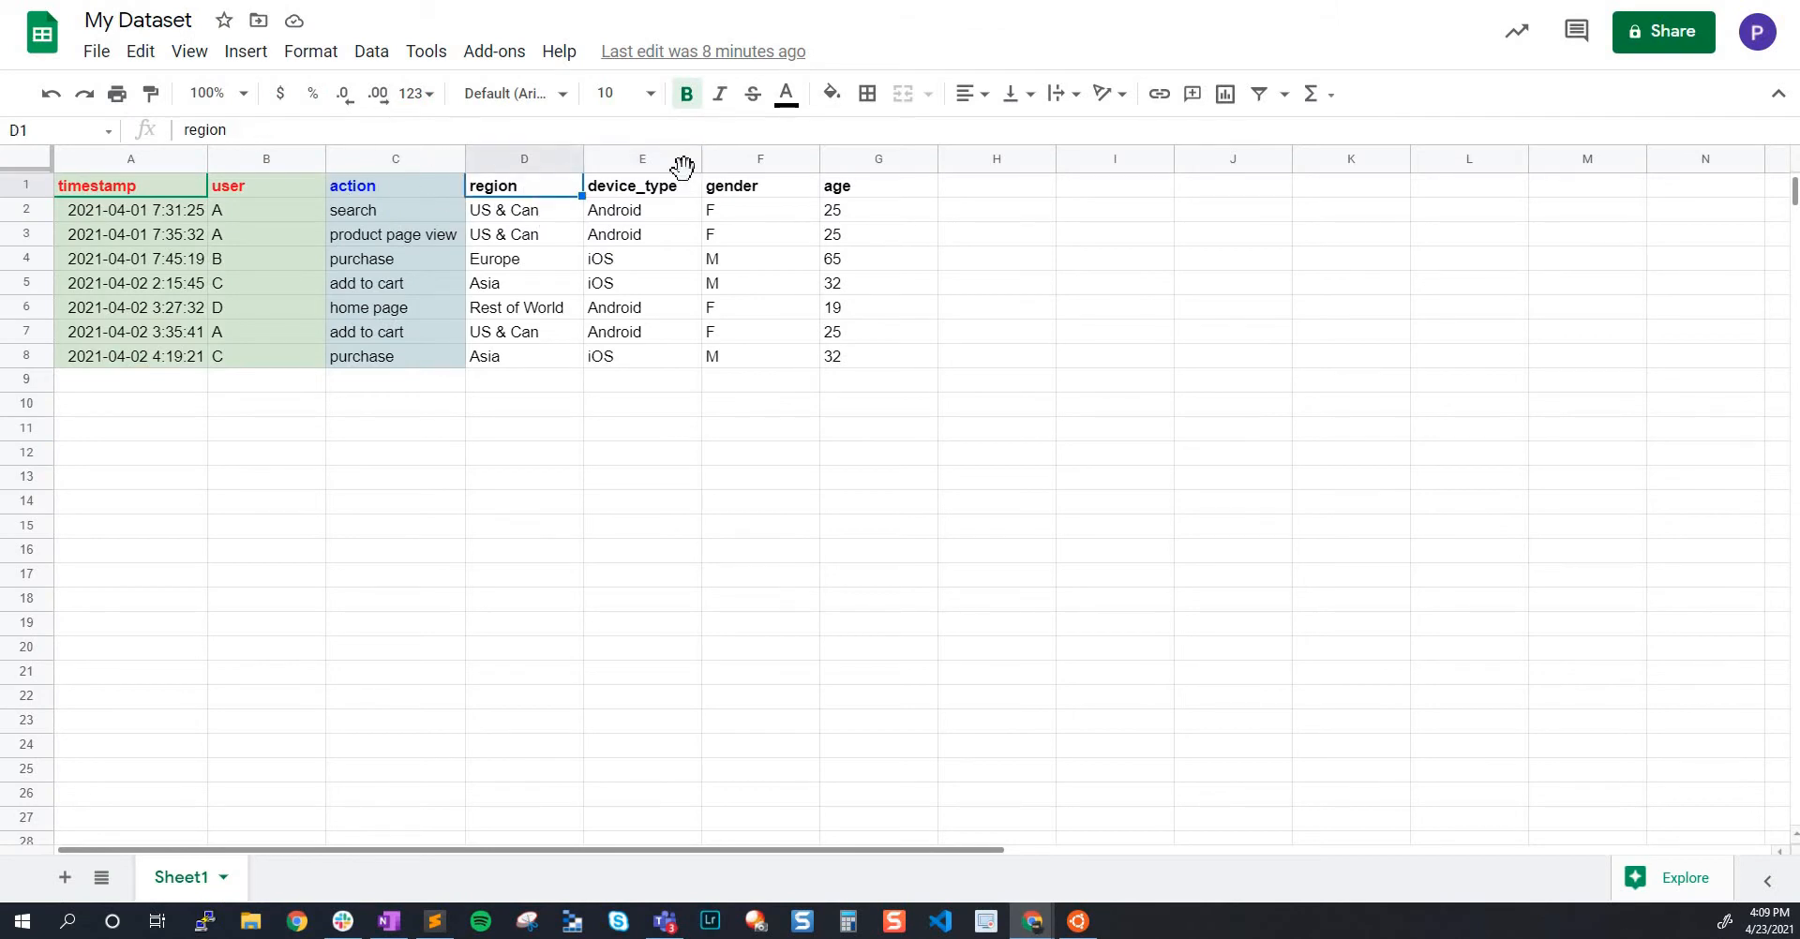
{"action": "left_click", "coordinate": [636, 194]}
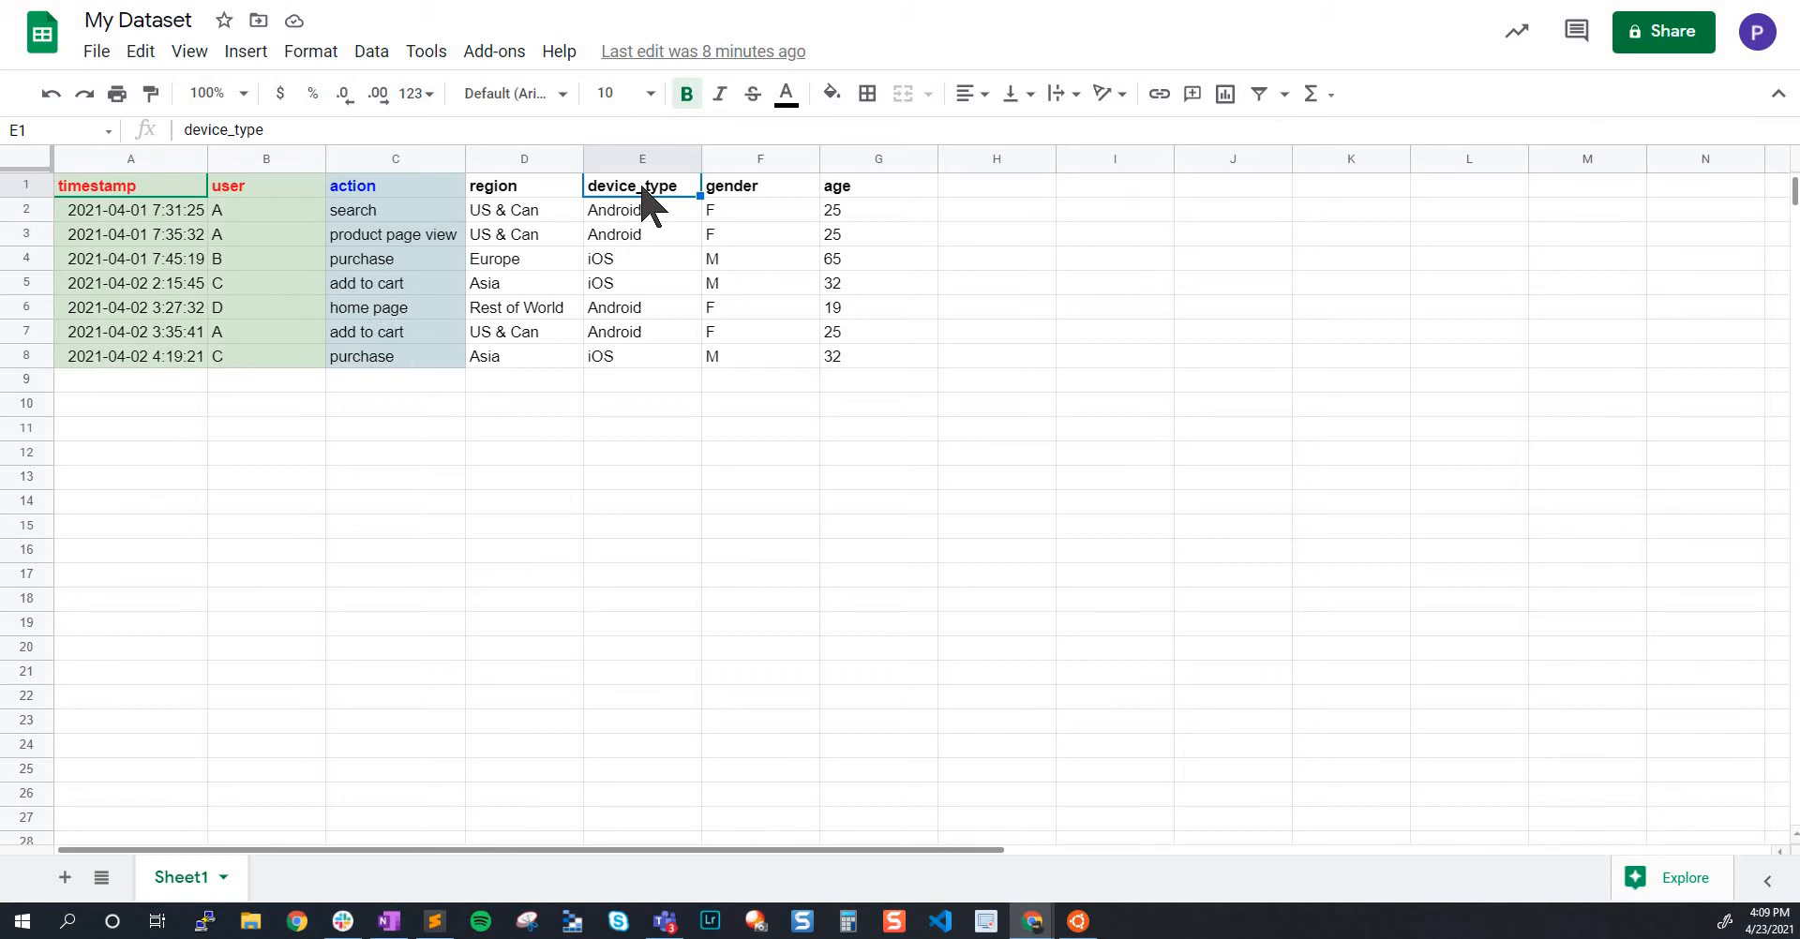
{"action": "left_click", "coordinate": [656, 212]}
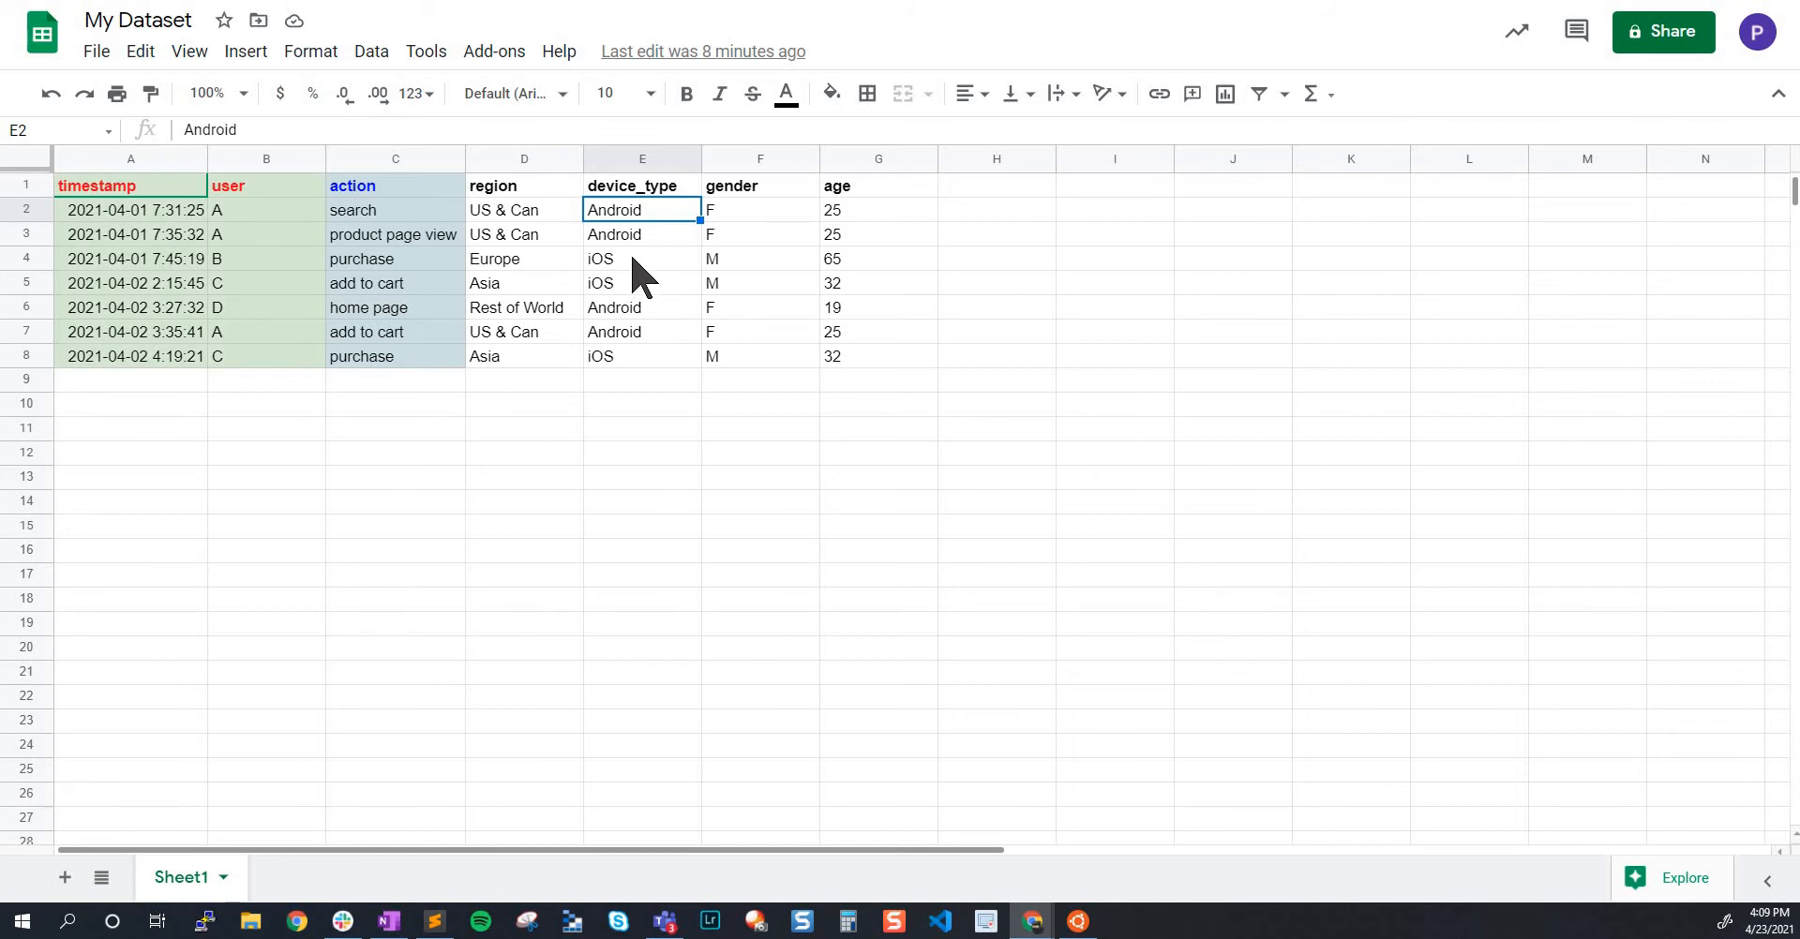
{"action": "left_click", "coordinate": [636, 261]}
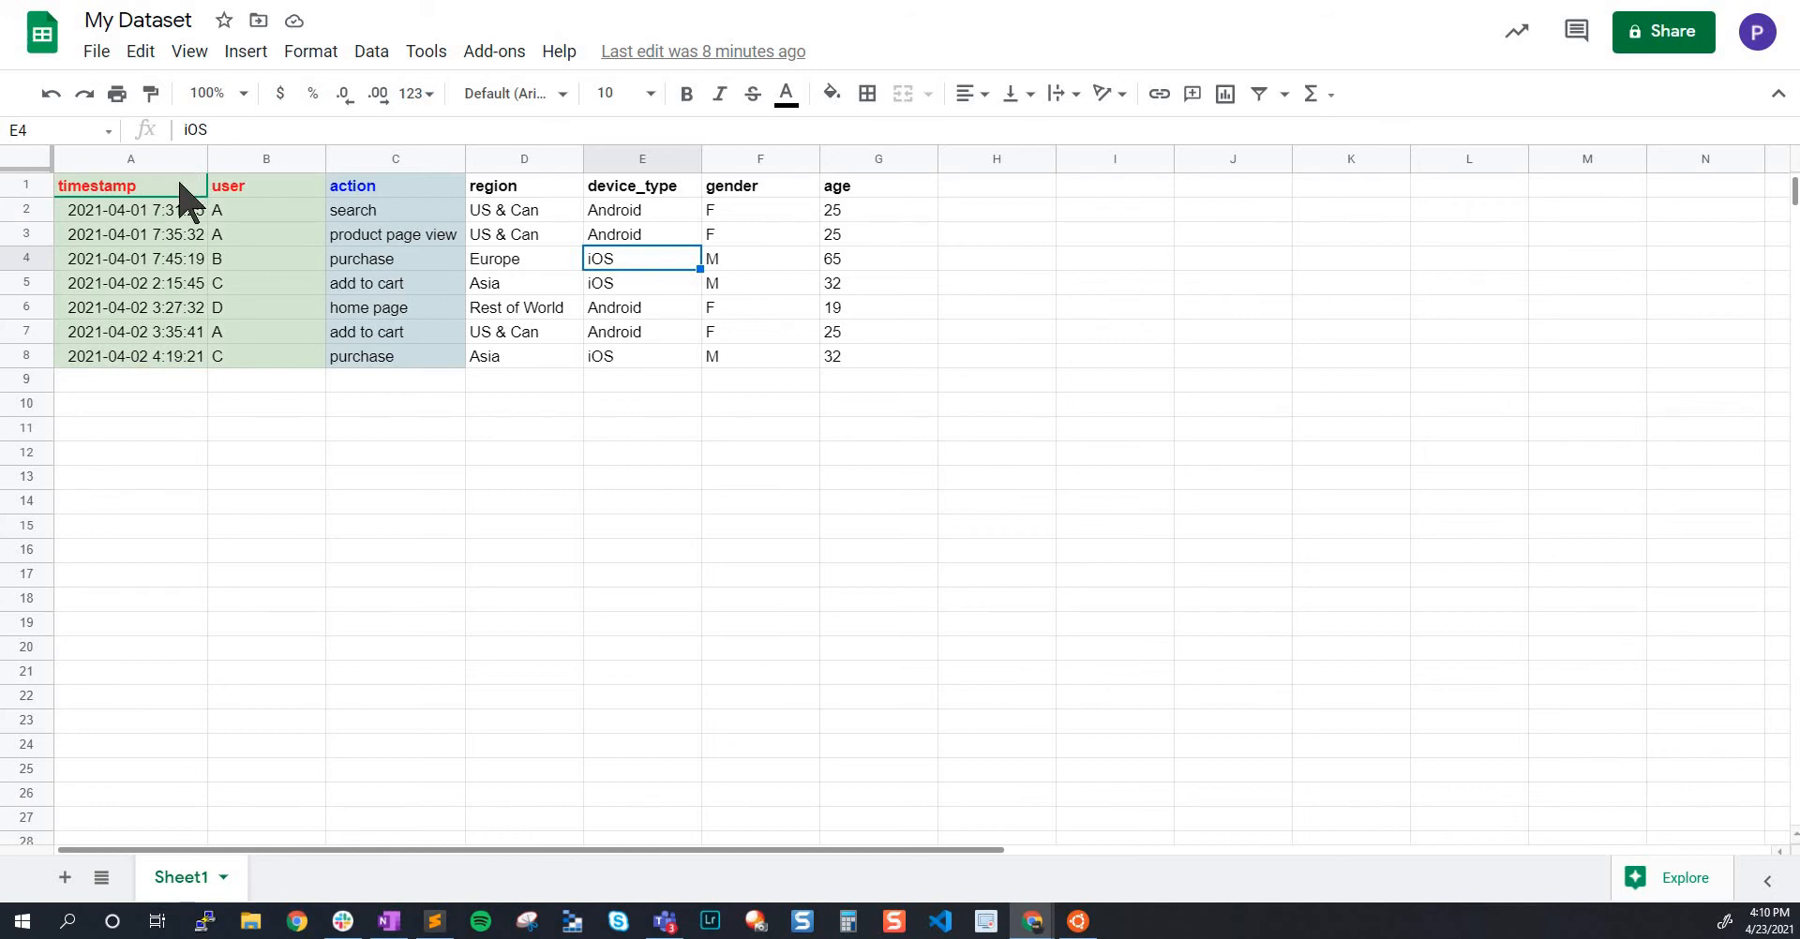
Add a Platforms header in H1, with Google User in H2 and Apple User in H4
{"action": "left_click", "coordinate": [987, 188]}
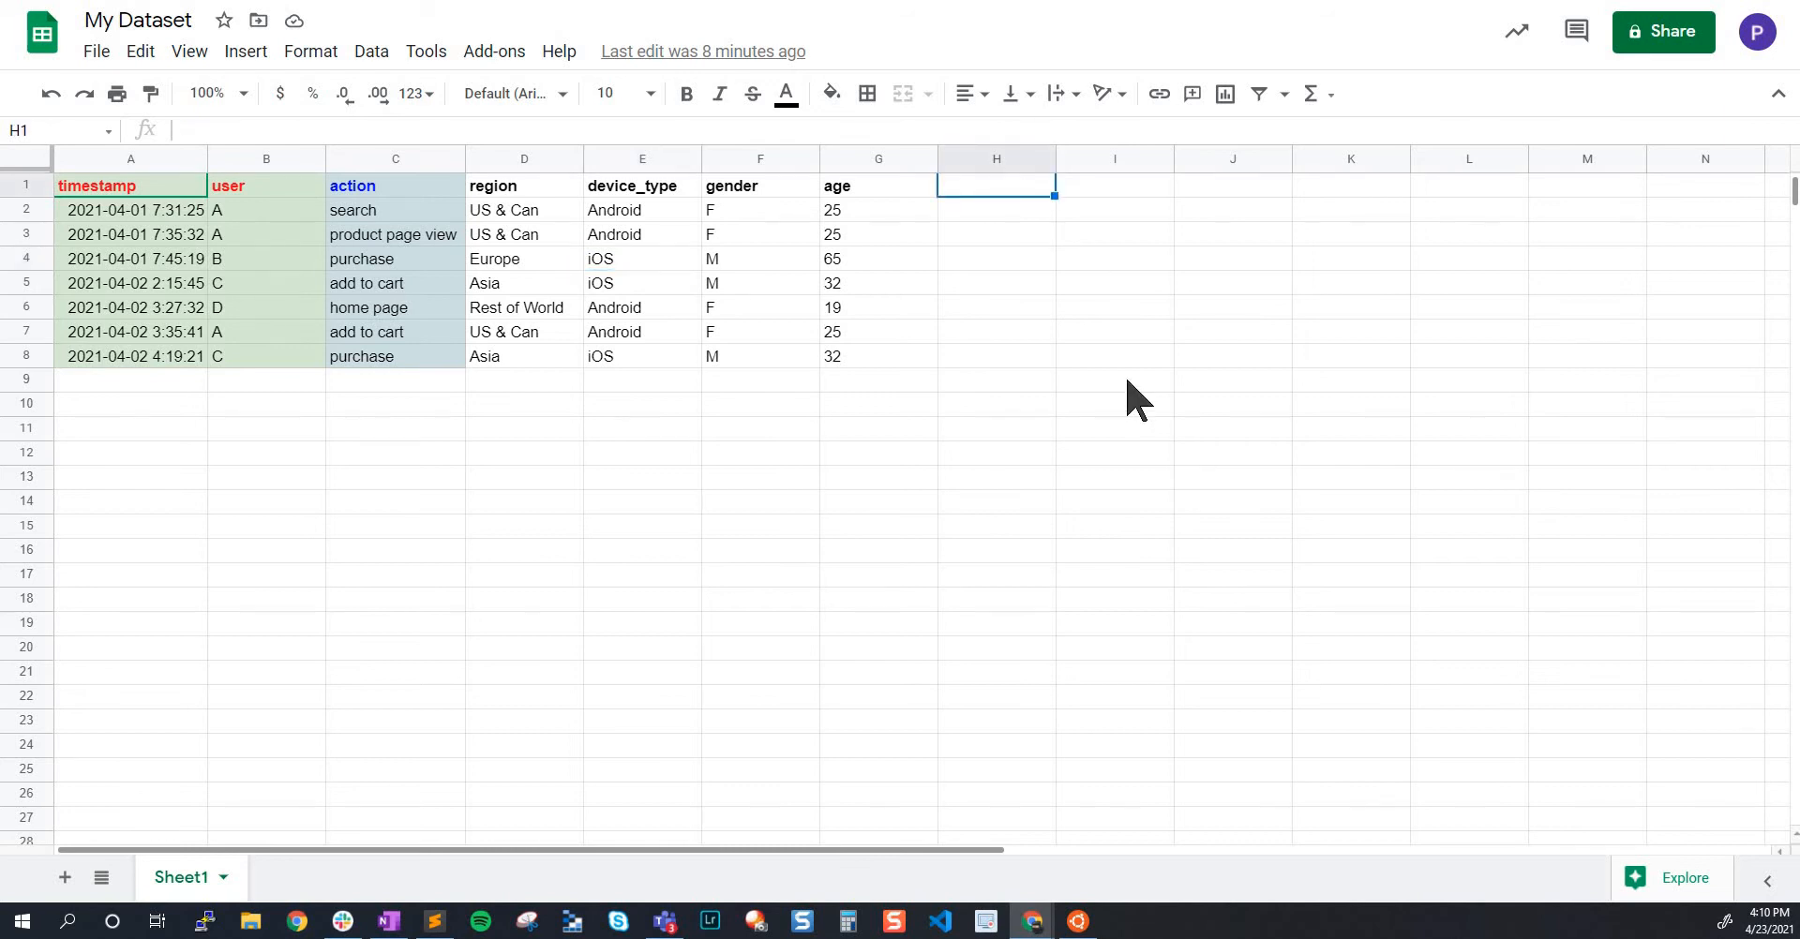
{"action": "type", "text": "Platforms"}
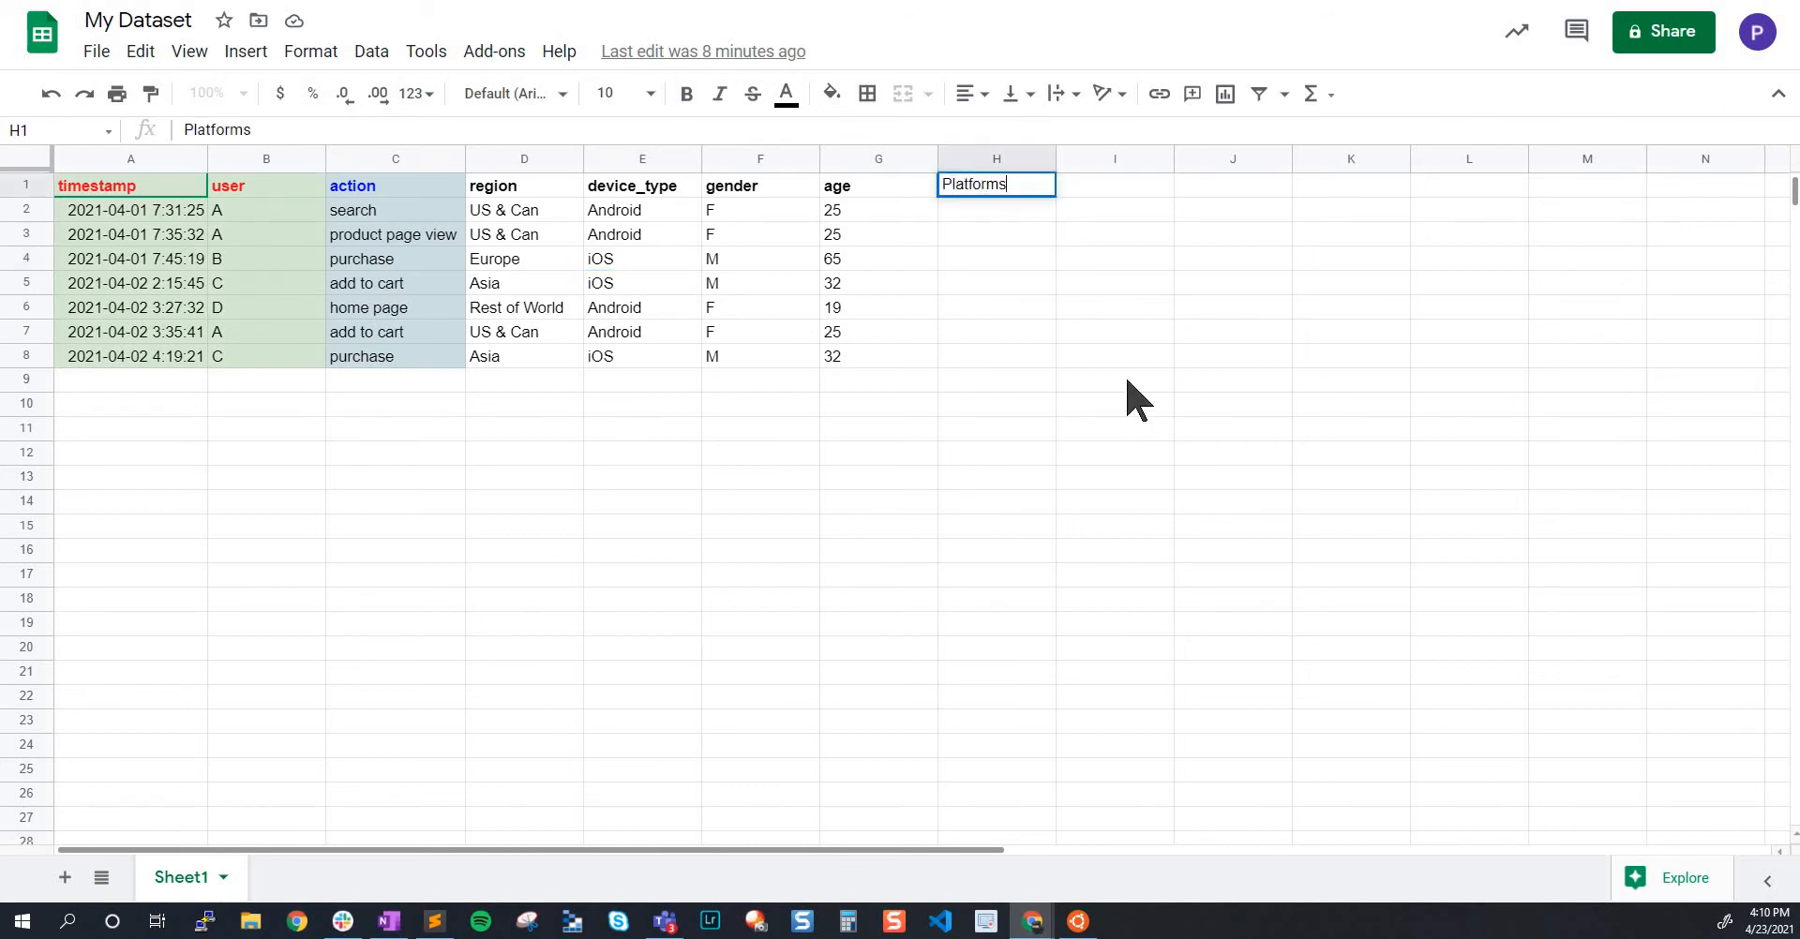
{"action": "key", "text": "Return"}
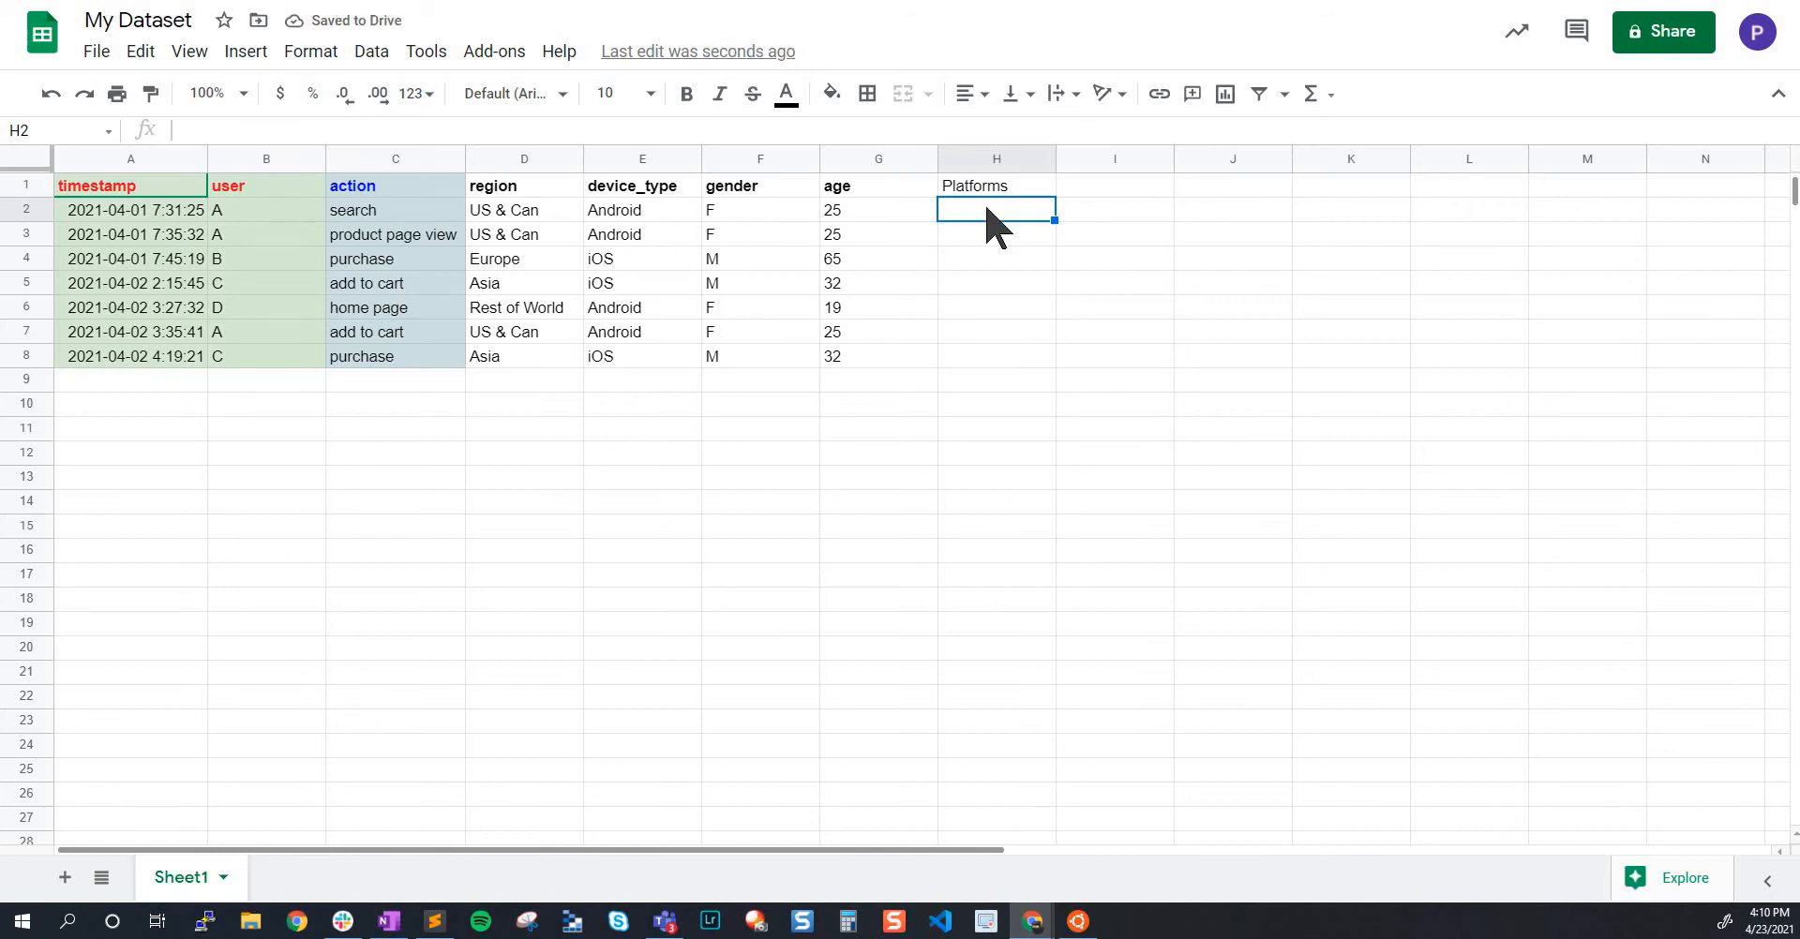
{"action": "type", "text": "Googl"}
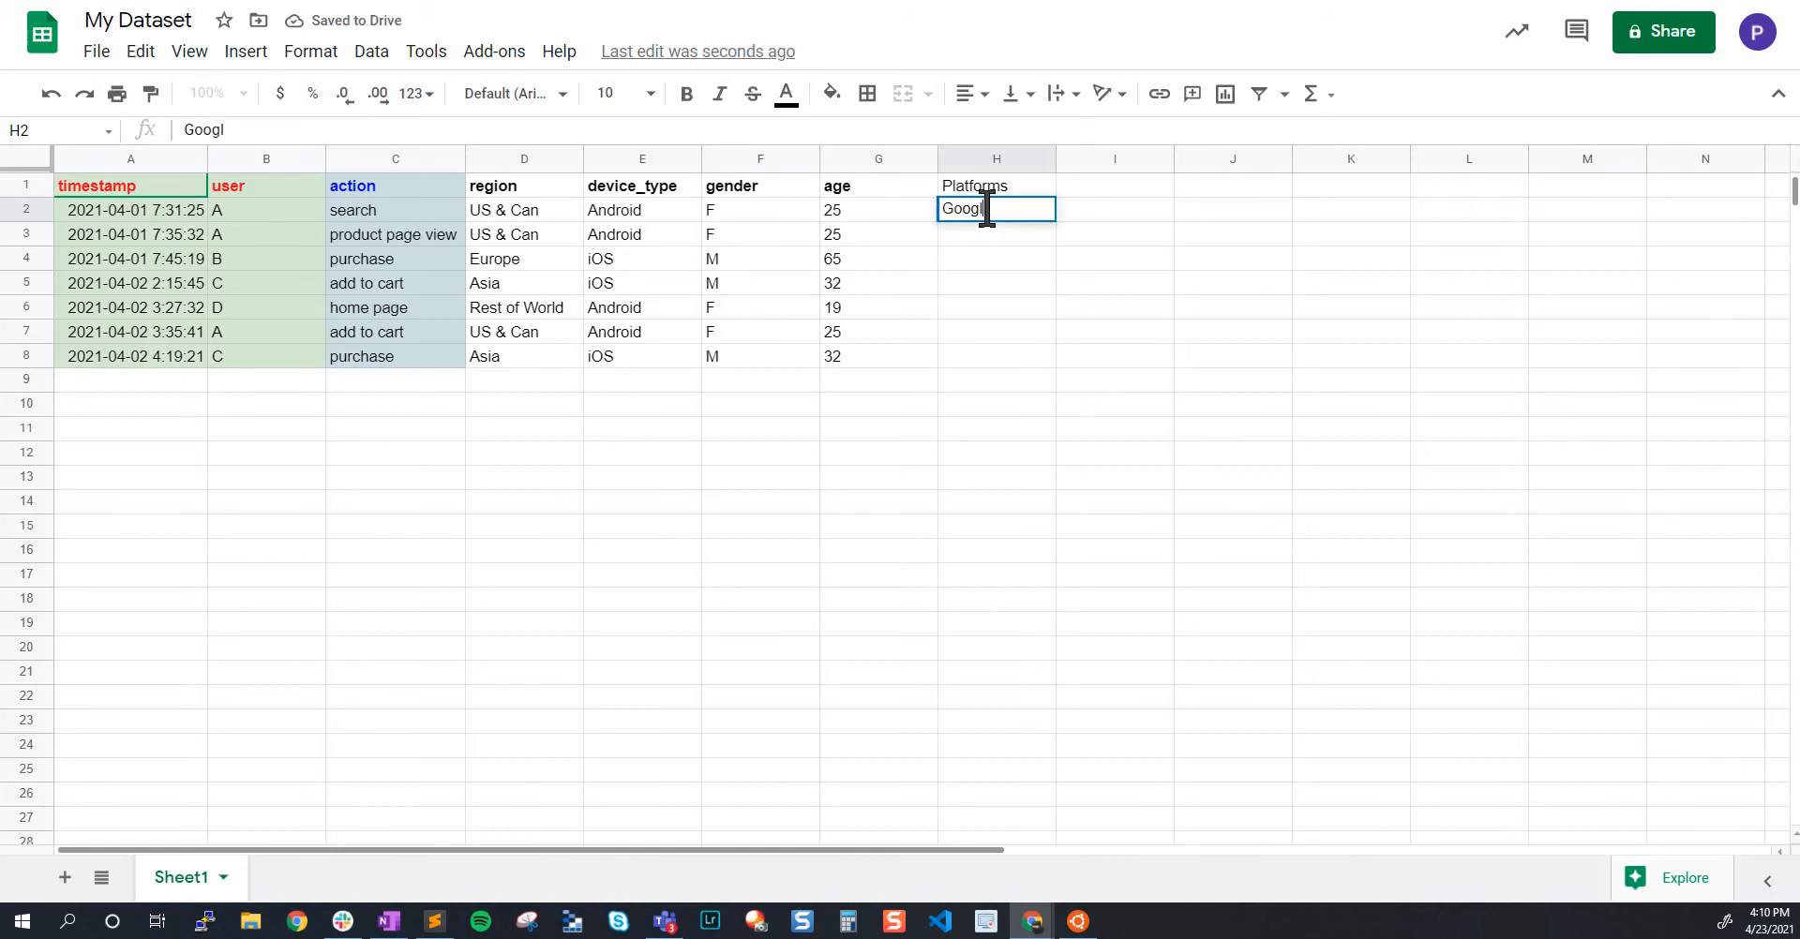
{"action": "type", "text": "e Users"}
{"action": "key", "text": "Down"}
{"action": "key", "text": "Down"}
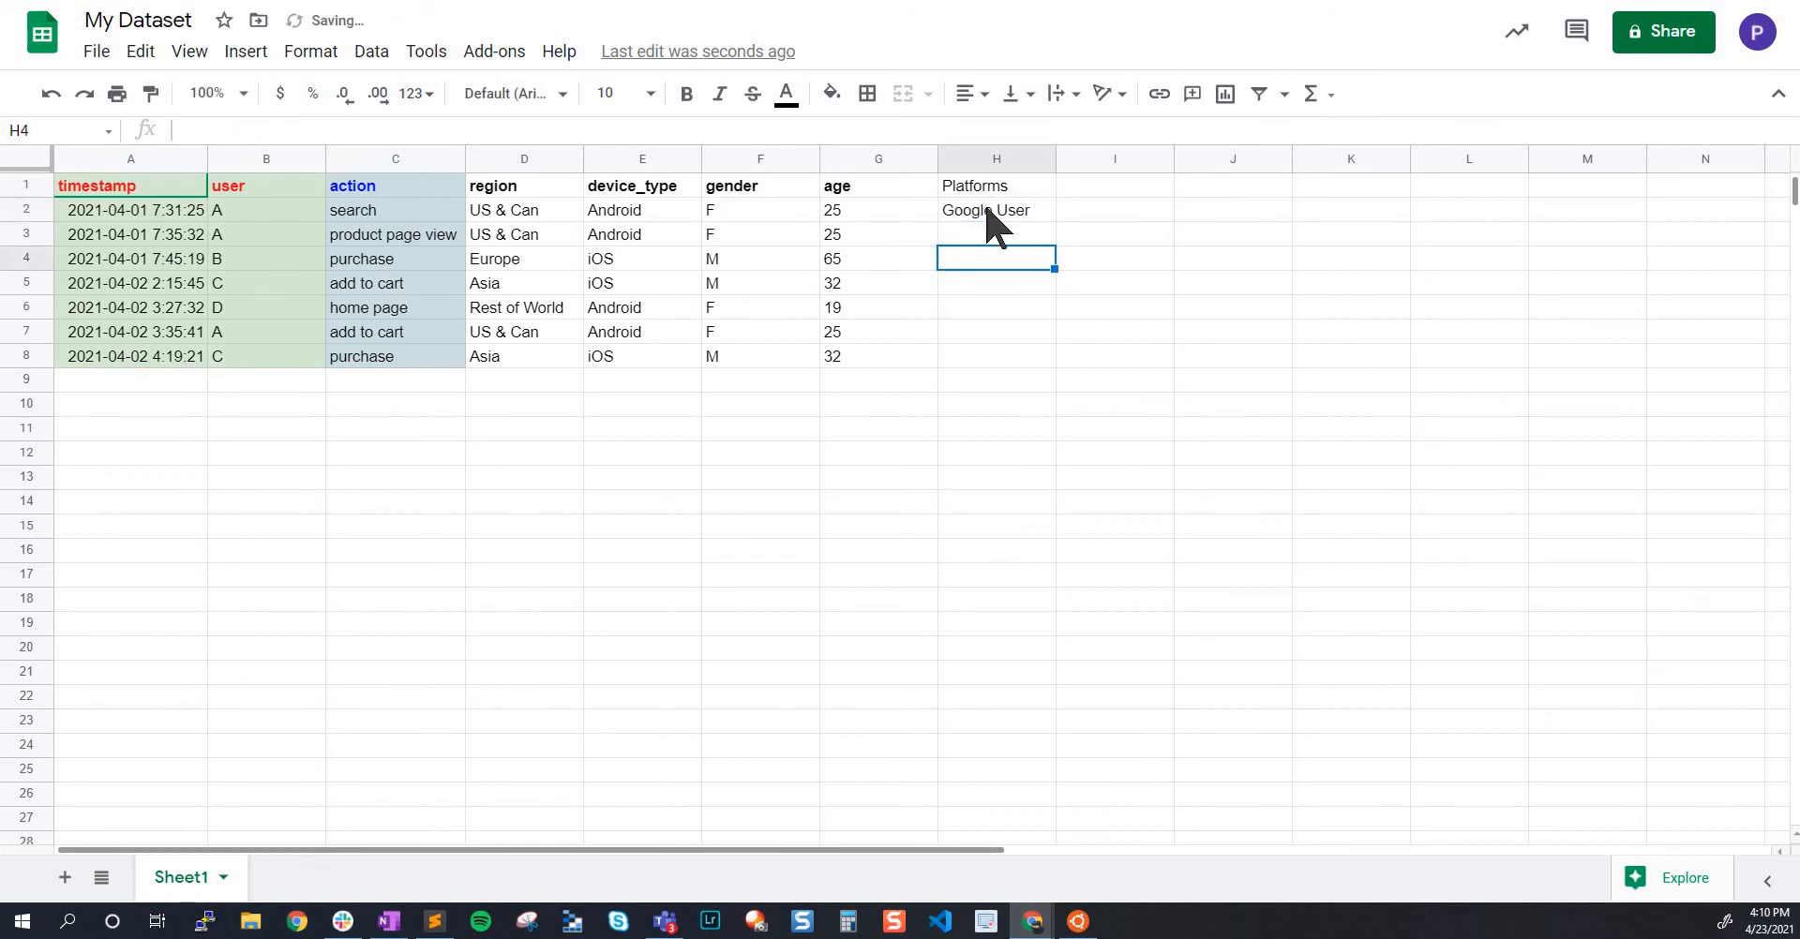
{"action": "type", "text": "Apple User"}
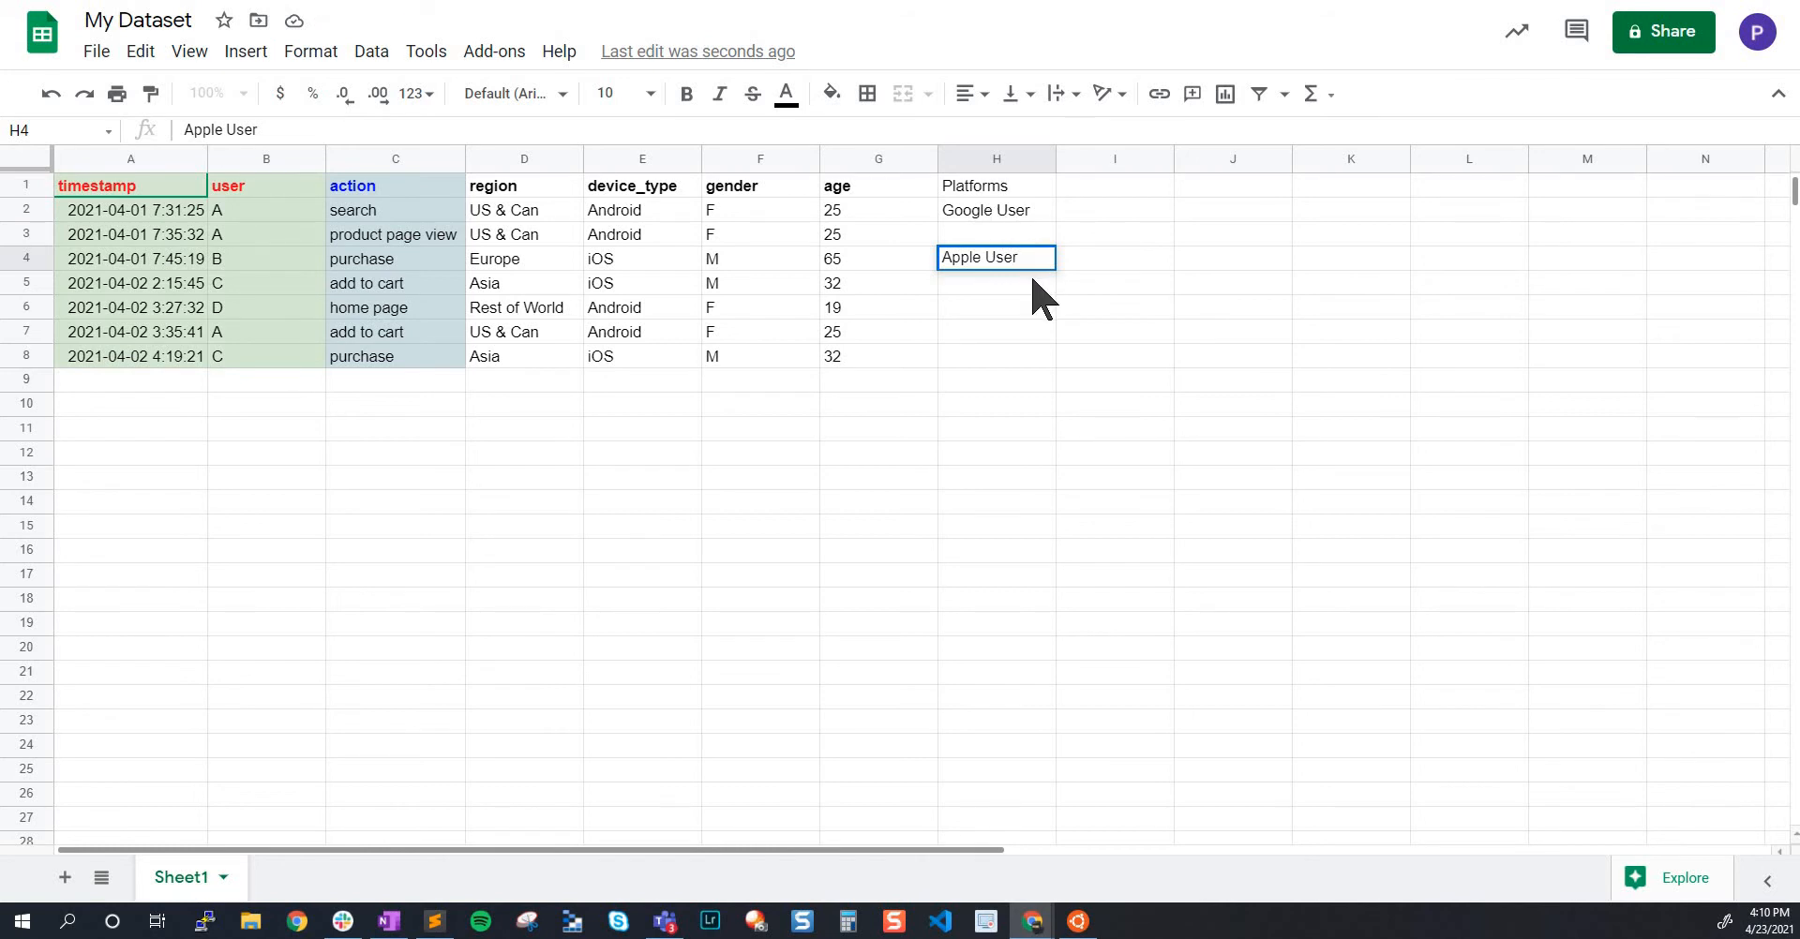
{"action": "key", "text": "Return"}
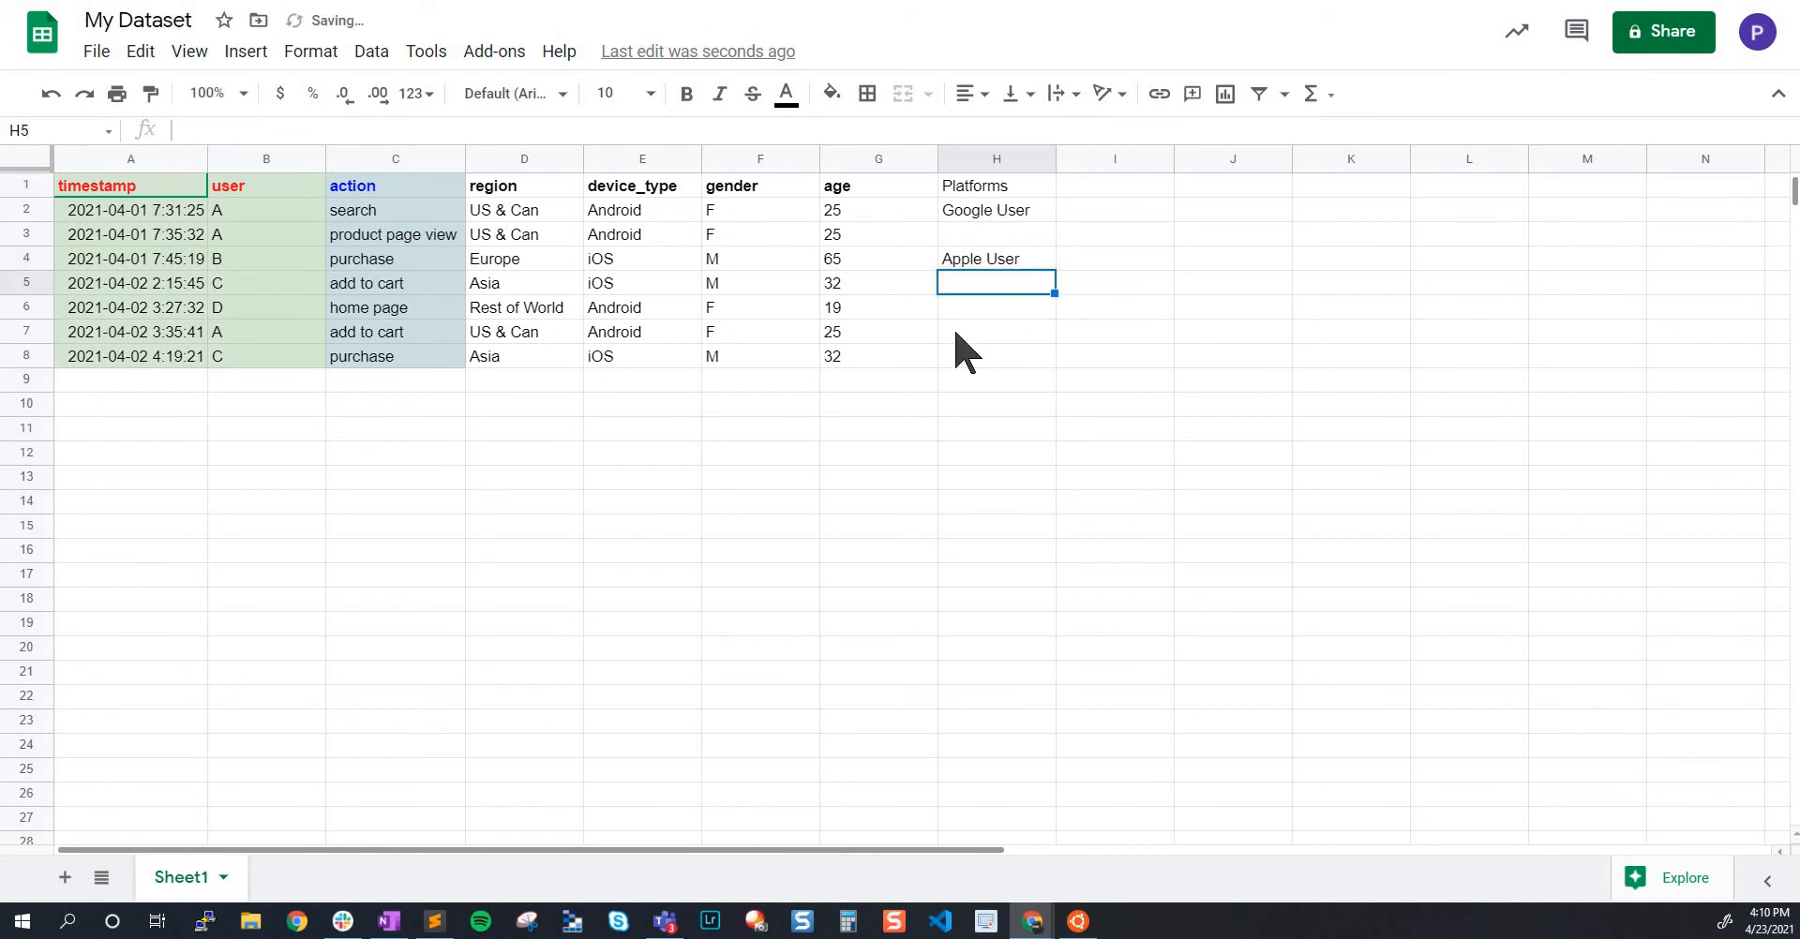
Review the Platforms header and its two example values in column H
{"action": "left_click", "coordinate": [992, 180]}
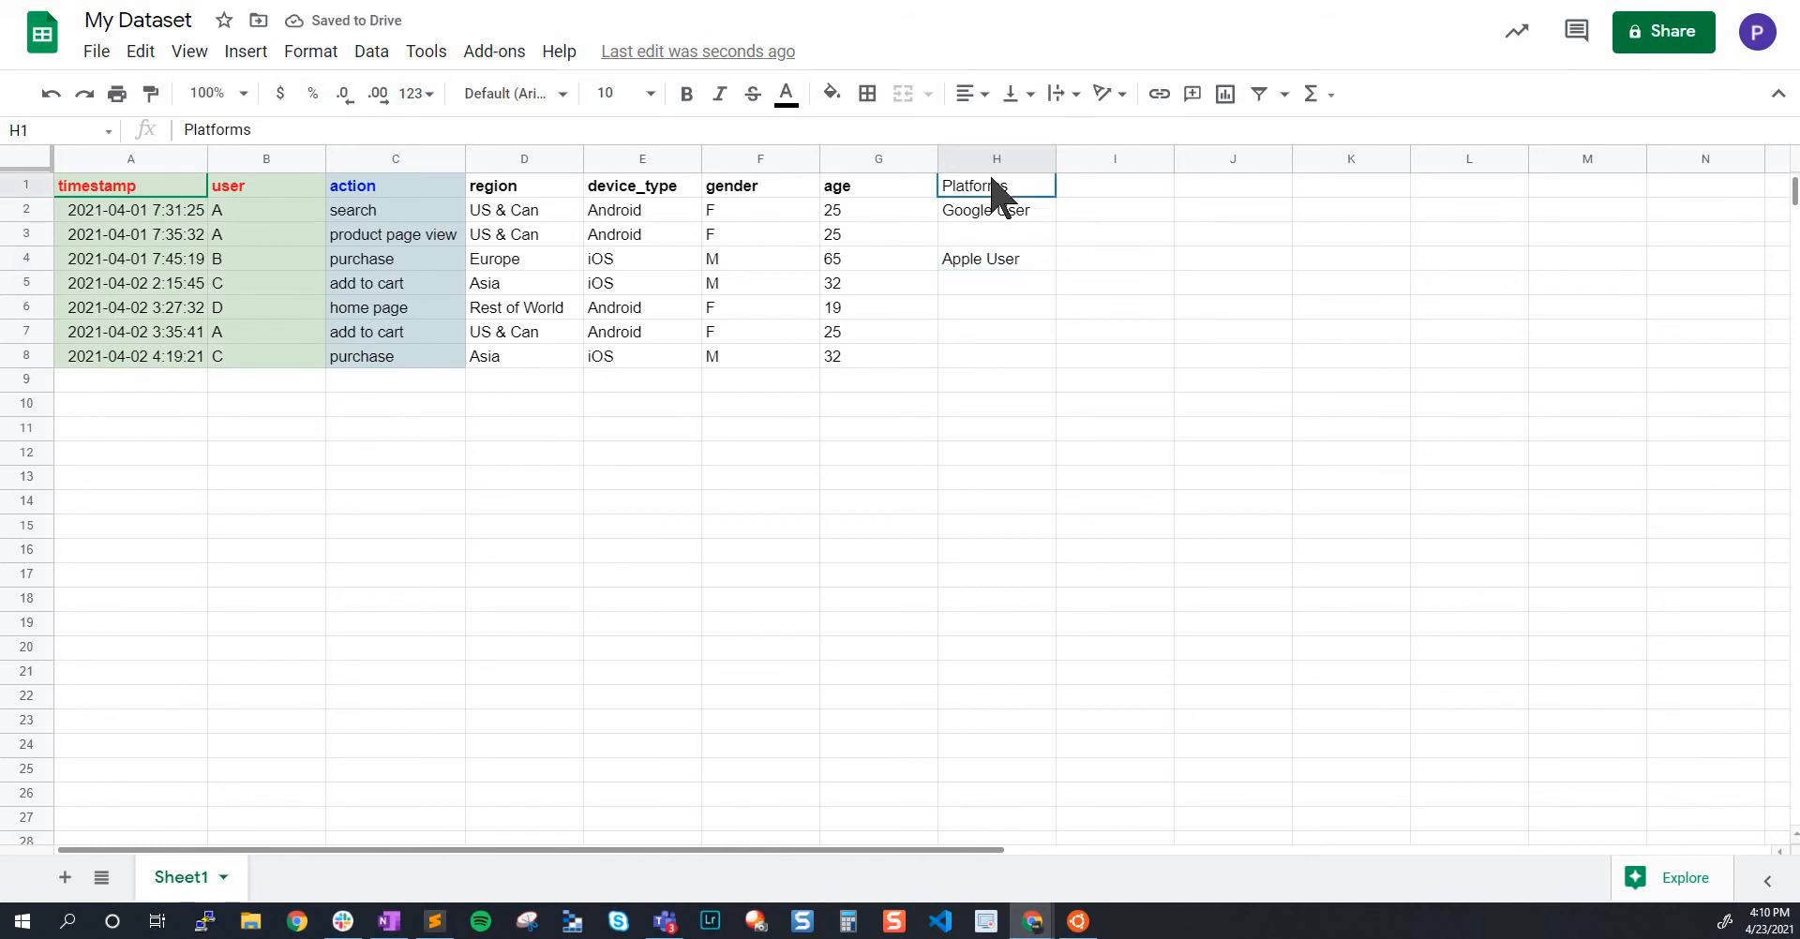
{"action": "left_click", "coordinate": [996, 212]}
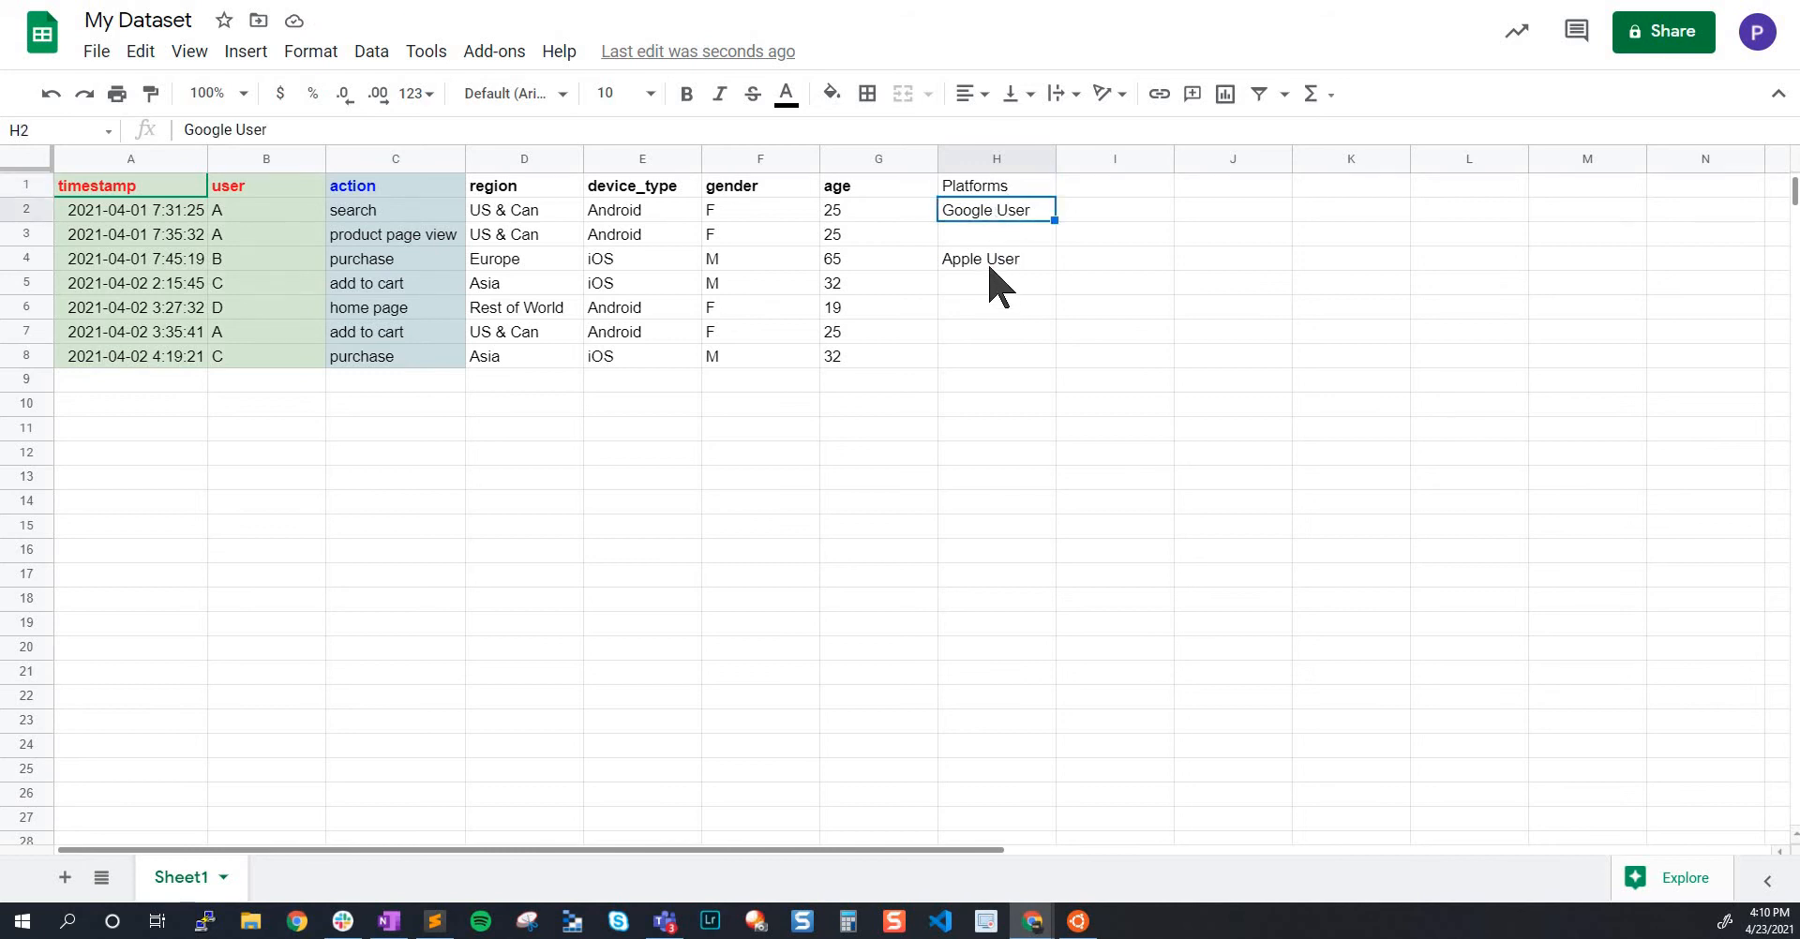
{"action": "left_click", "coordinate": [996, 263]}
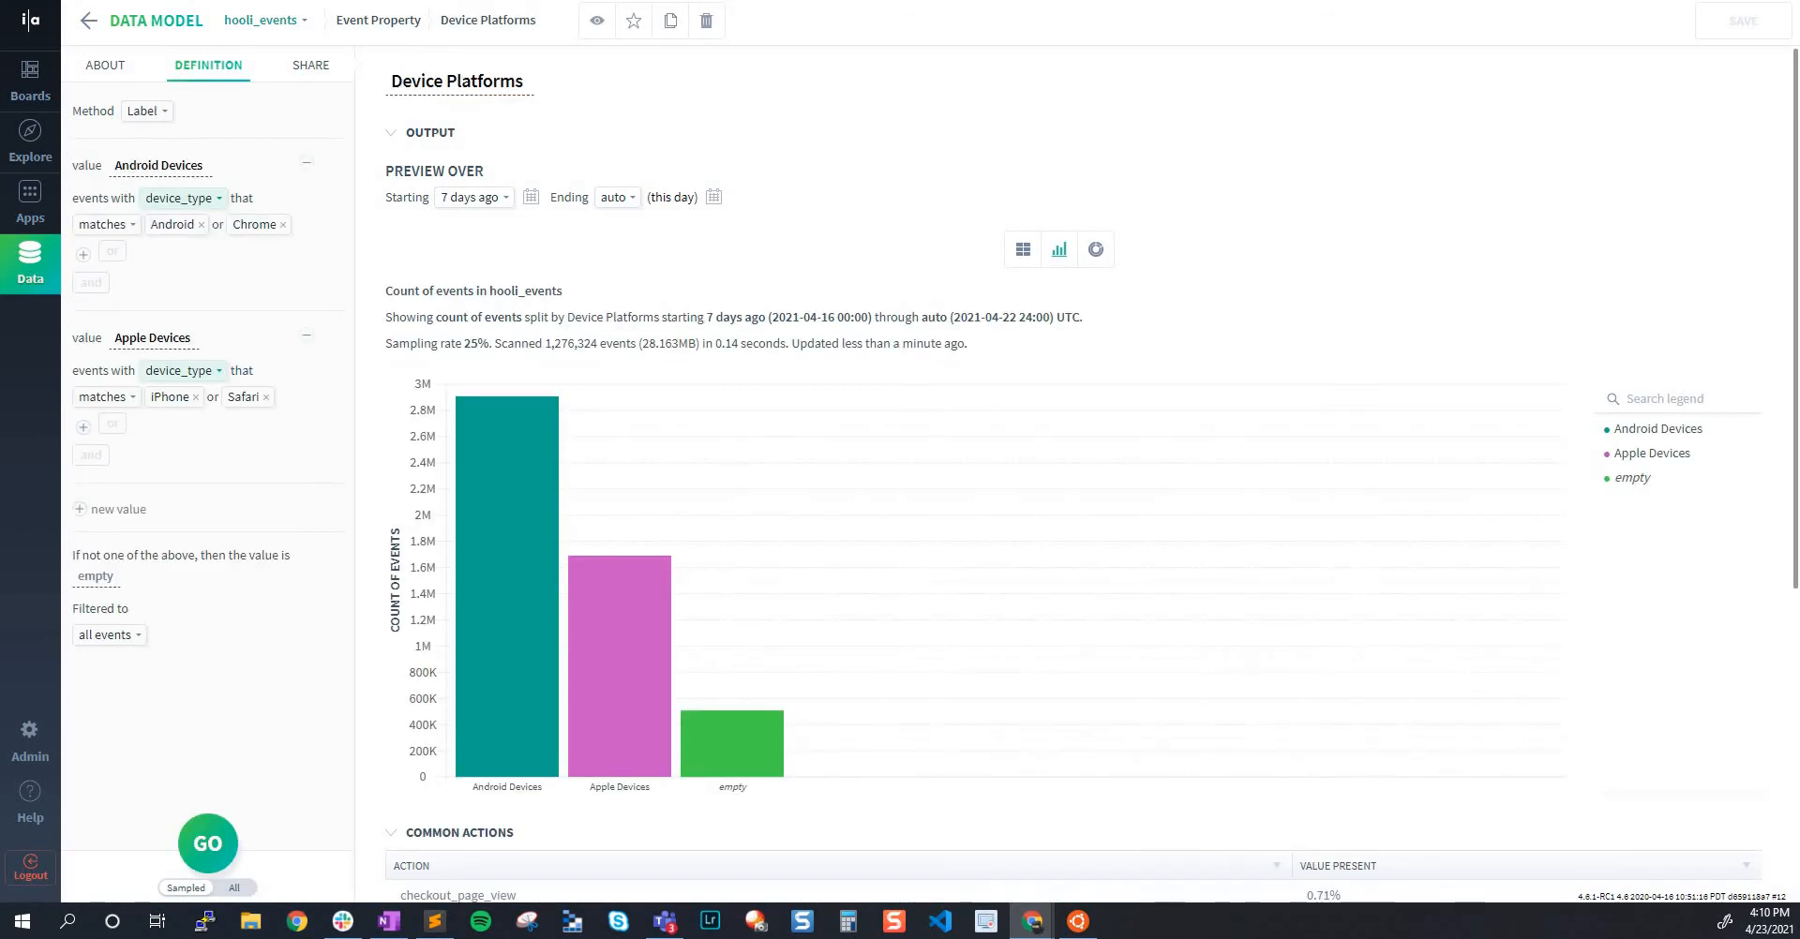
Examine how the Device Platforms property defines its Android Devices and Apple Devices labels from device_type values
{"action": "left_click", "coordinate": [490, 81]}
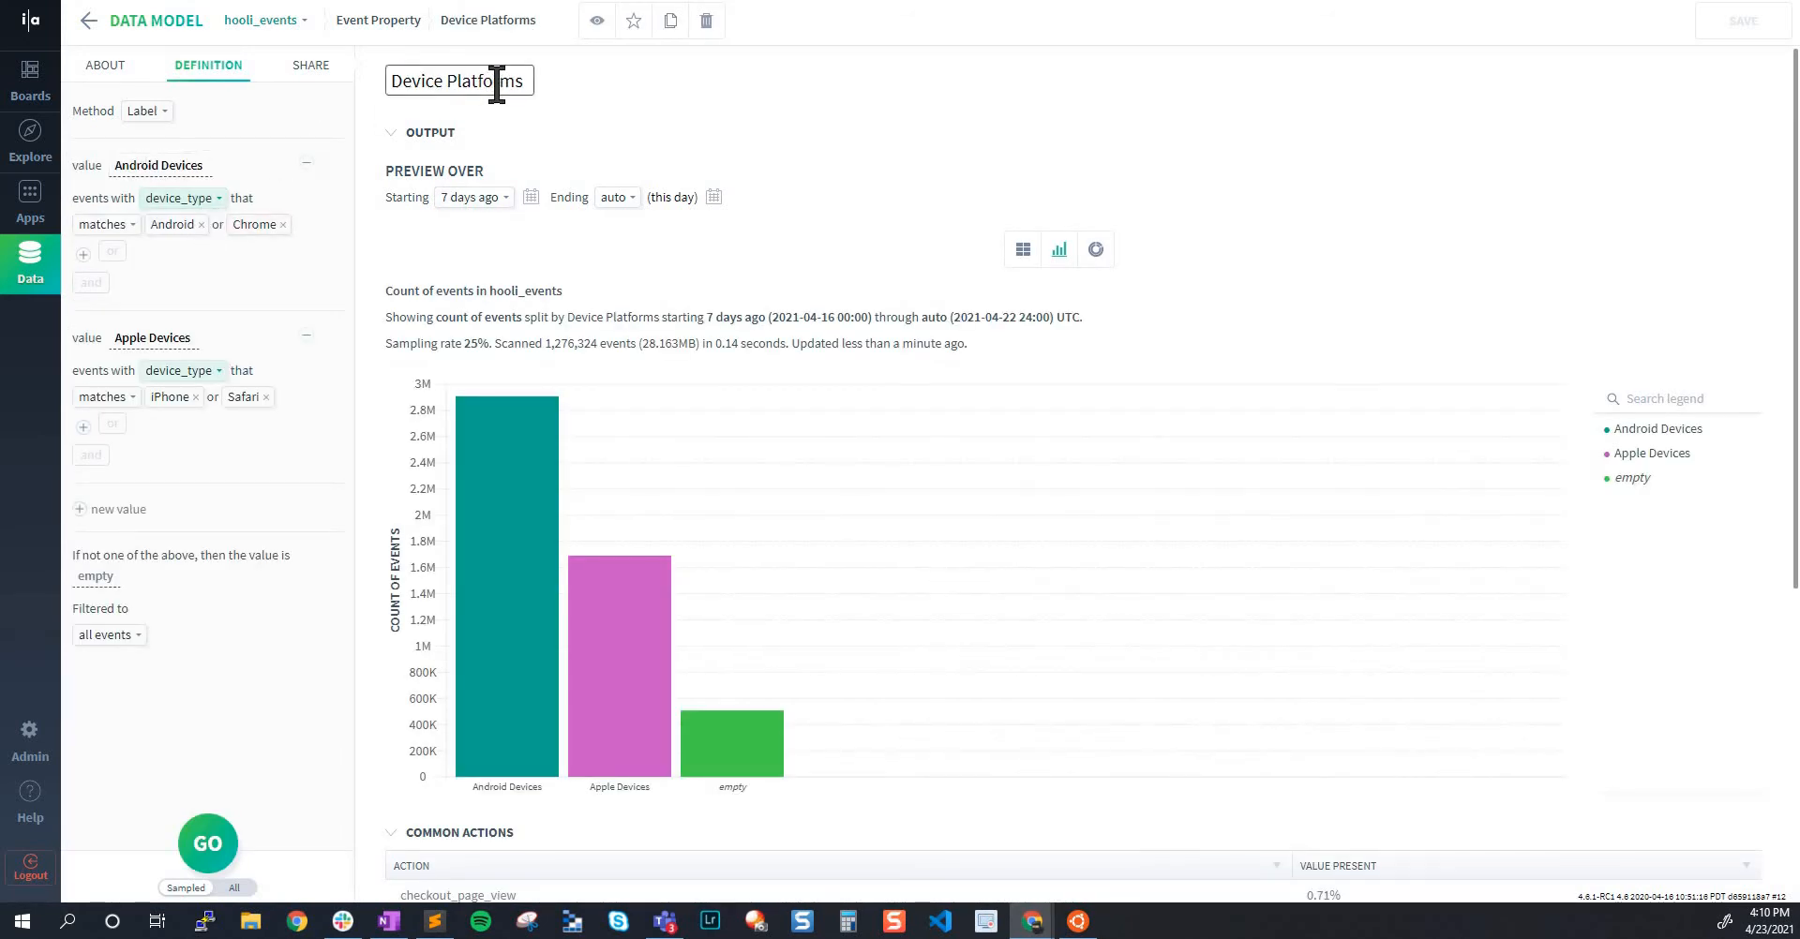
{"action": "left_click", "coordinate": [239, 98]}
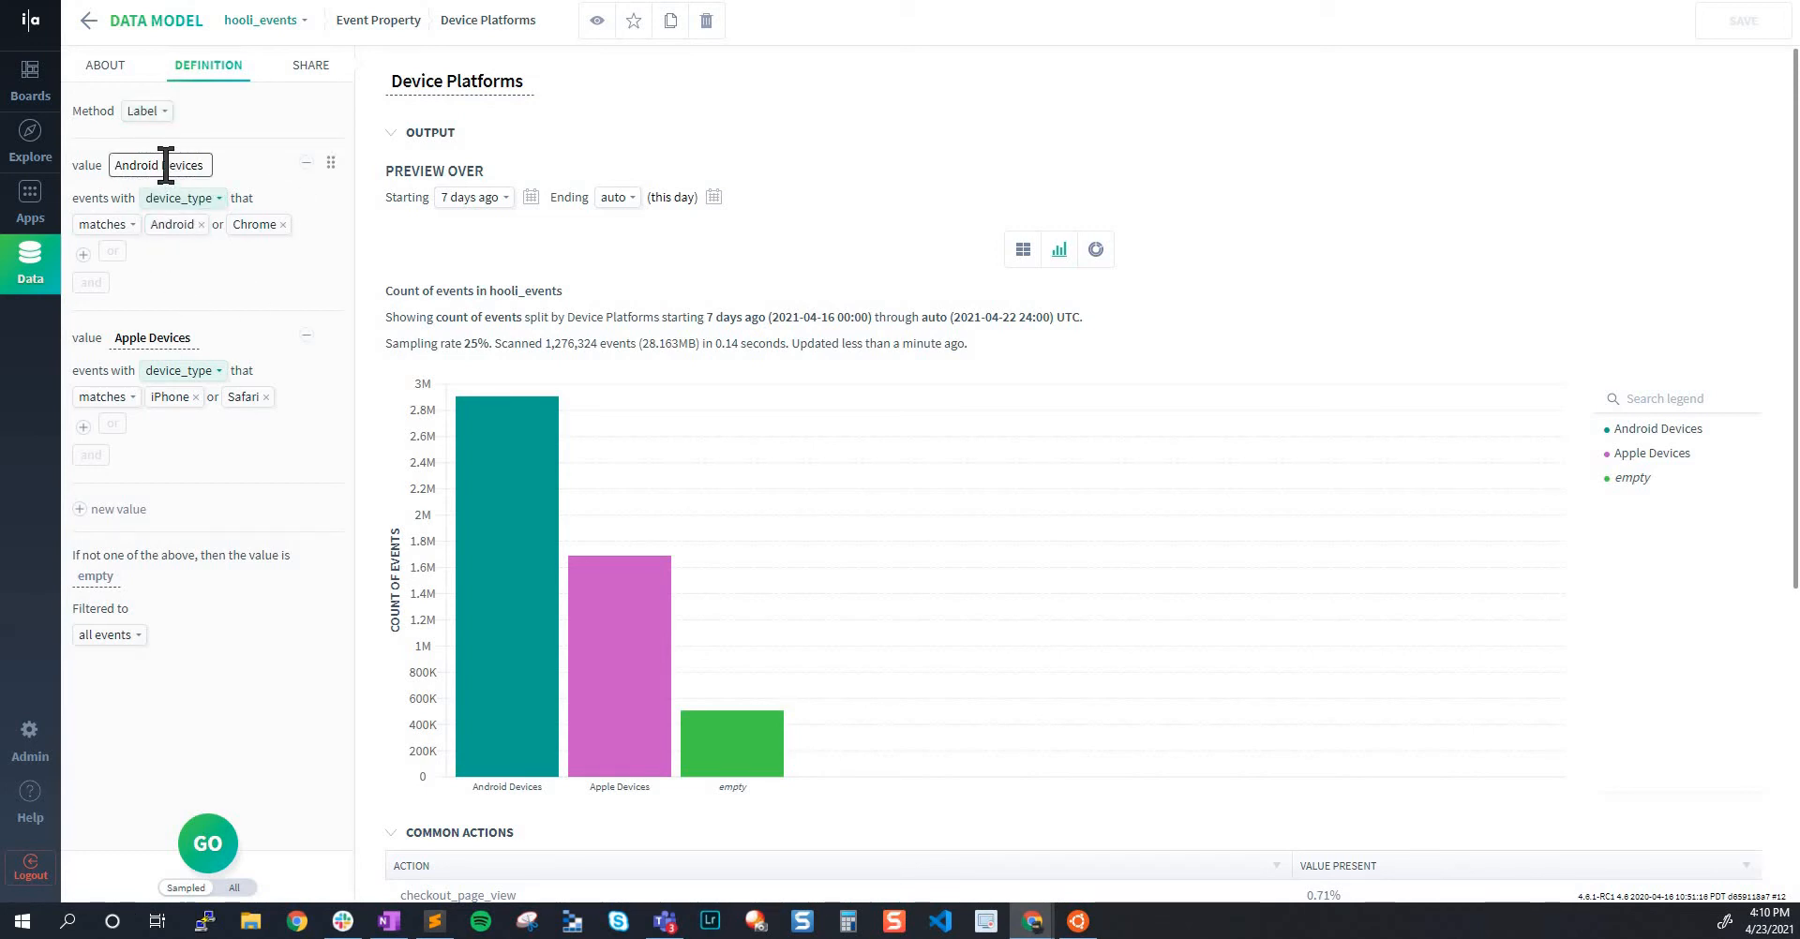
{"action": "left_click", "coordinate": [165, 165]}
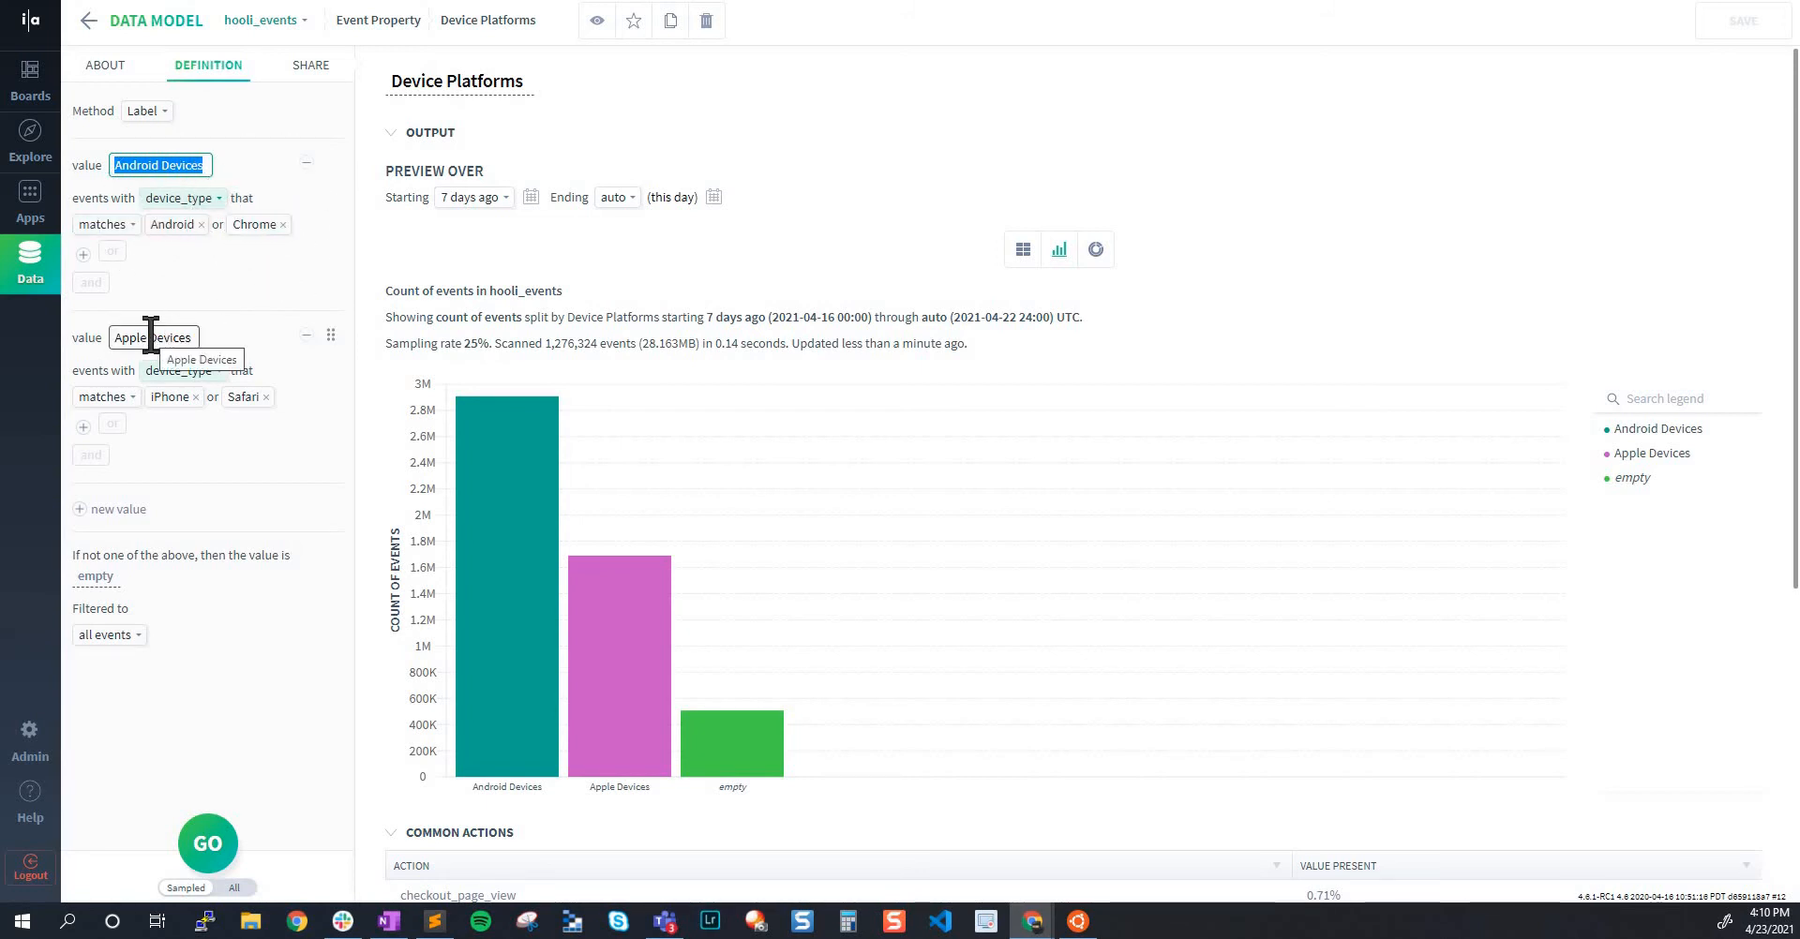
{"action": "left_click", "coordinate": [182, 373]}
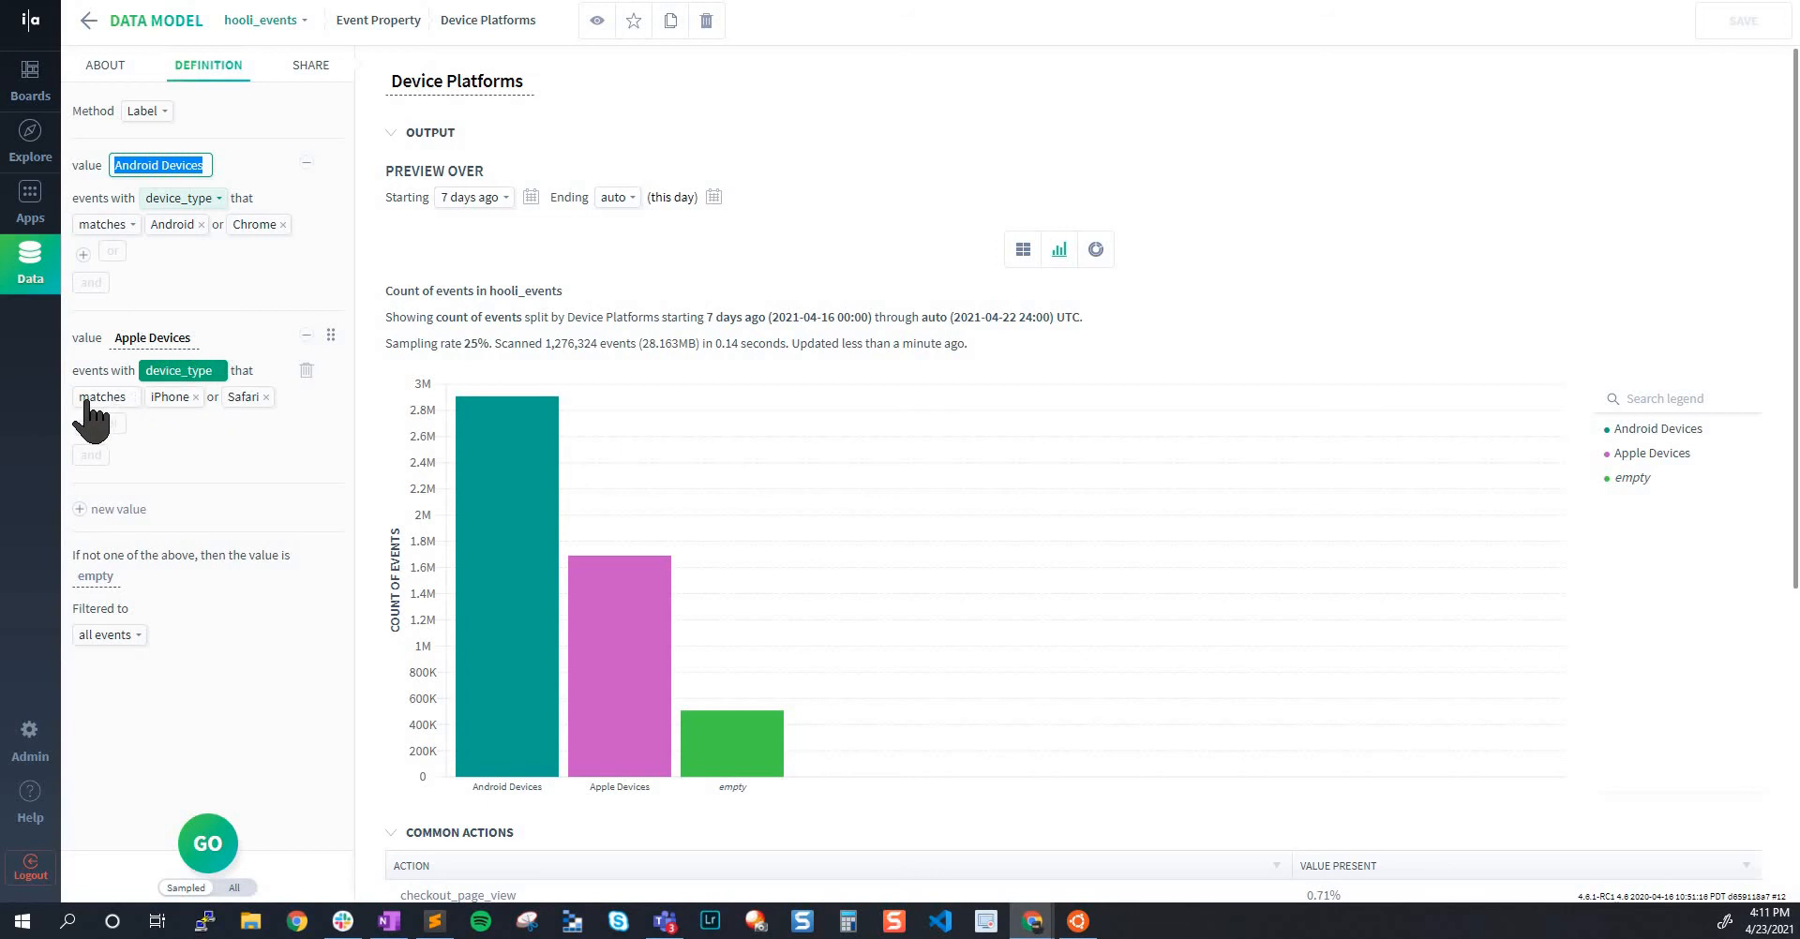
{"action": "key", "text": "ctrl"}
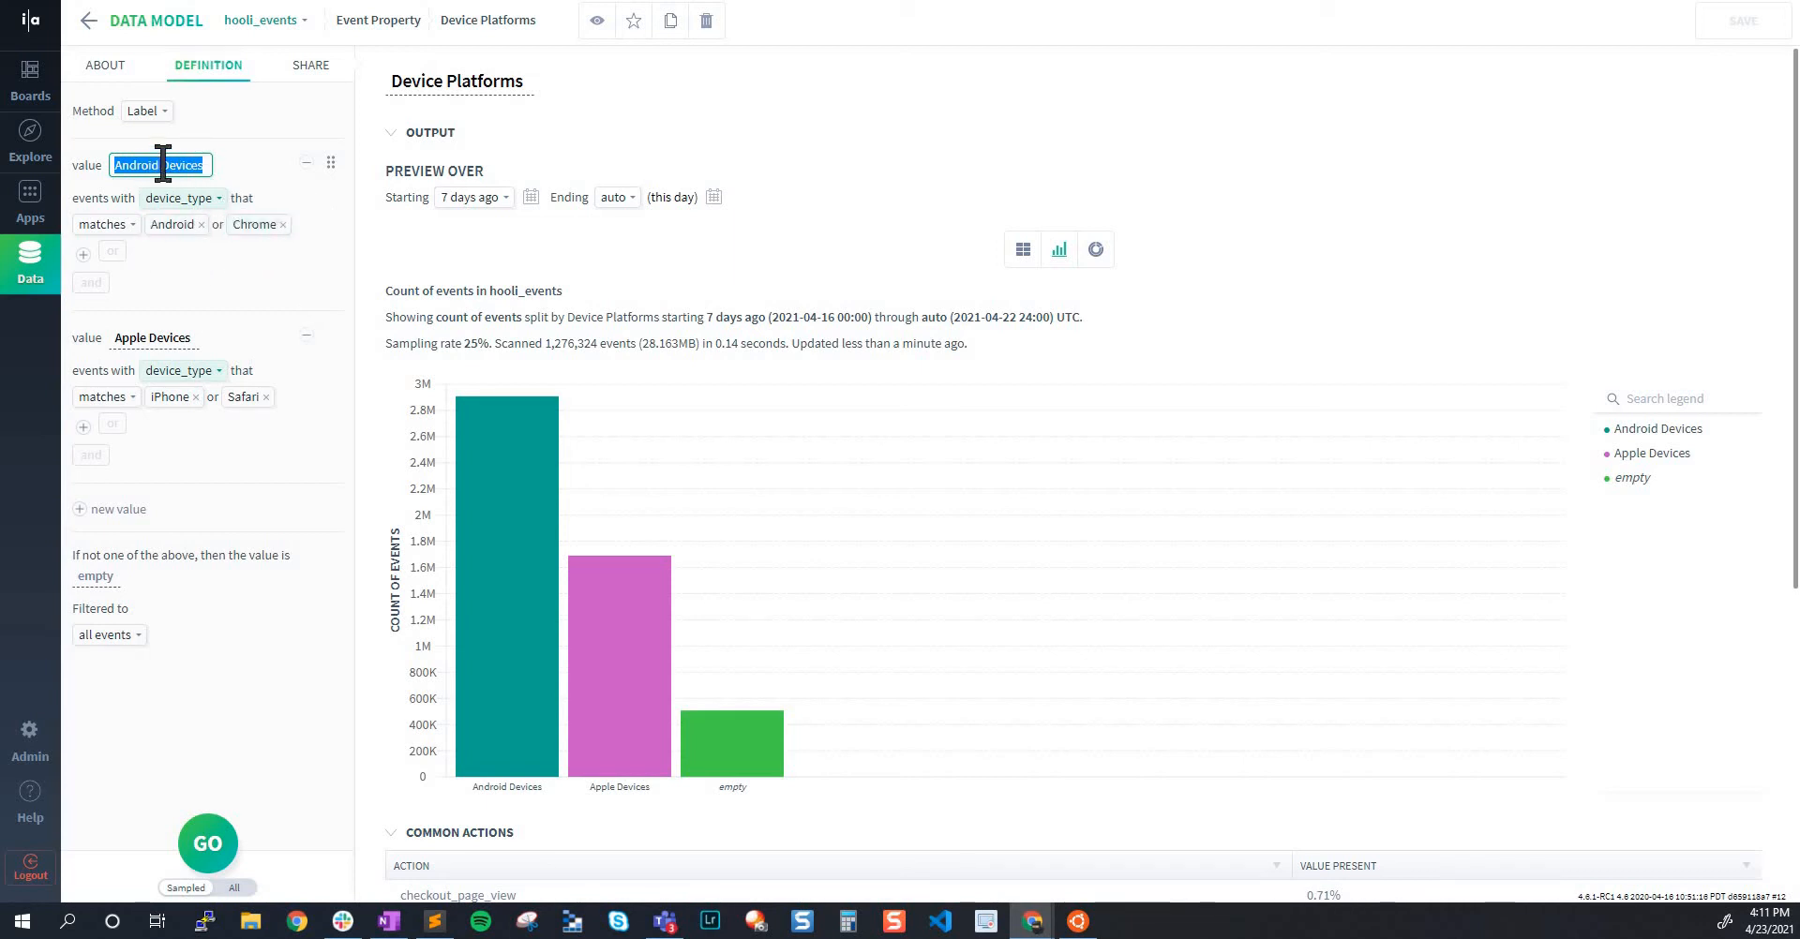
{"action": "left_click", "coordinate": [707, 145]}
Inspect the event counts of the Android Devices, Apple Devices and empty bars in the Device Platforms chart
{"action": "mouse_move", "coordinate": [484, 720]}
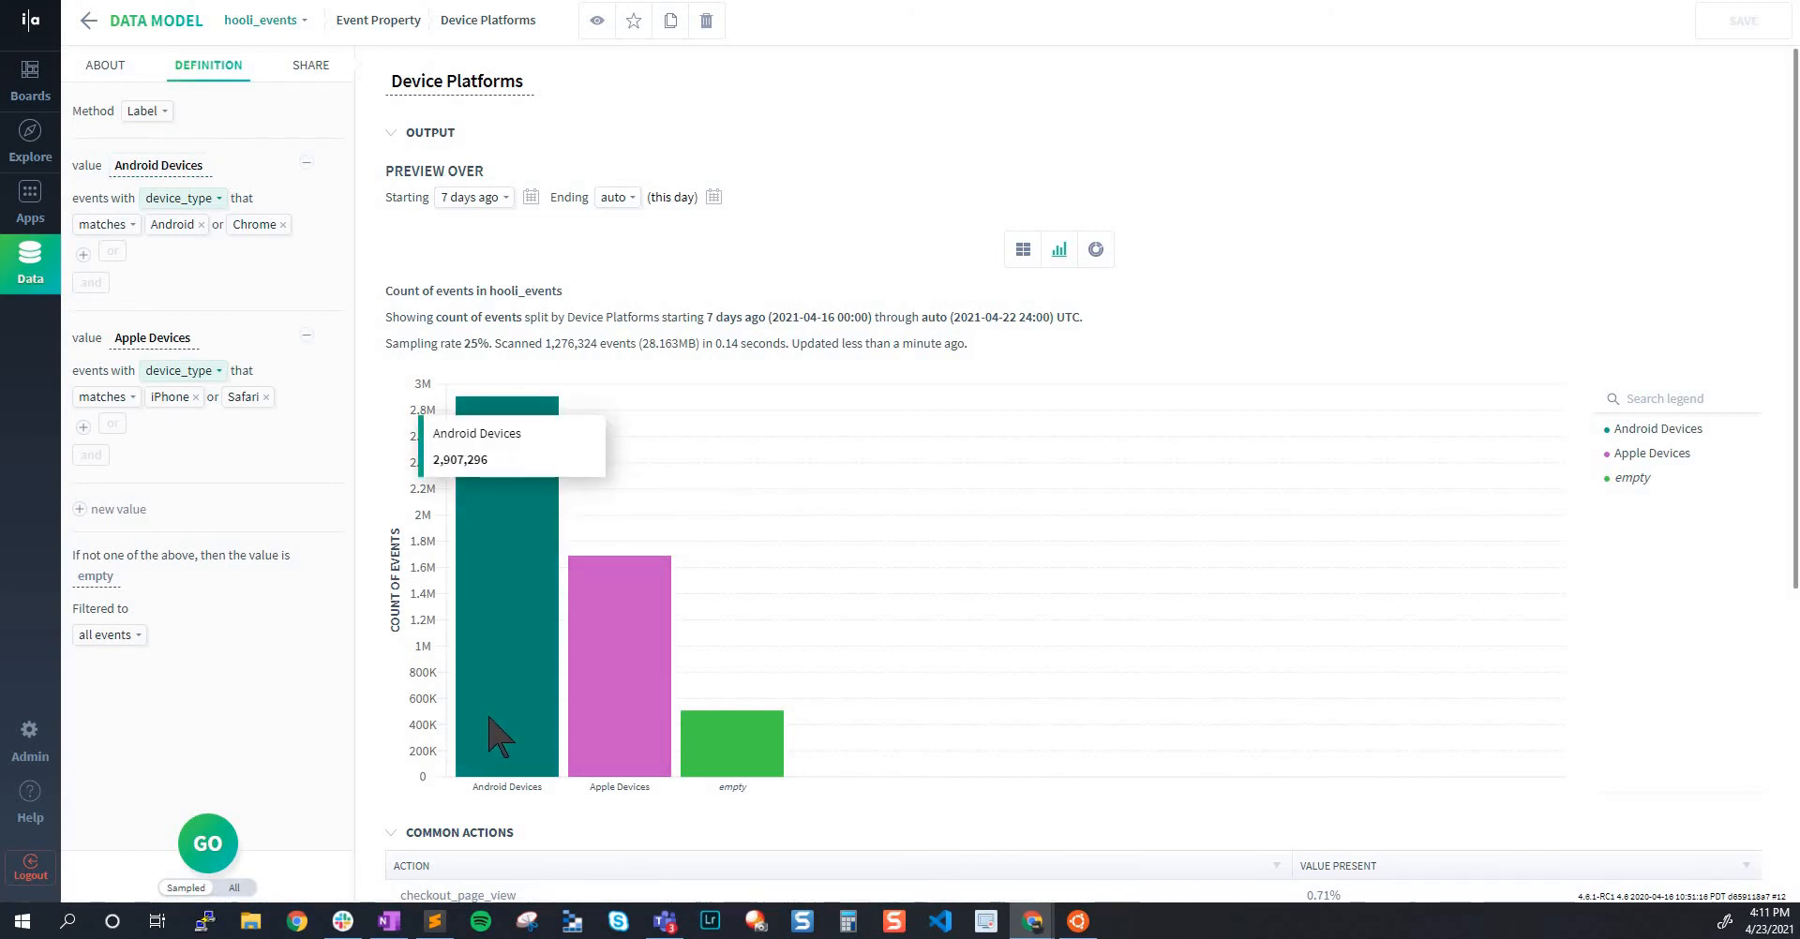
{"action": "key", "text": "ctrl"}
{"action": "mouse_move", "coordinate": [613, 713]}
{"action": "key", "text": "ctrl"}
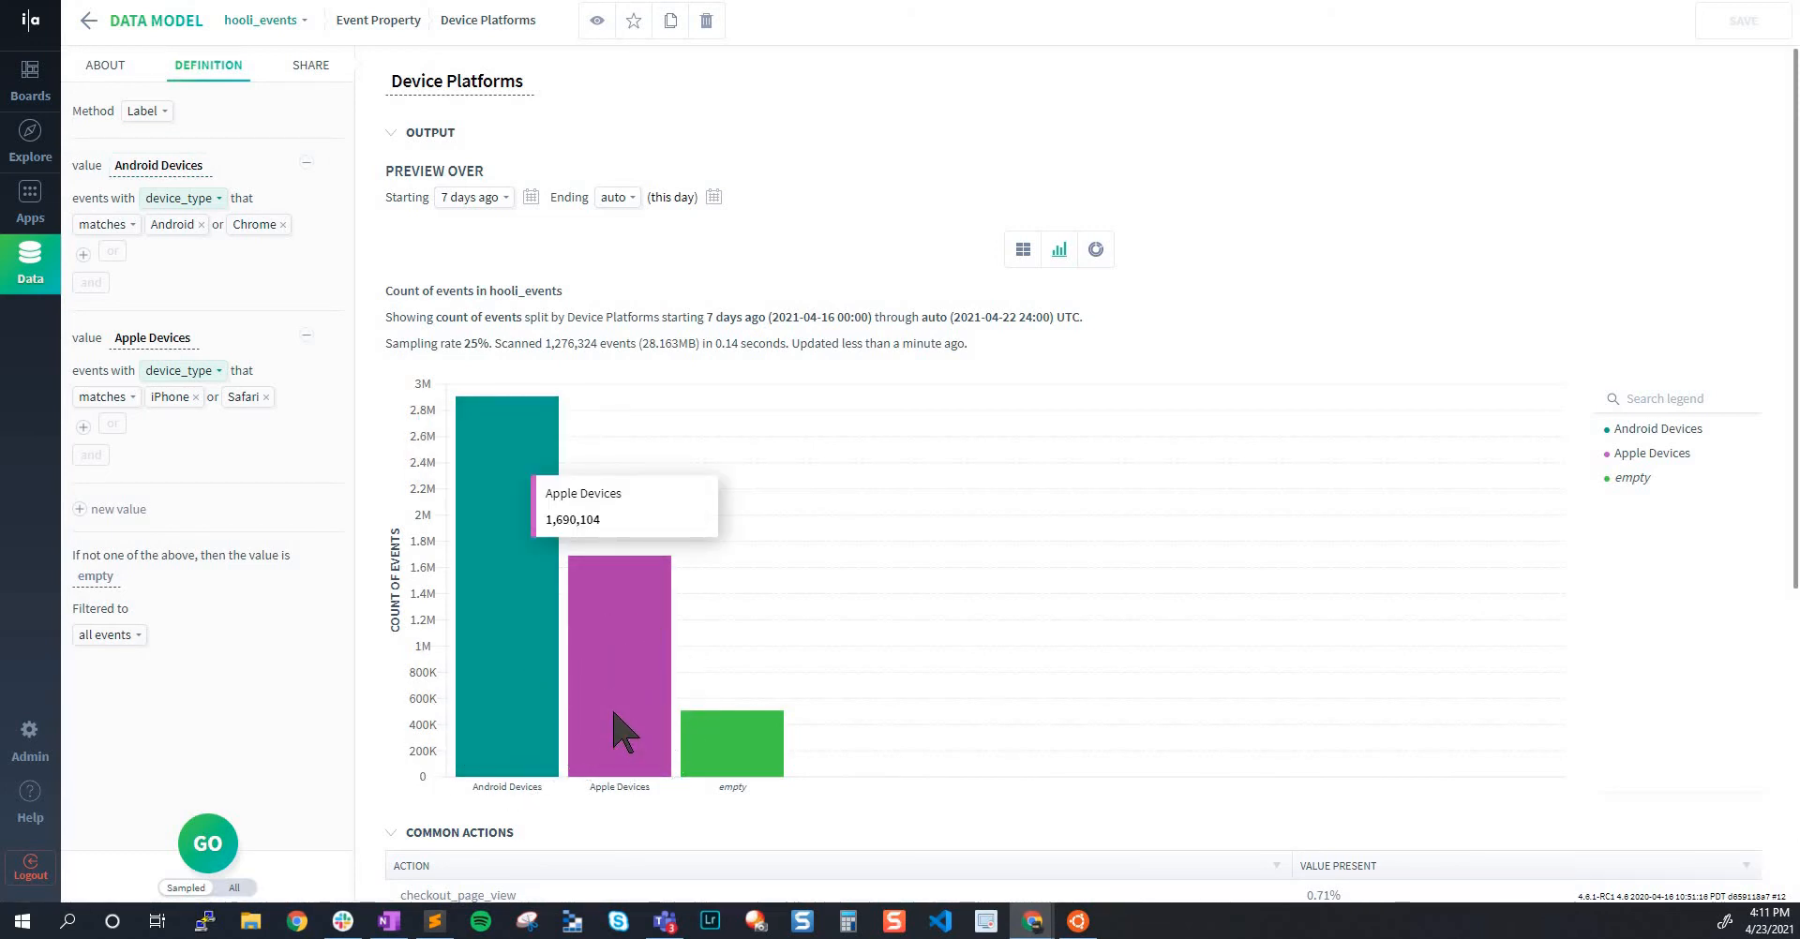
{"action": "mouse_move", "coordinate": [753, 750]}
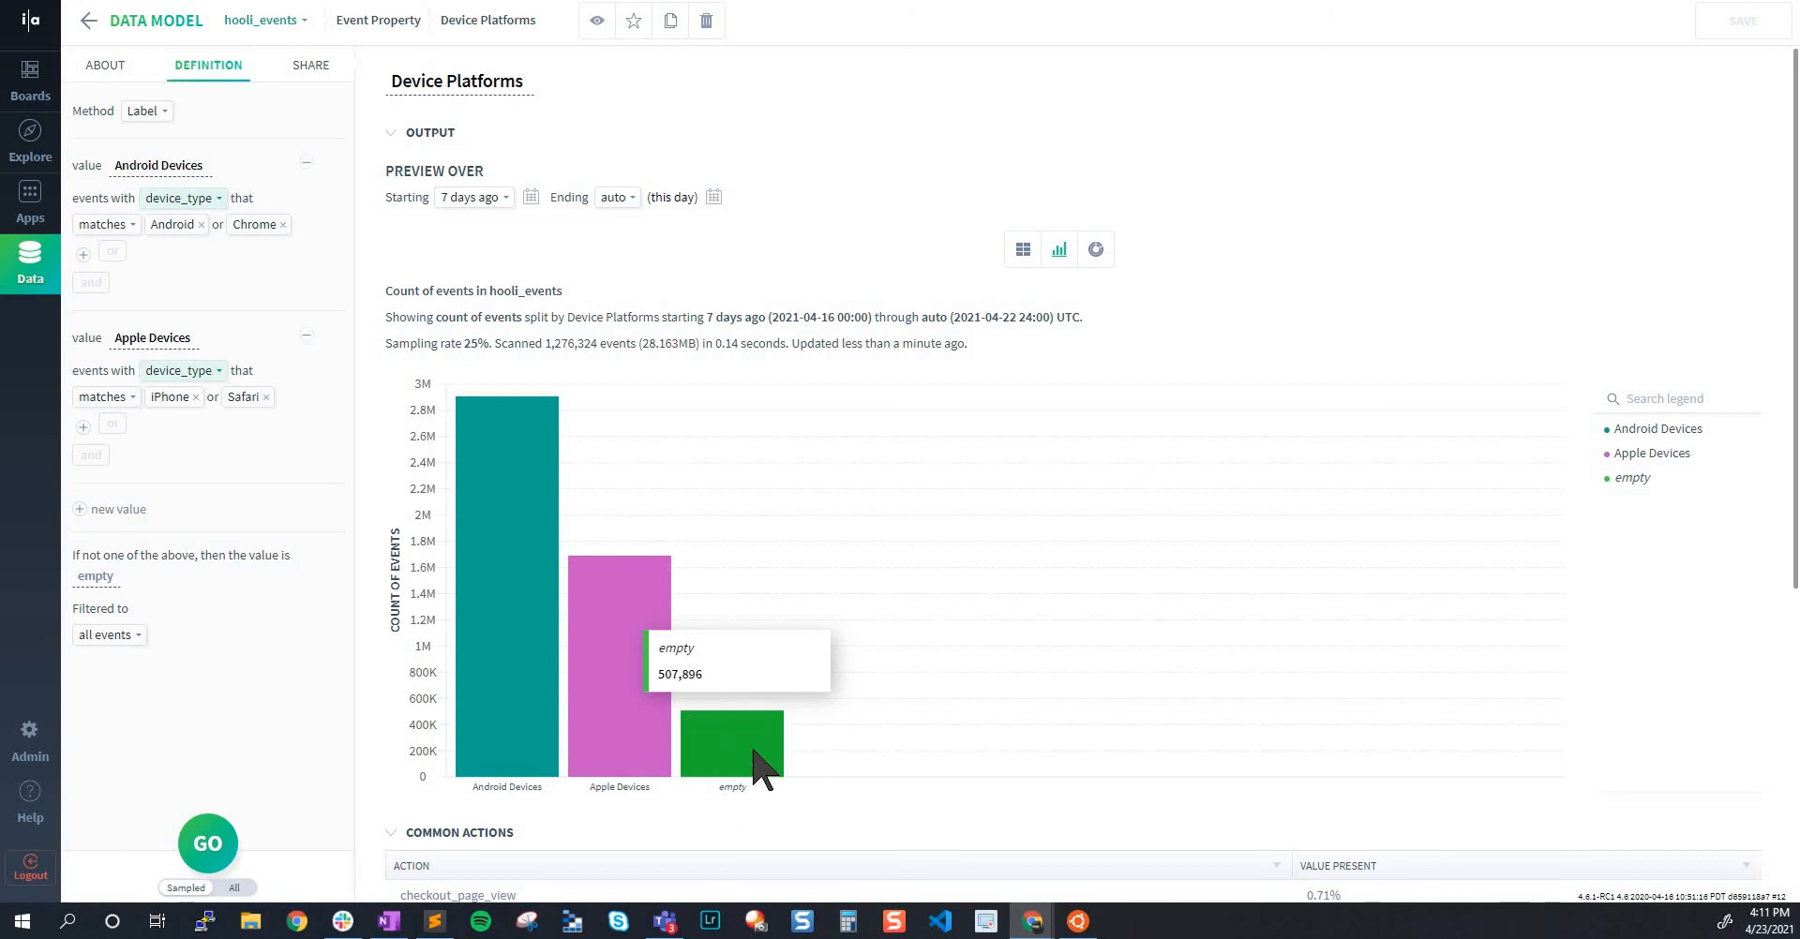
Check the fallback value for unmatched events and the method options in the Device Platforms definition
{"action": "left_click", "coordinate": [89, 577]}
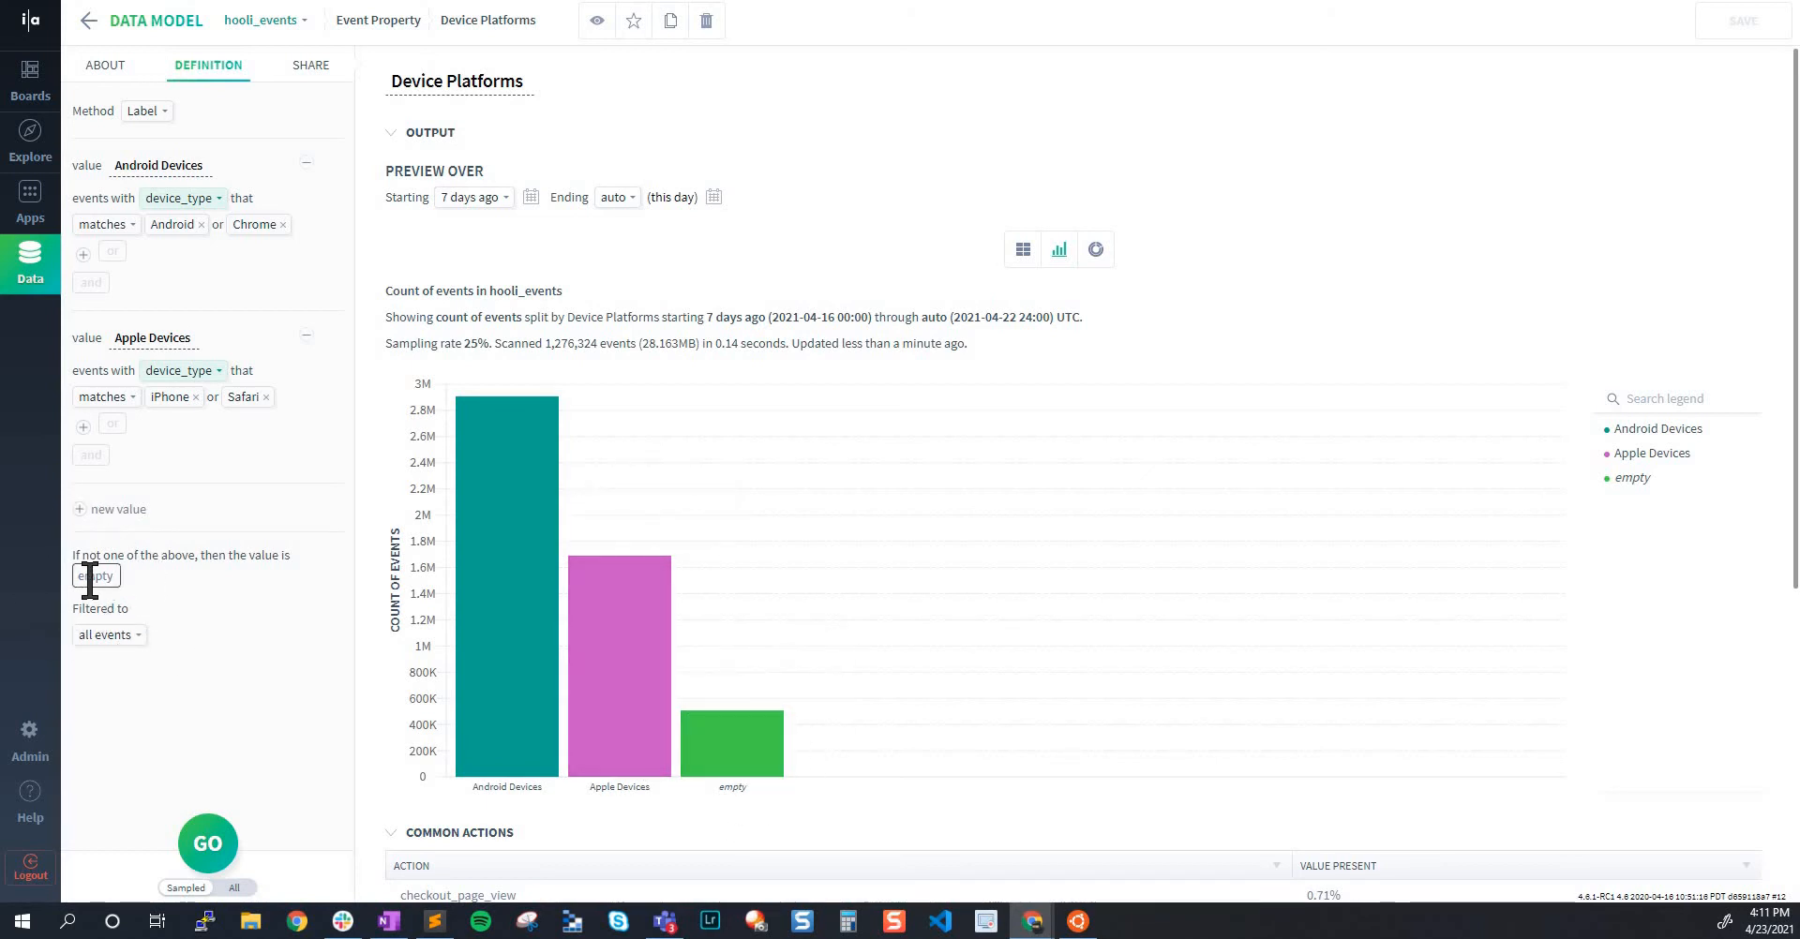
{"action": "left_click", "coordinate": [149, 111]}
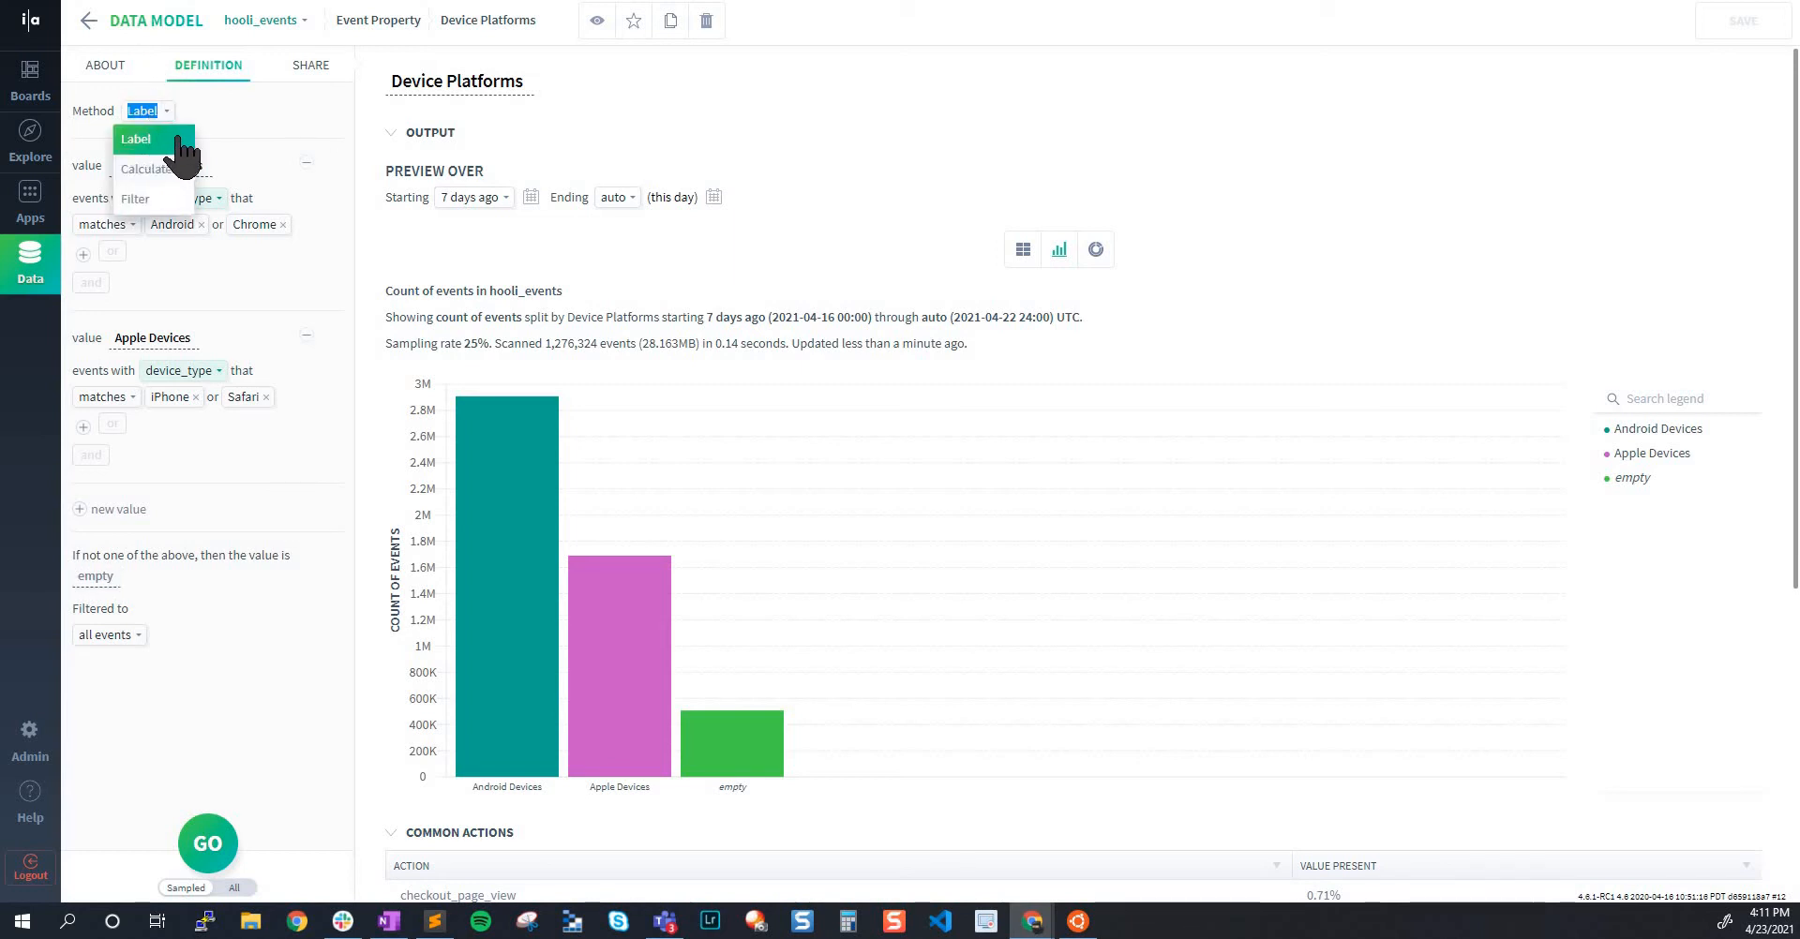
{"action": "left_click", "coordinate": [876, 117]}
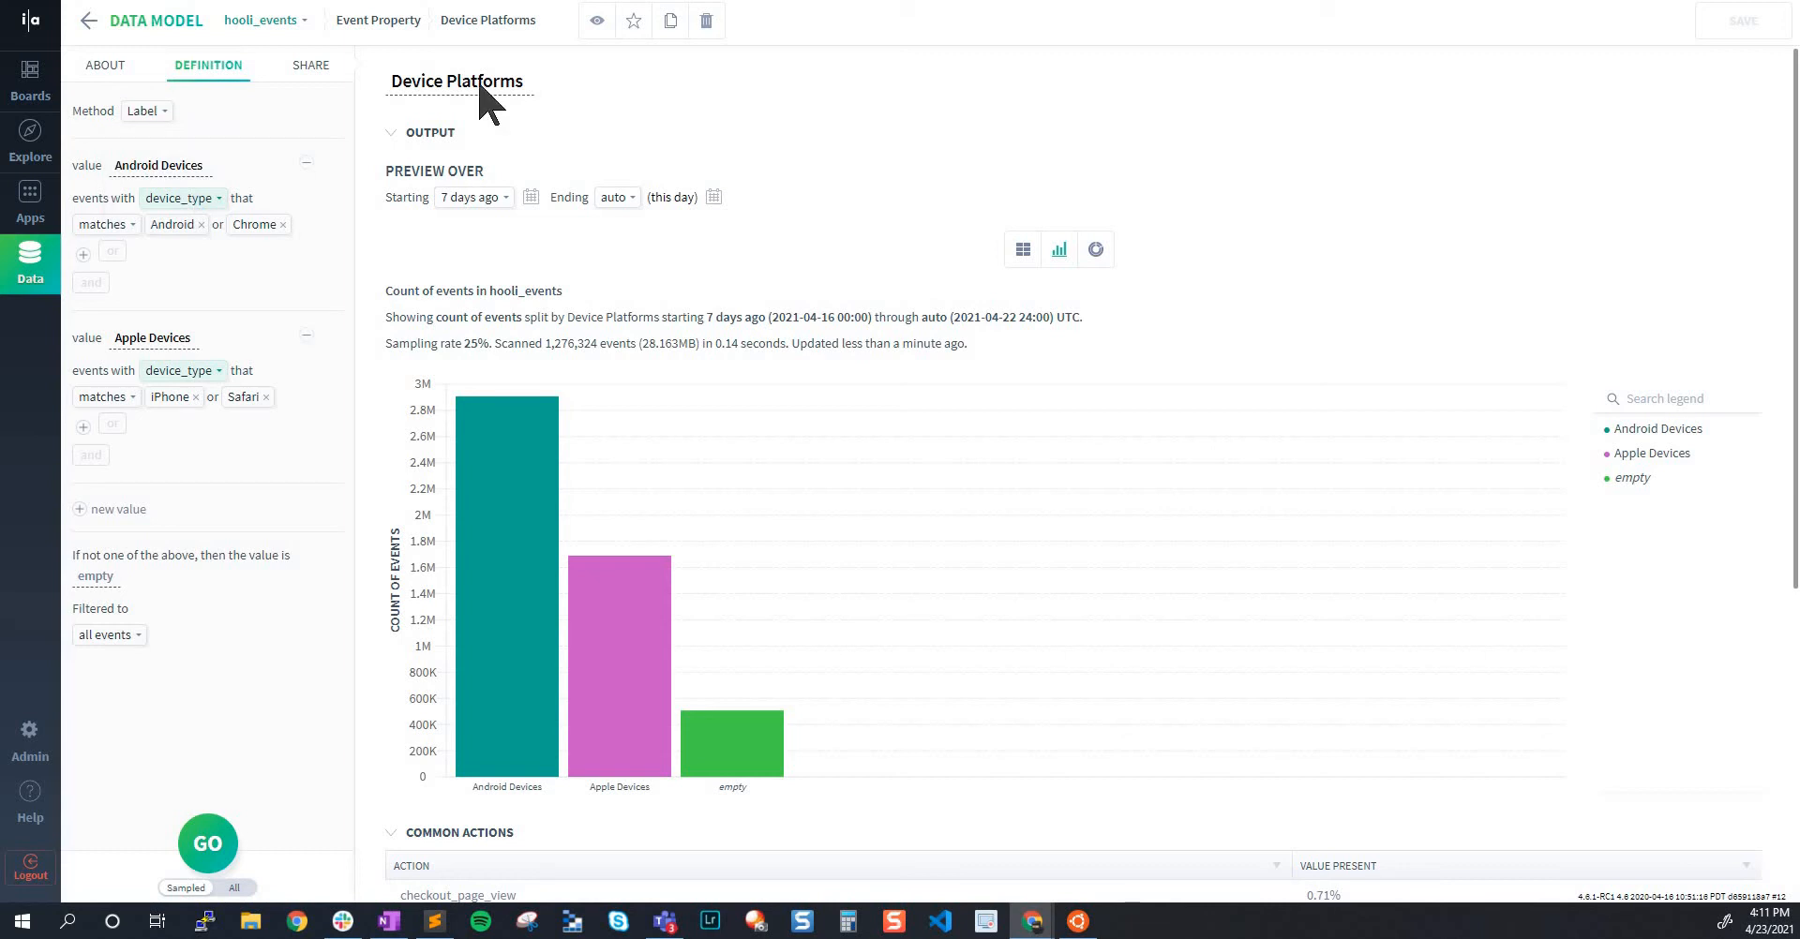
Check the Filter option among the Device Platforms methods, and bring up the Male Searchers From US & Can property
{"action": "left_click", "coordinate": [157, 112]}
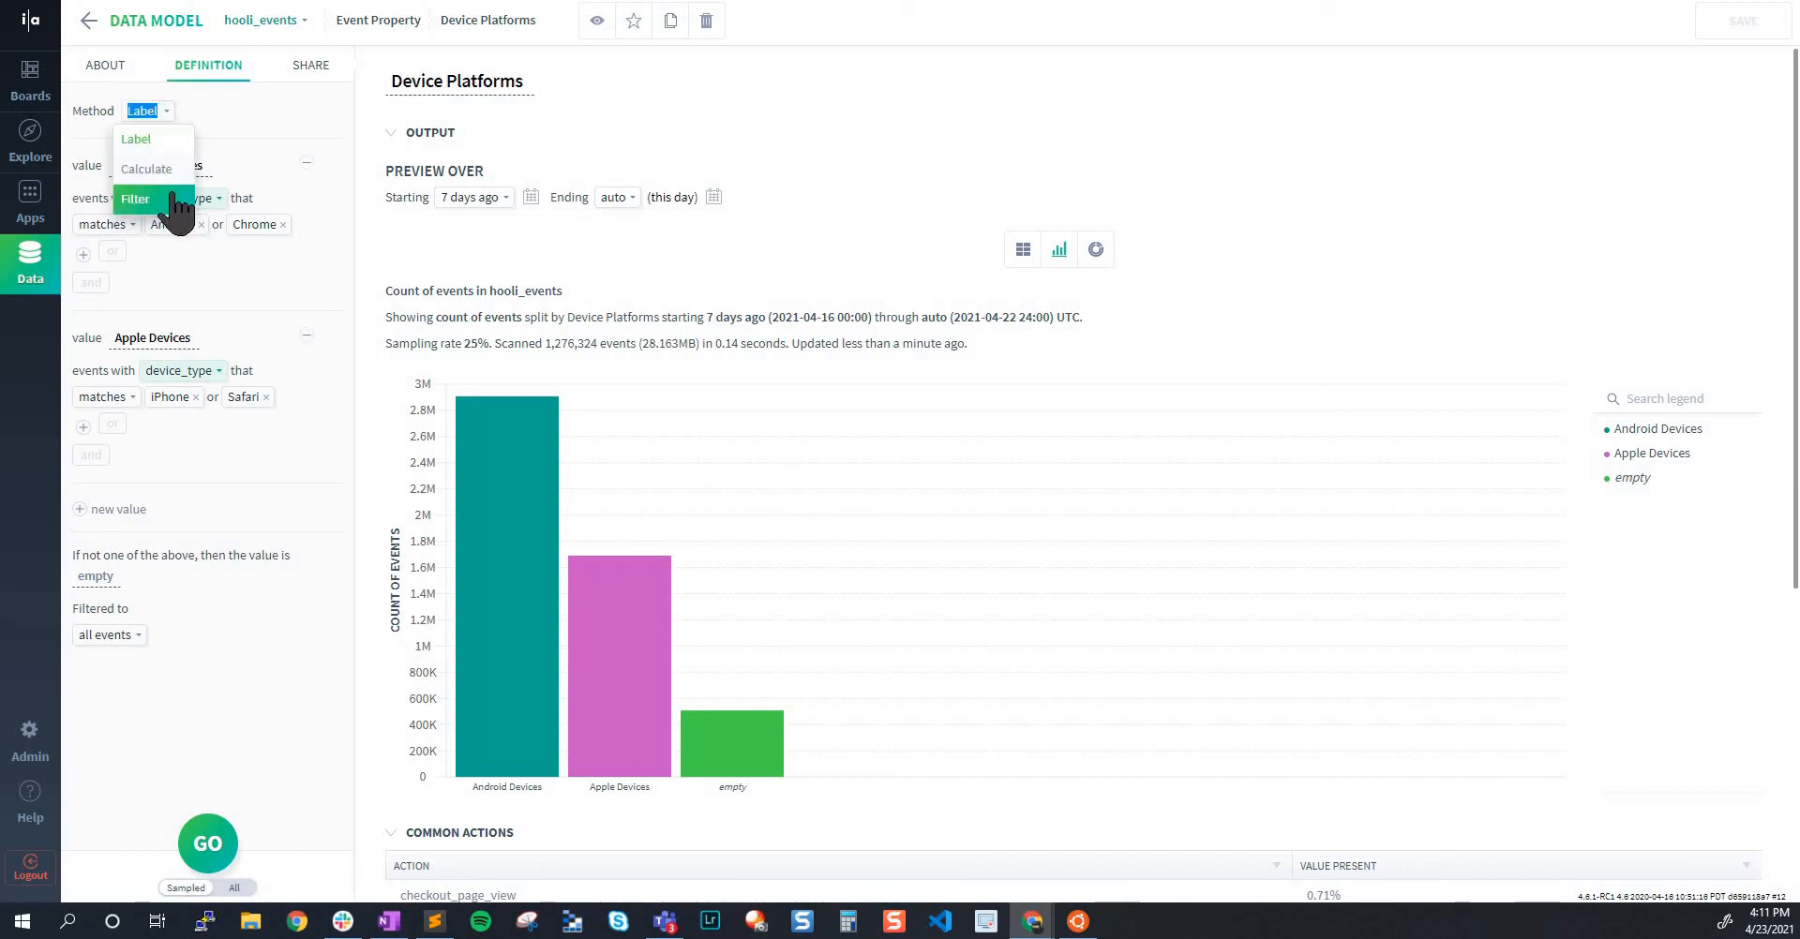
{"action": "left_click", "coordinate": [1015, 143]}
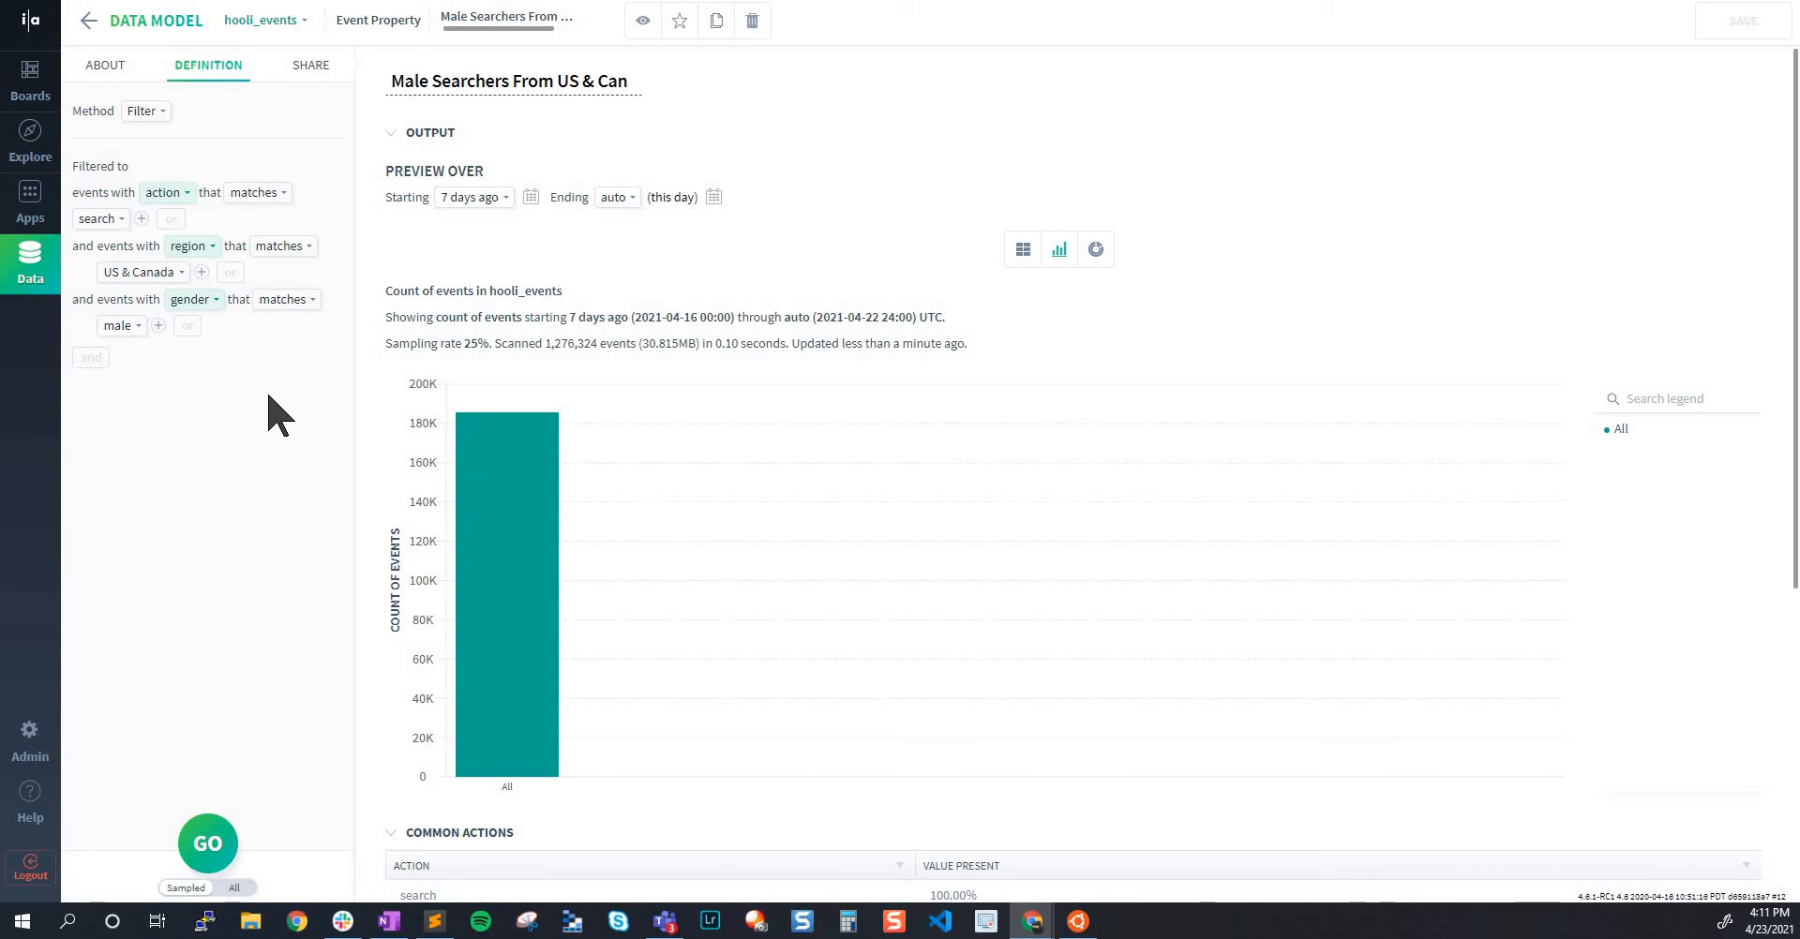
{"action": "left_click", "coordinate": [514, 81]}
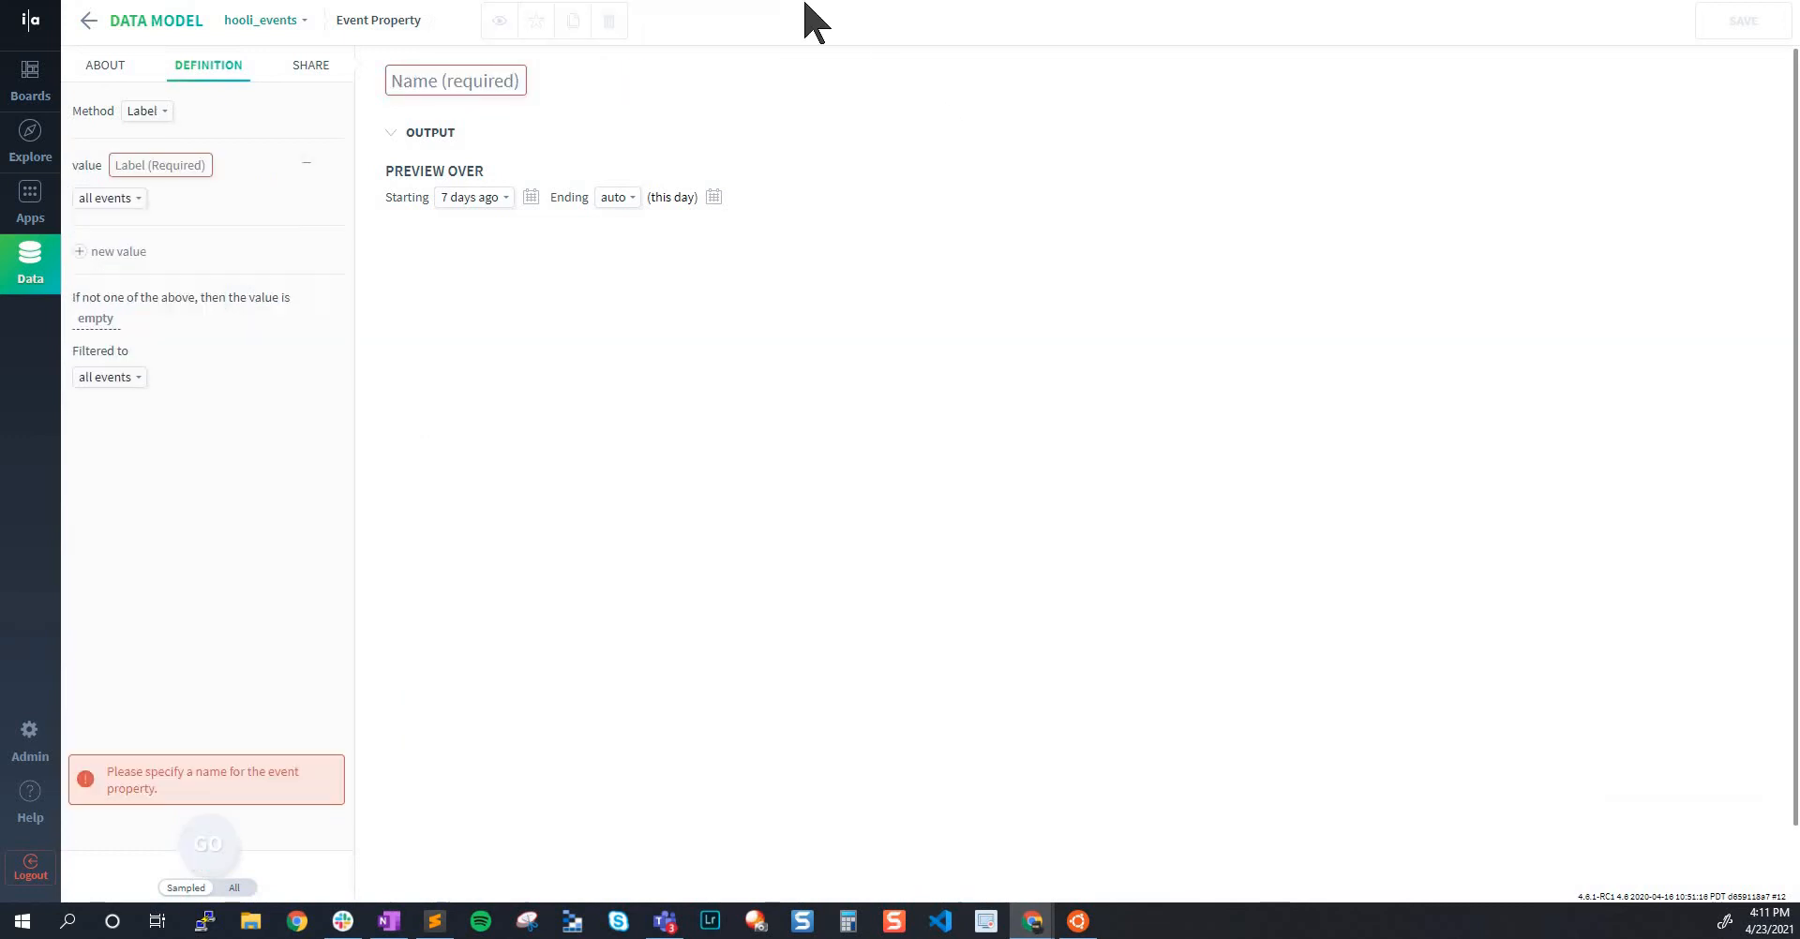
Leave the blank event property and examine the Filter method and the action, region and gender conditions of Male Searchers From US & Can
{"action": "left_click", "coordinate": [89, 20]}
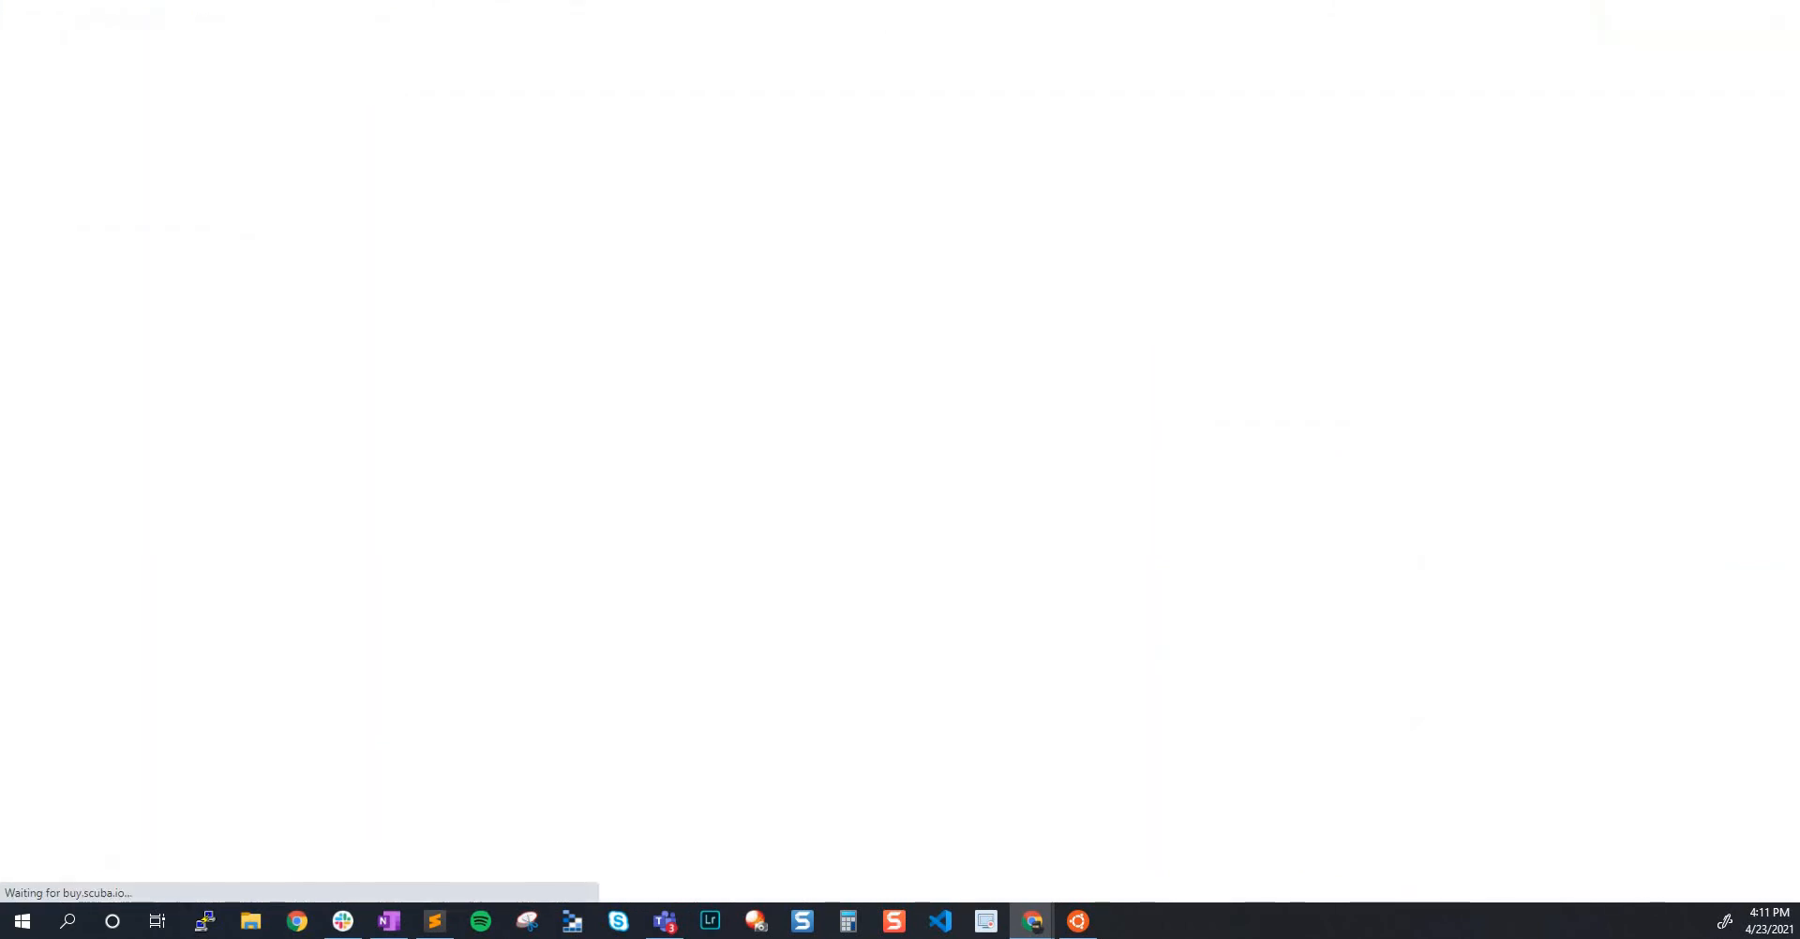
{"action": "left_click", "coordinate": [494, 81]}
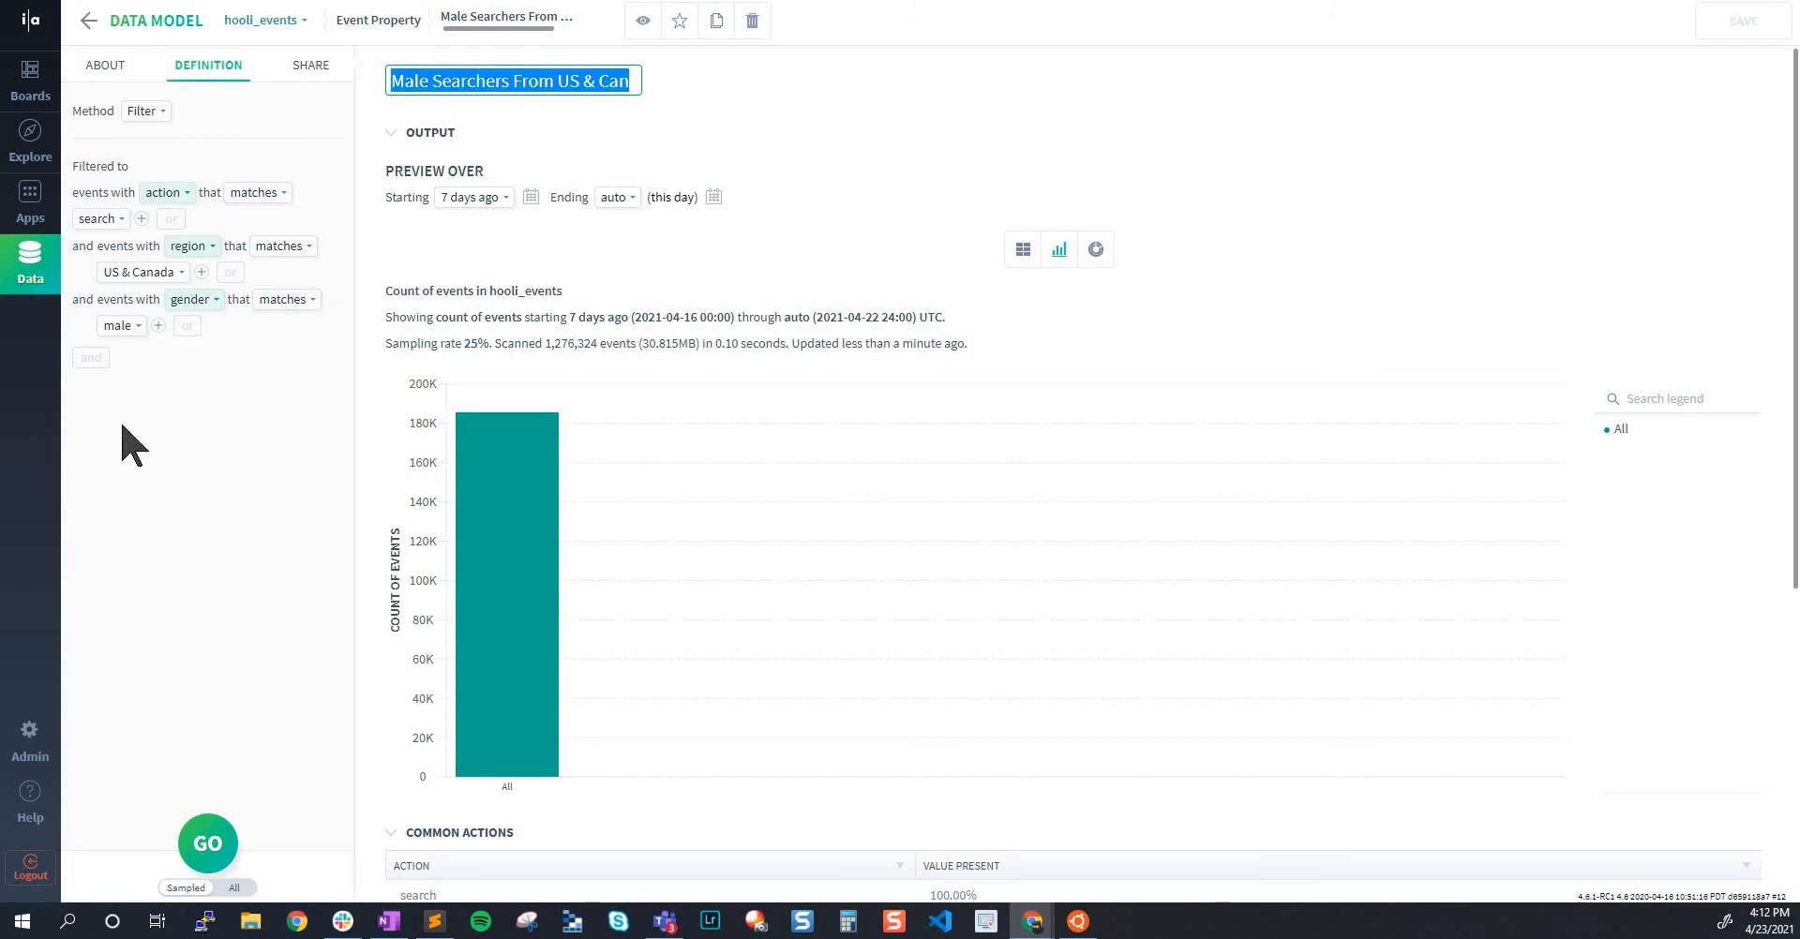
{"action": "left_click", "coordinate": [165, 123]}
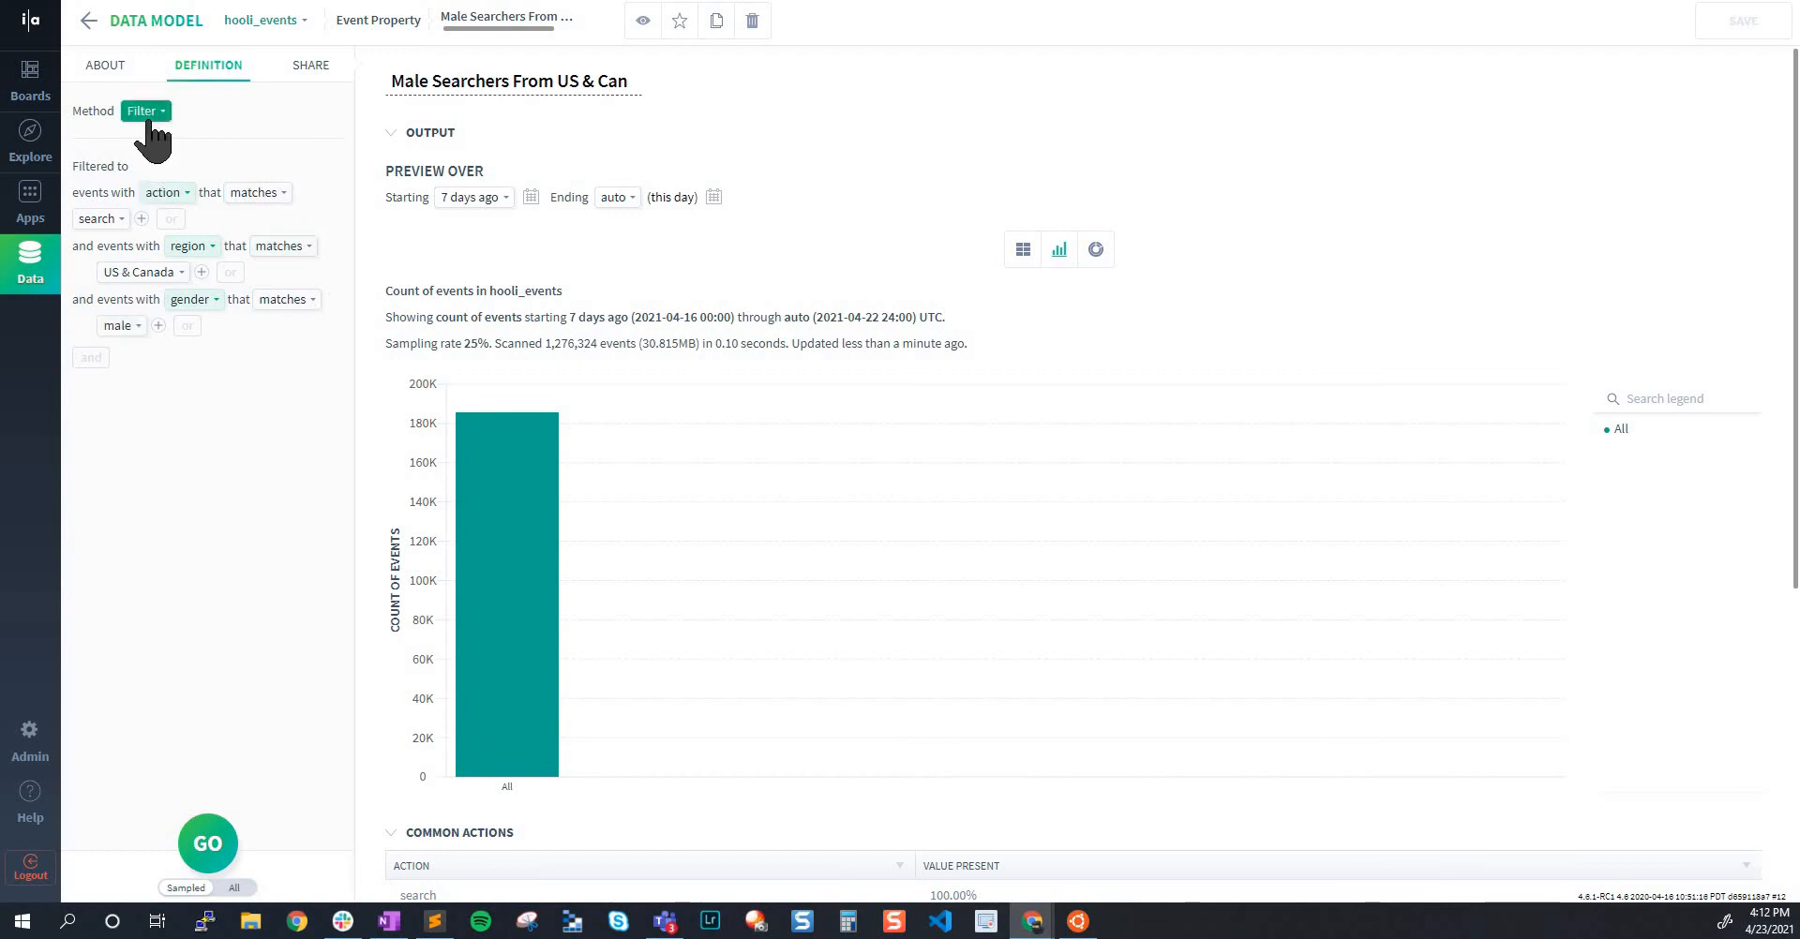
{"action": "left_click", "coordinate": [491, 82]}
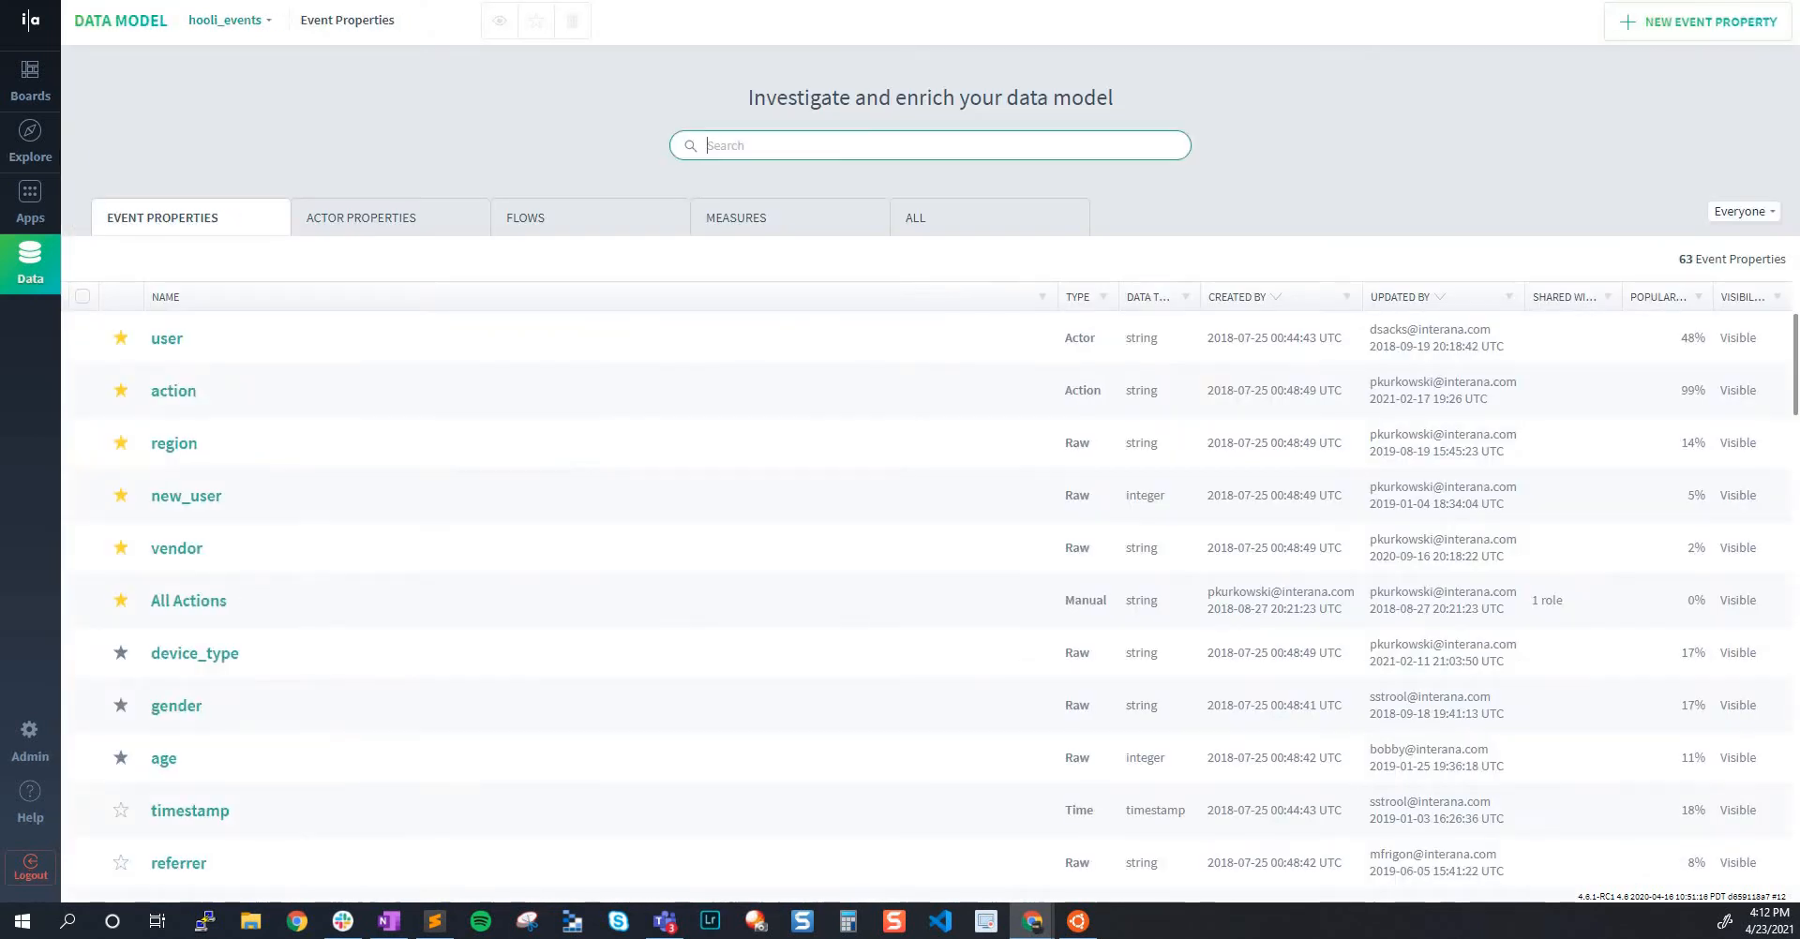
Search the event properties for "male", view the definition of Male Searchers From US & Can, and return to the property list
{"action": "left_click", "coordinate": [867, 146]}
{"action": "type", "text": "male"}
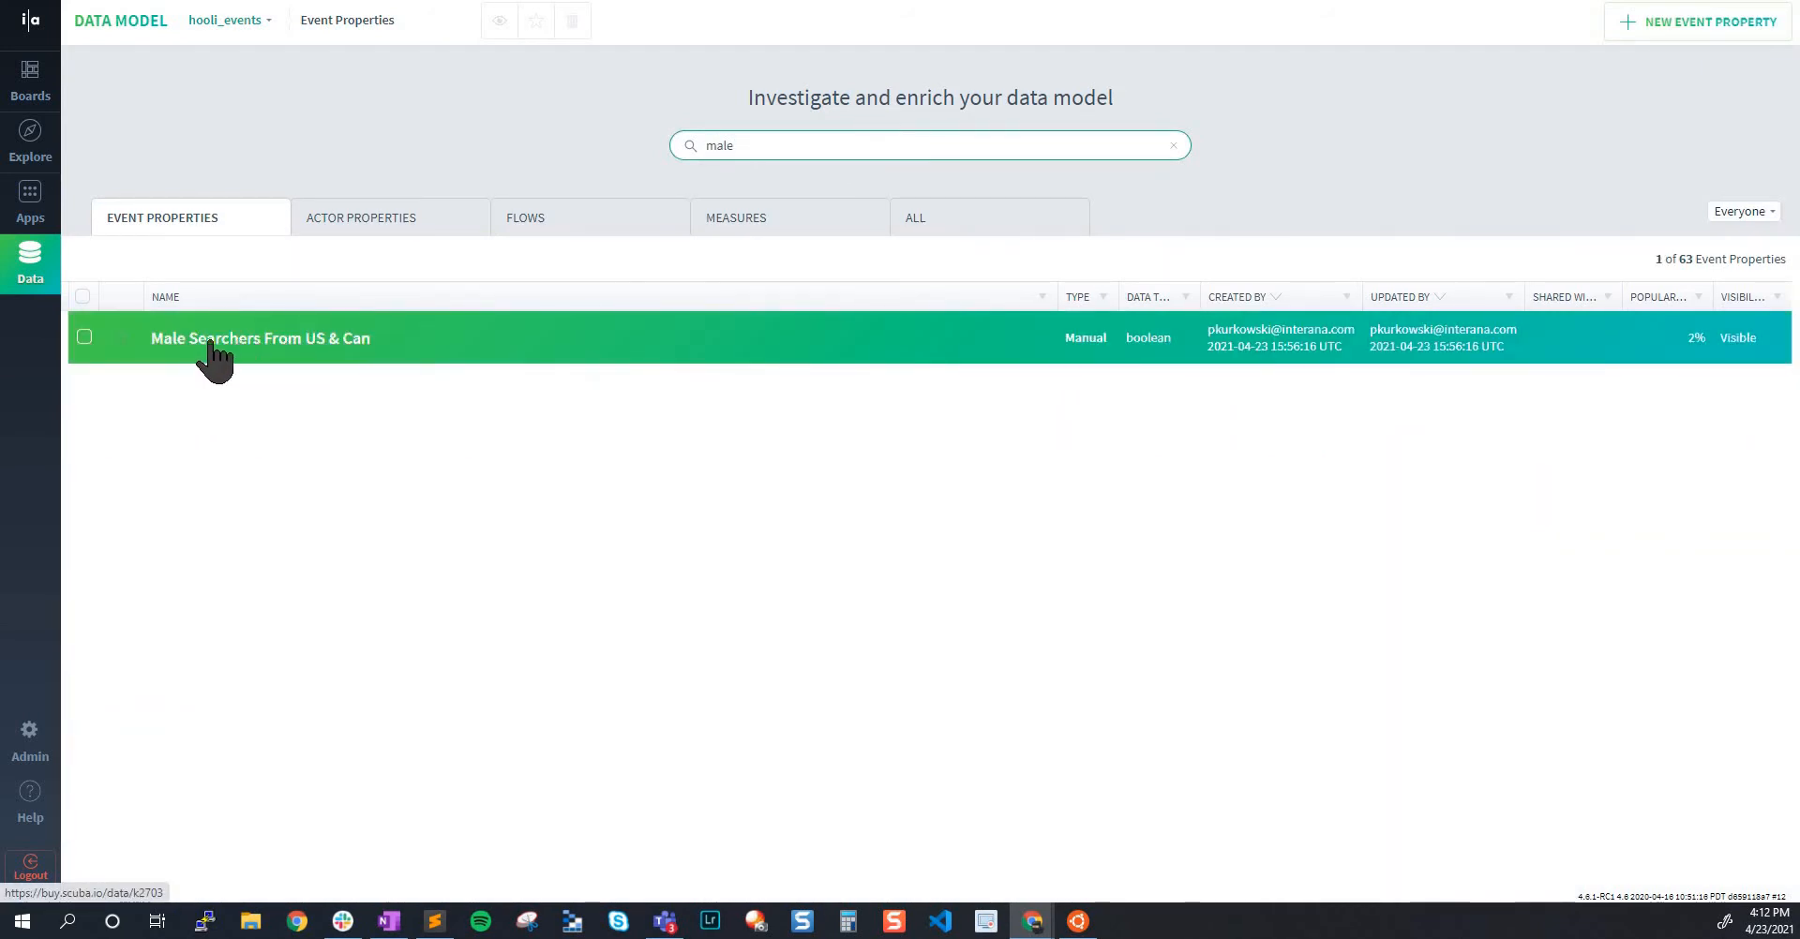
{"action": "left_click", "coordinate": [279, 340]}
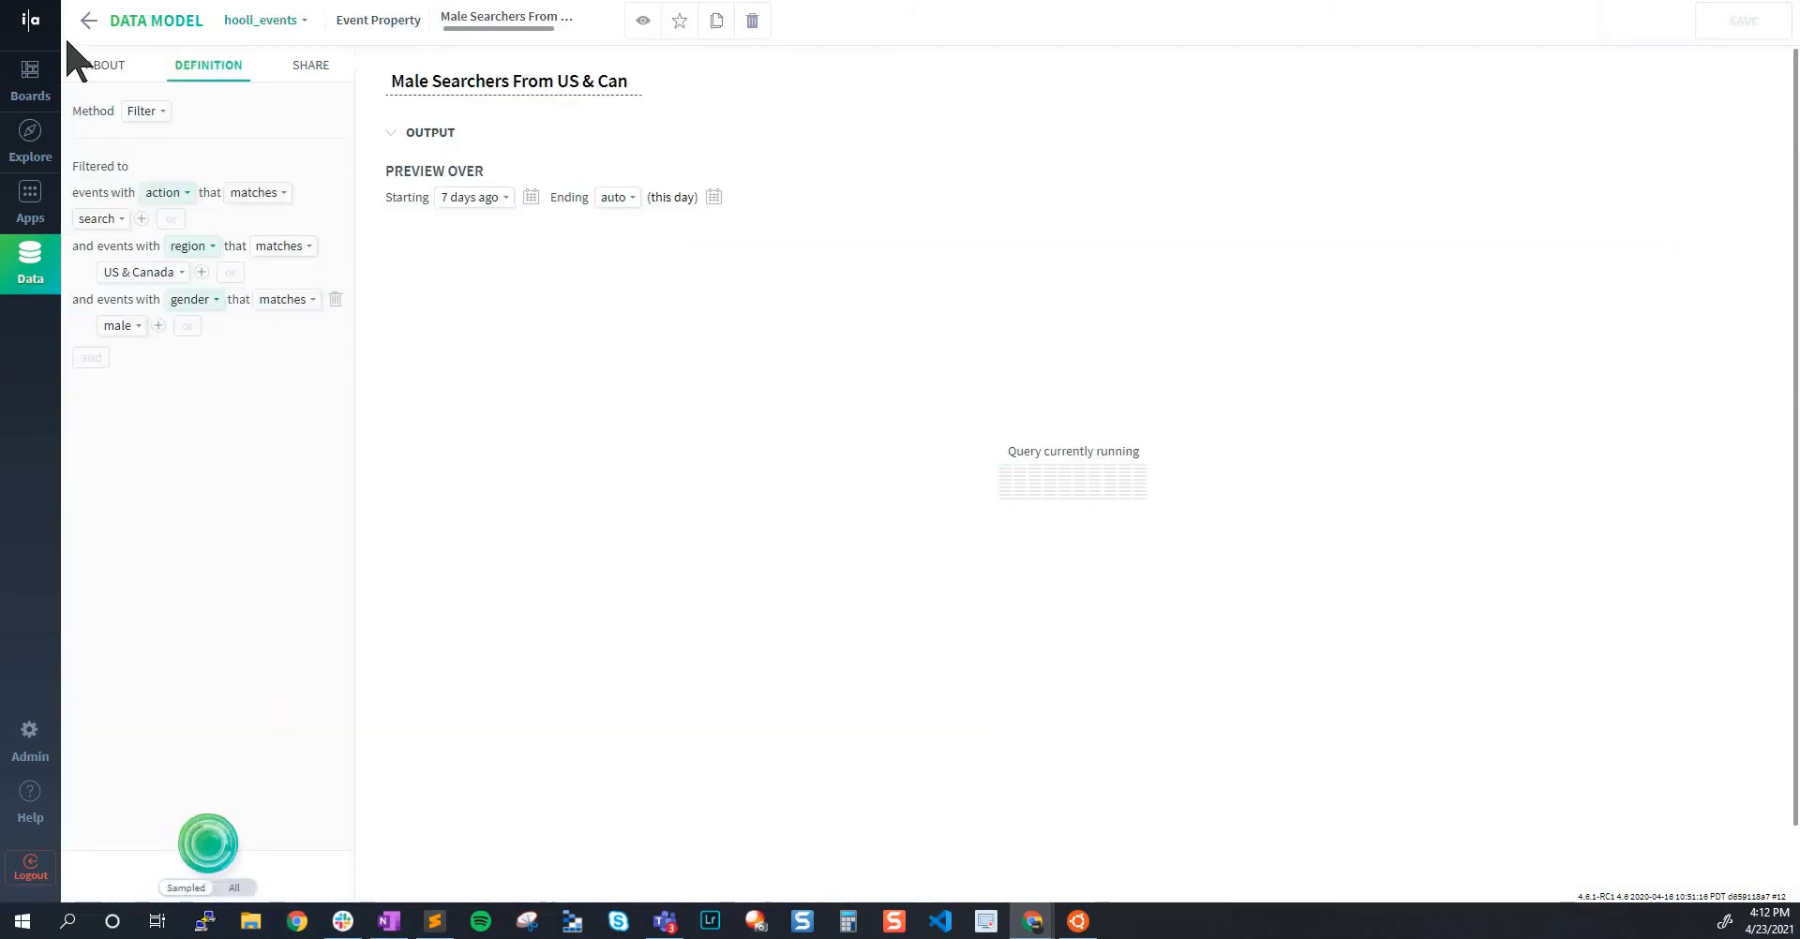
{"action": "left_click", "coordinate": [88, 20]}
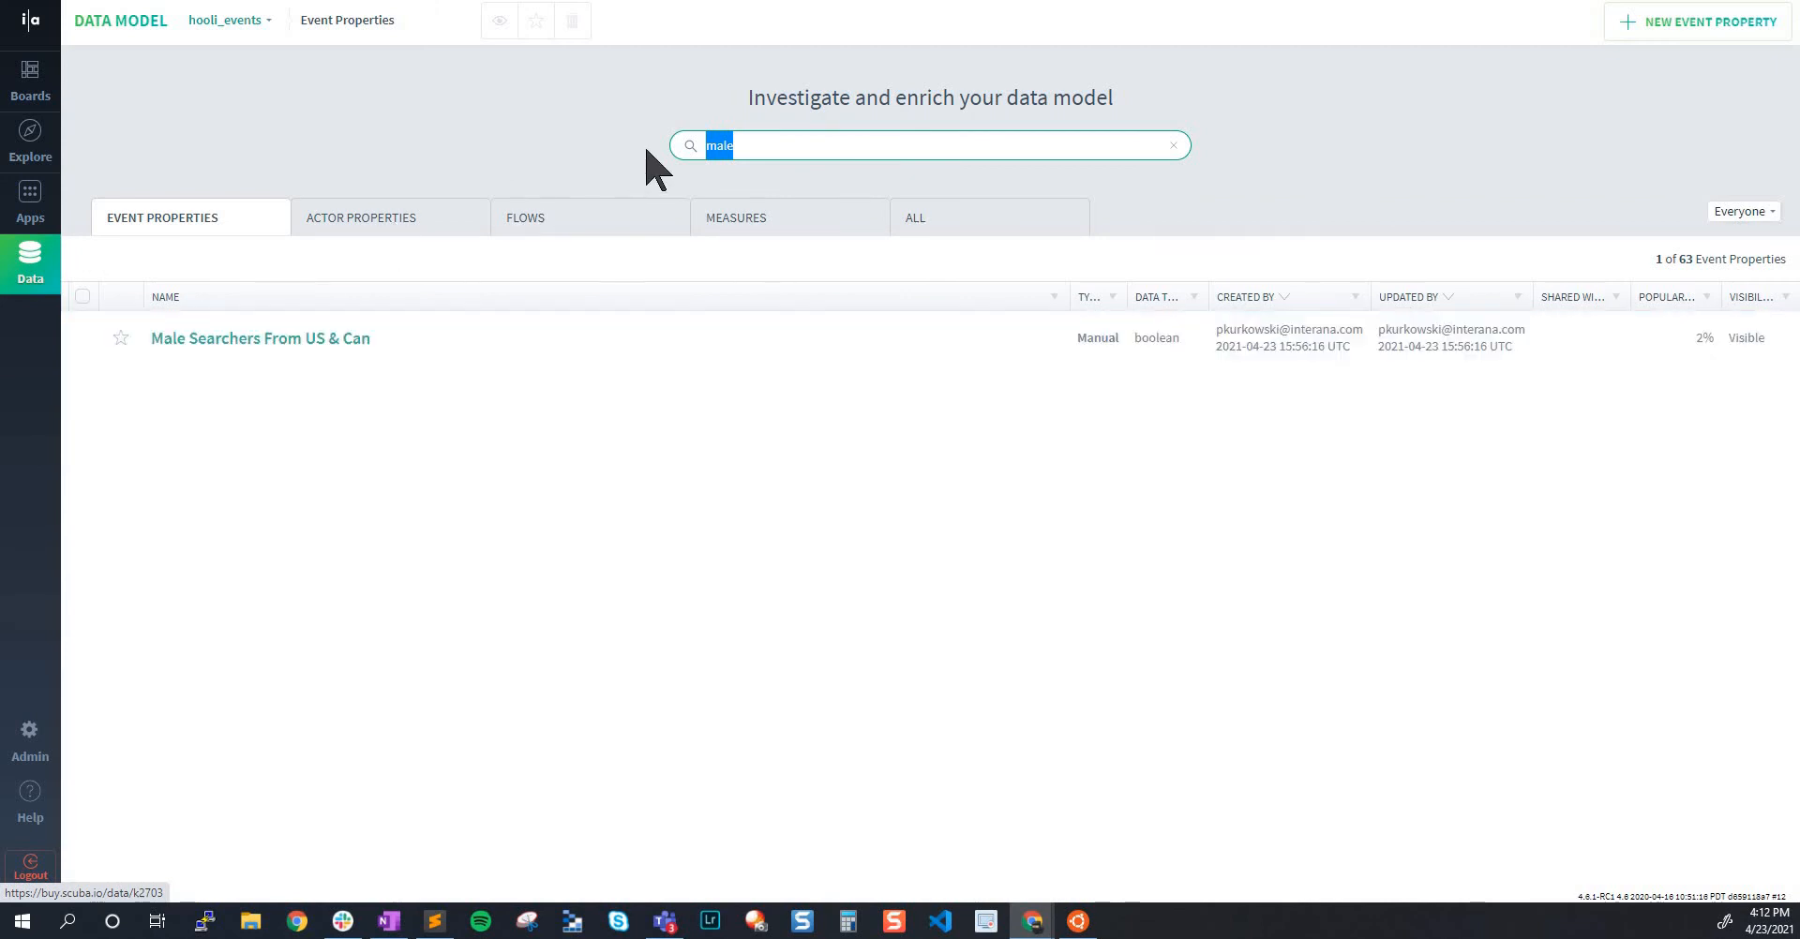
Examine the name and the Calculate method of the _day_number_ event property
{"action": "left_click", "coordinate": [705, 118]}
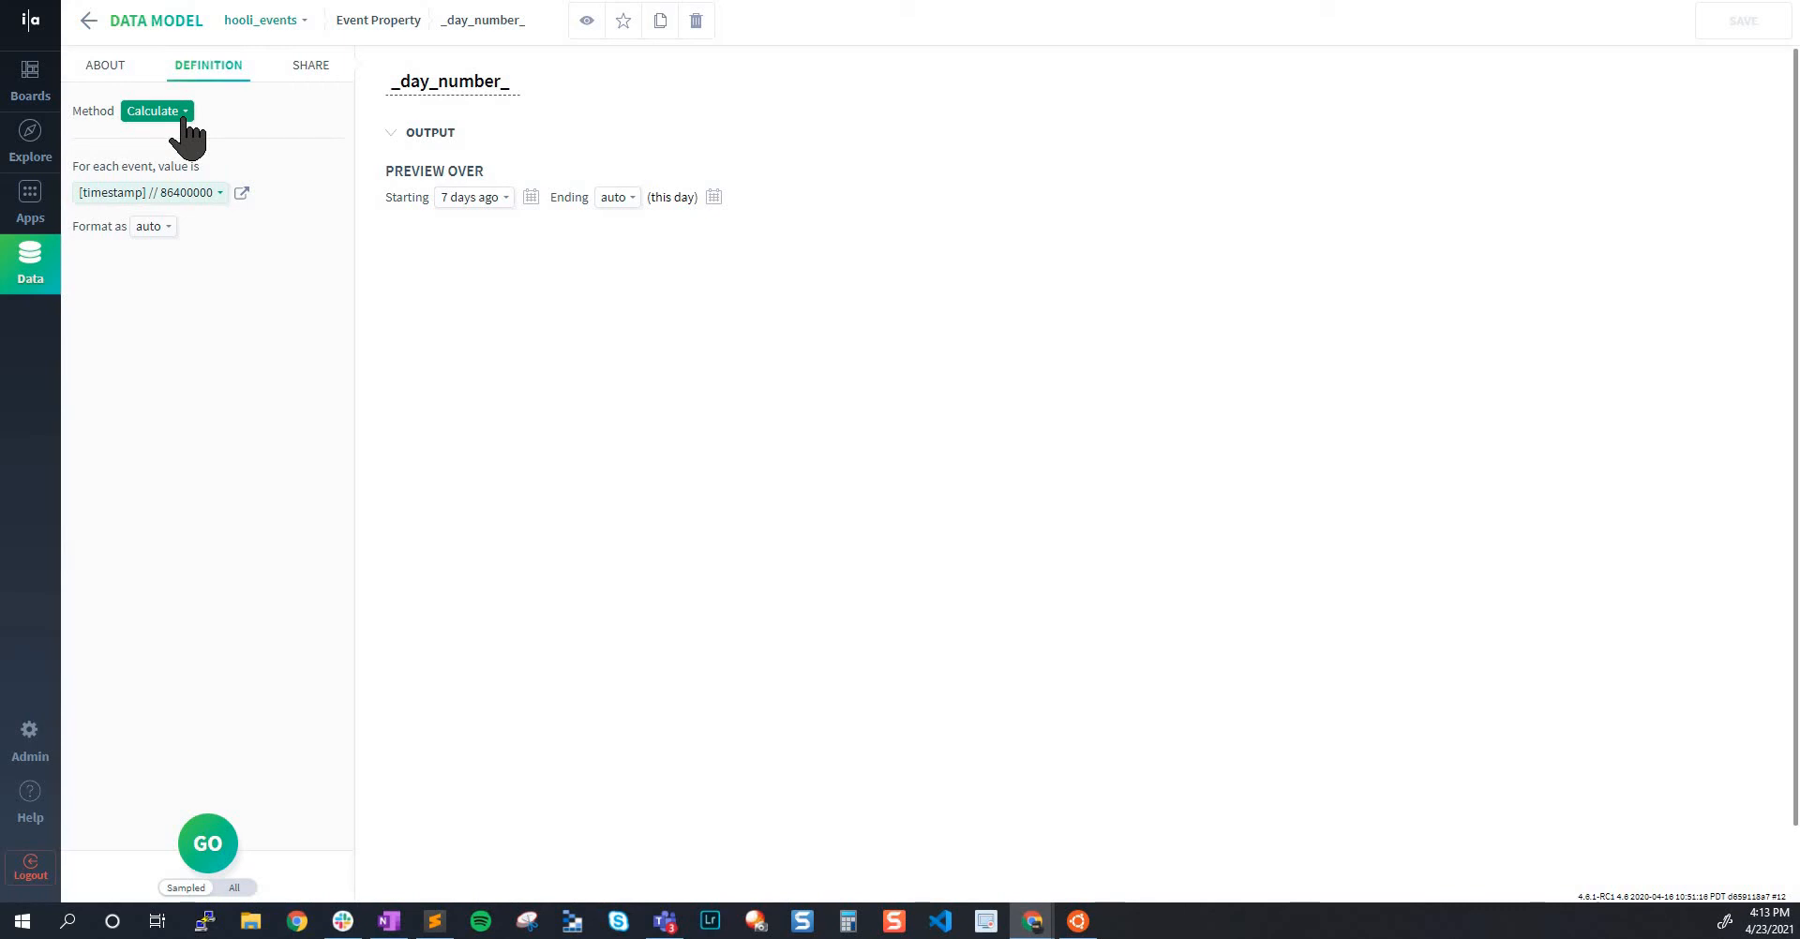
{"action": "left_click", "coordinate": [382, 23]}
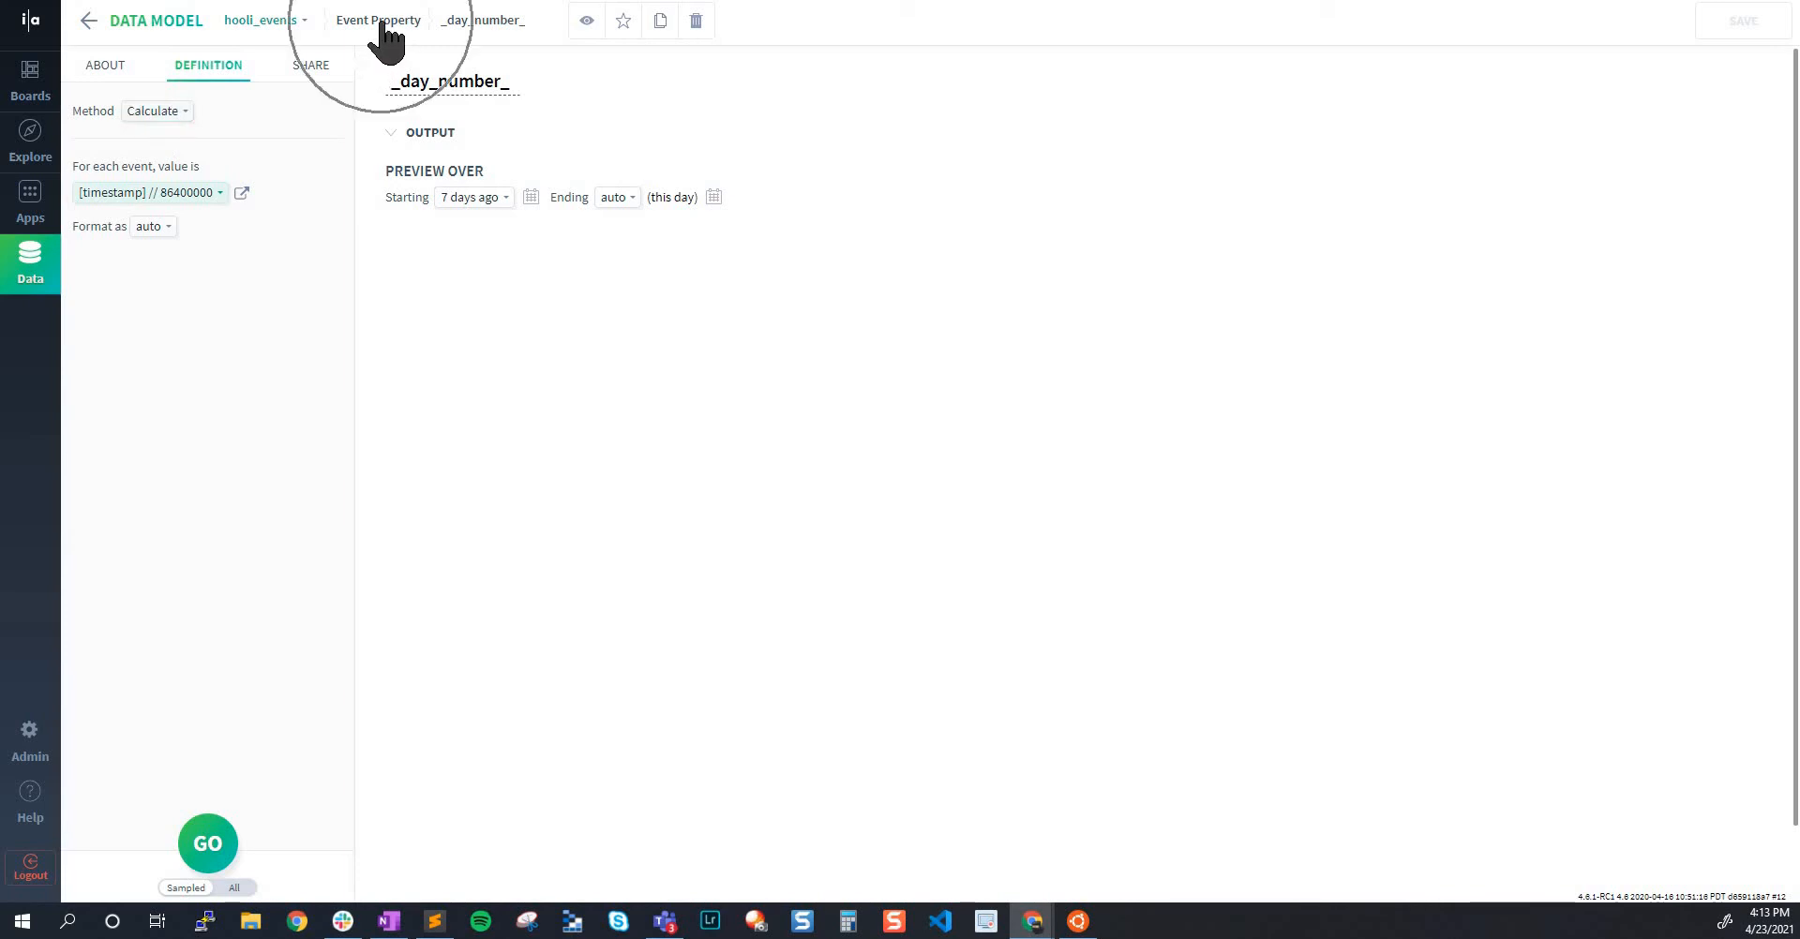
{"action": "left_click", "coordinate": [169, 111]}
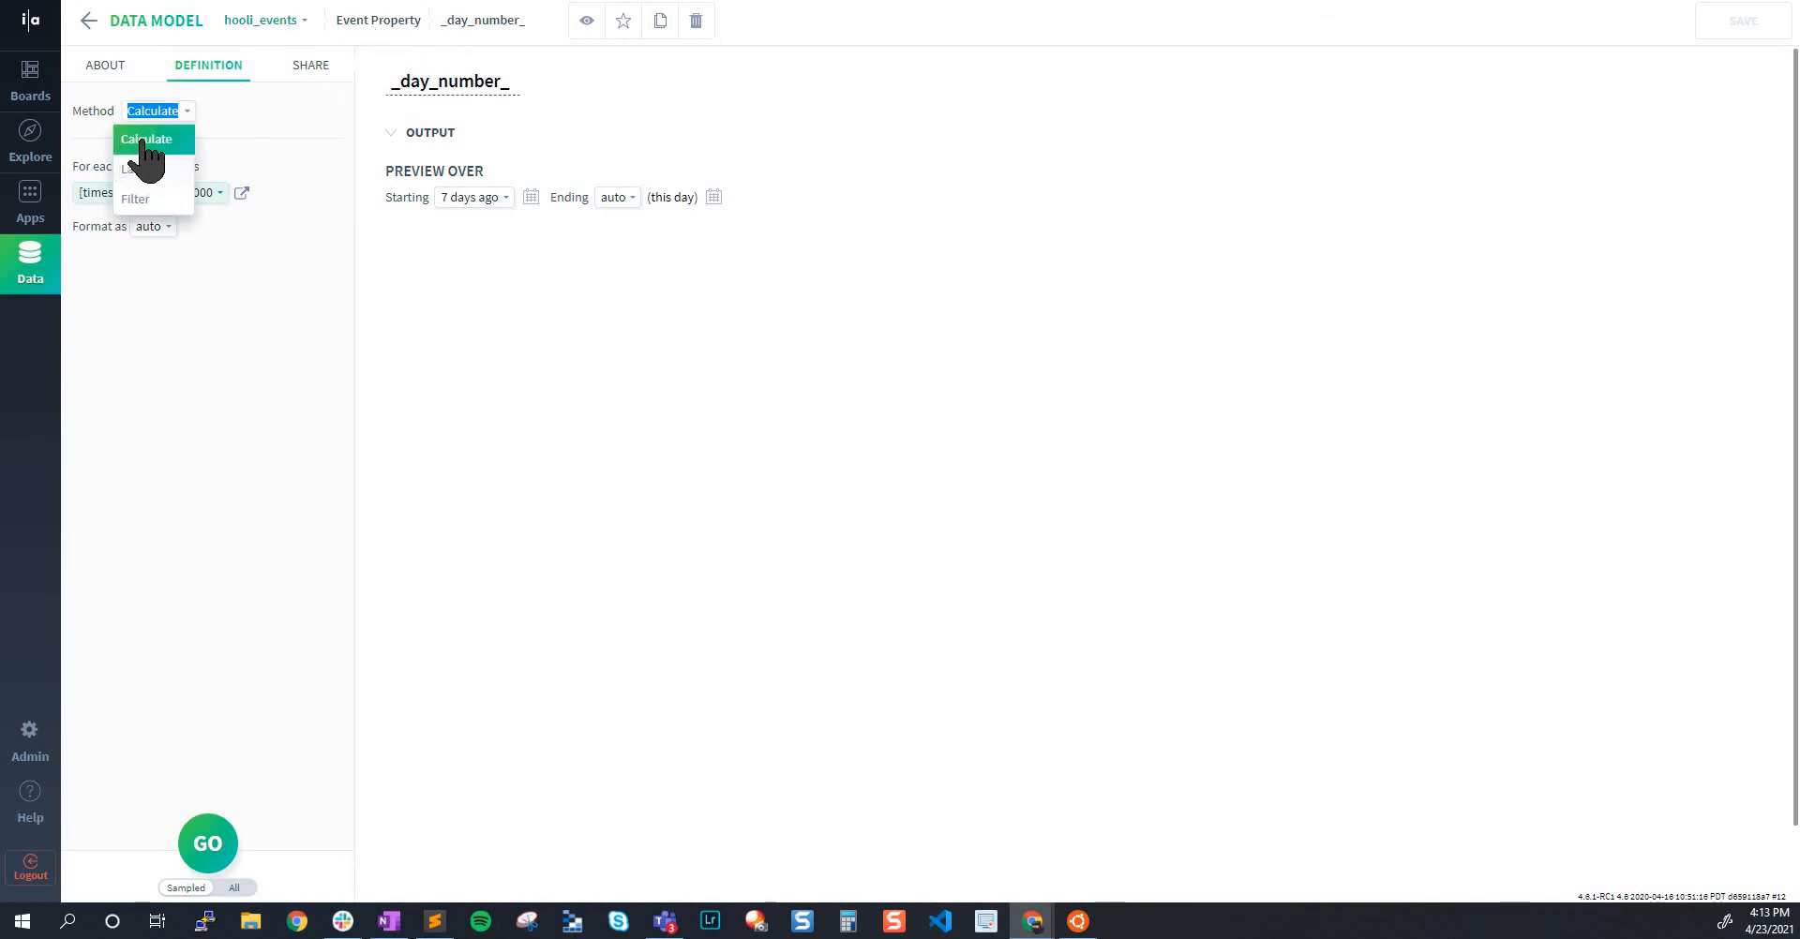
{"action": "left_click", "coordinate": [193, 439]}
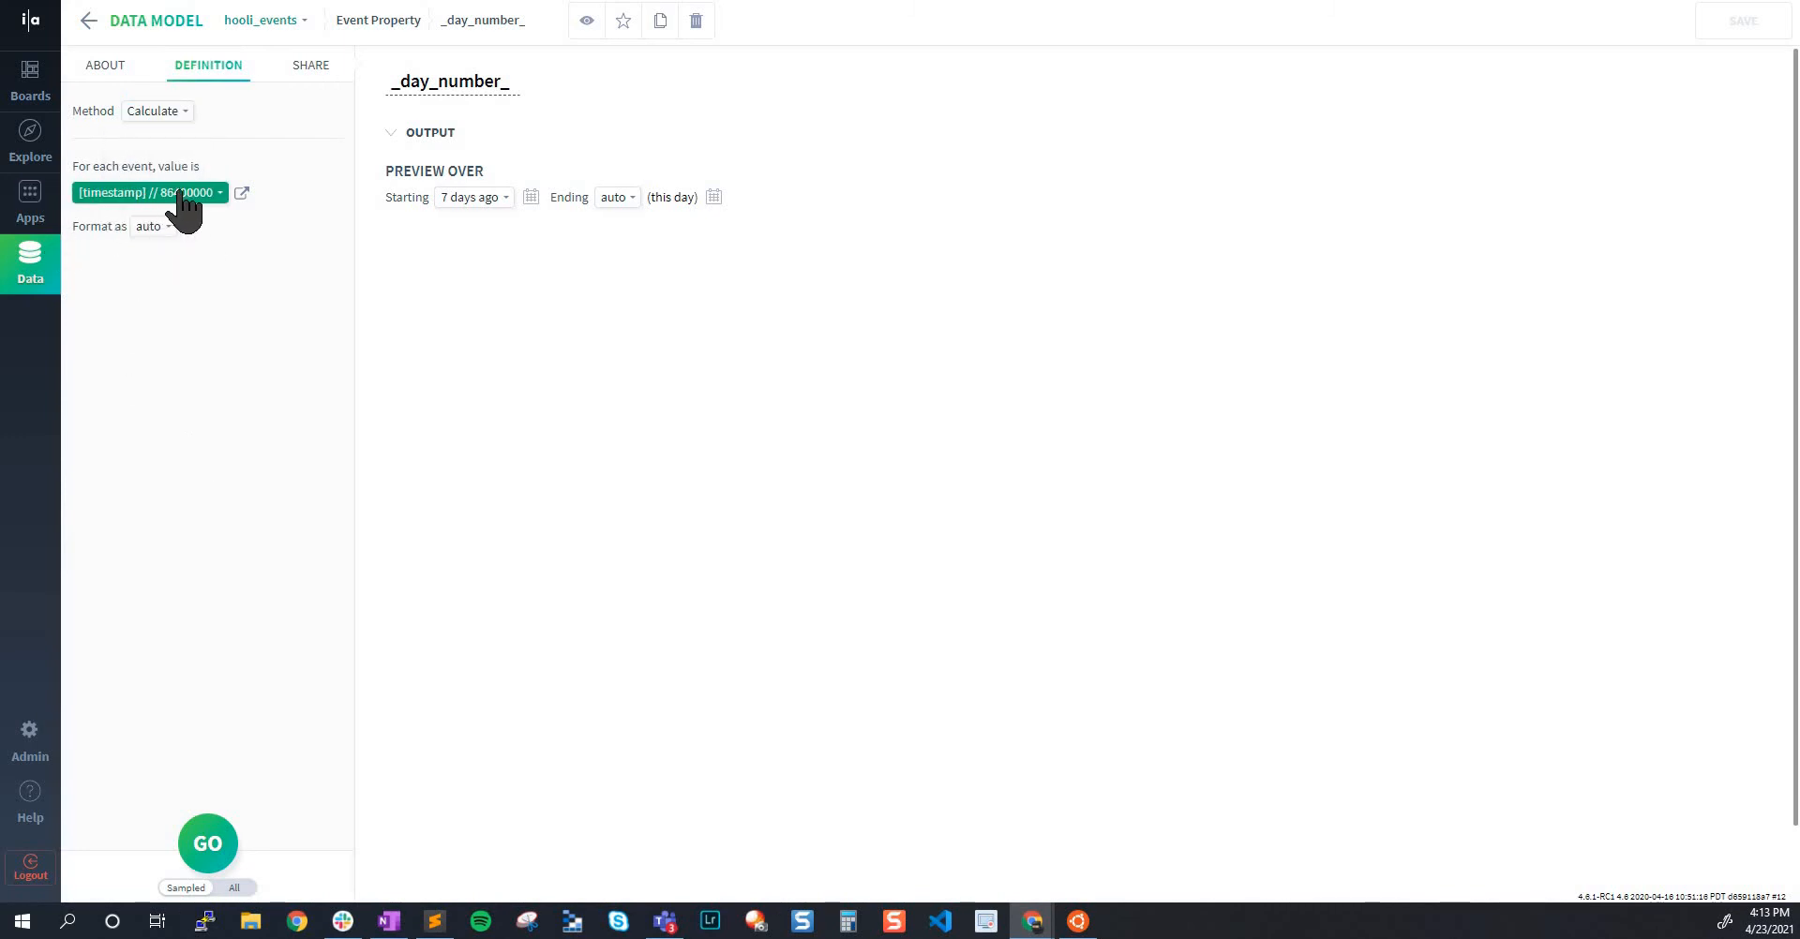
{"action": "left_click", "coordinate": [479, 82]}
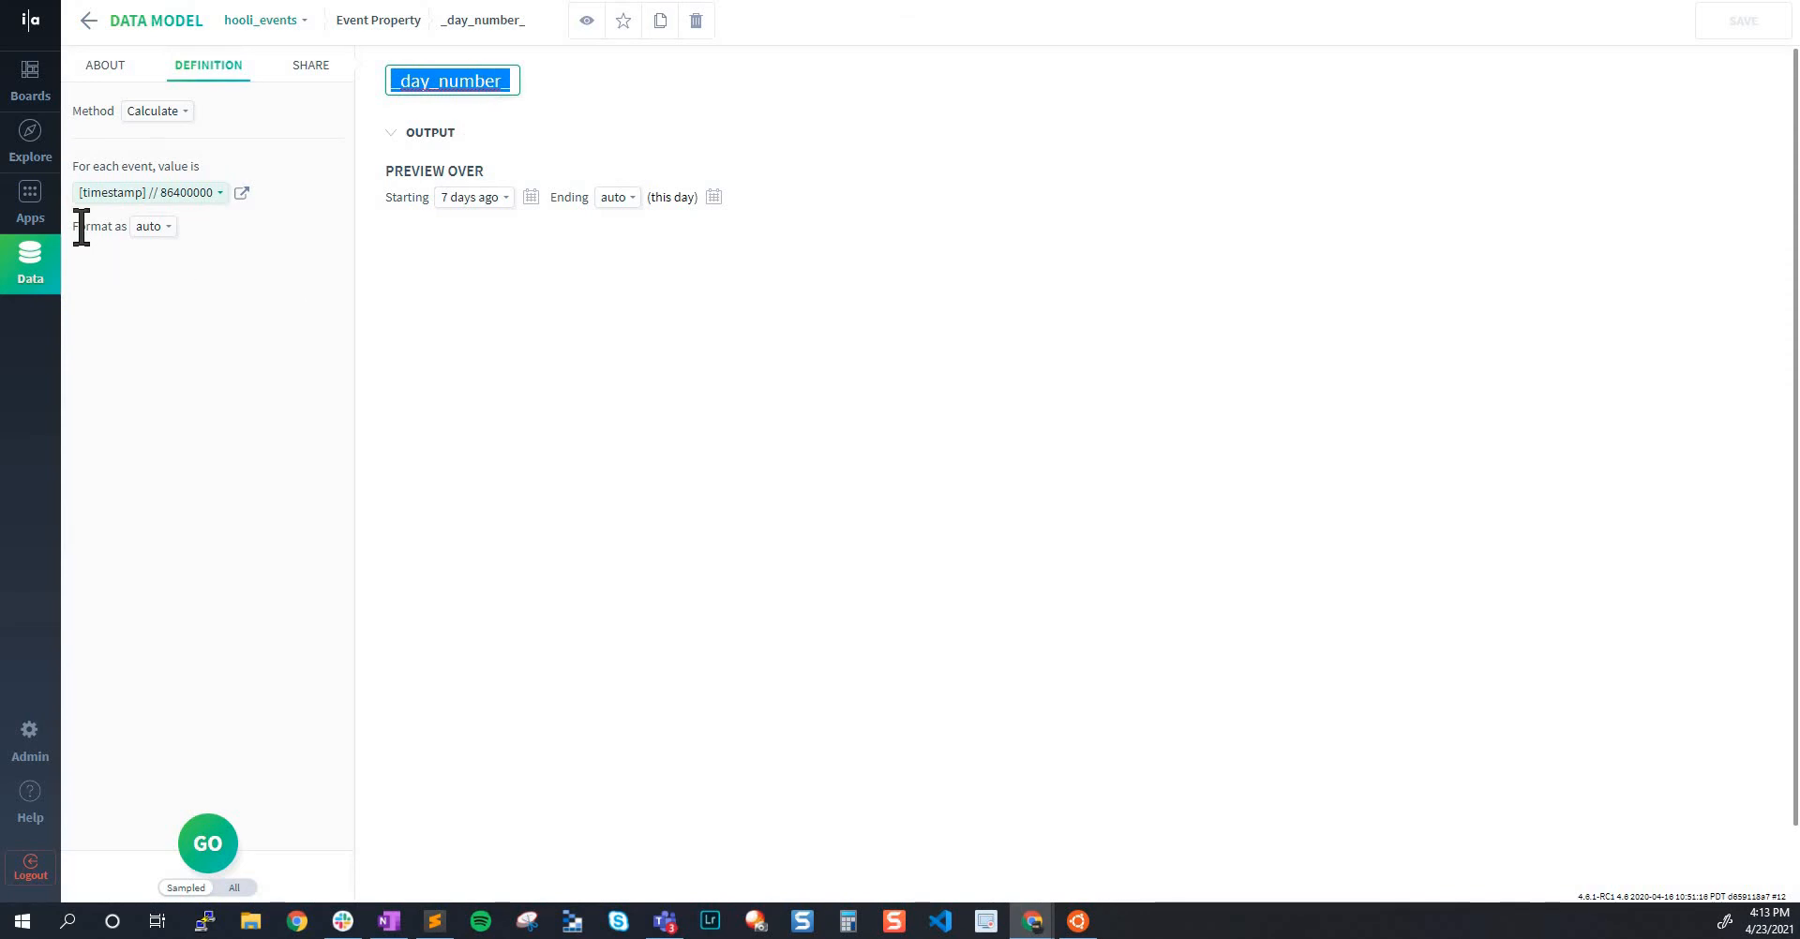
Inspect the timestamp division formula of _day_number_ in the Advanced Operations editor, and close the editor without changing the formula
{"action": "left_click", "coordinate": [136, 194]}
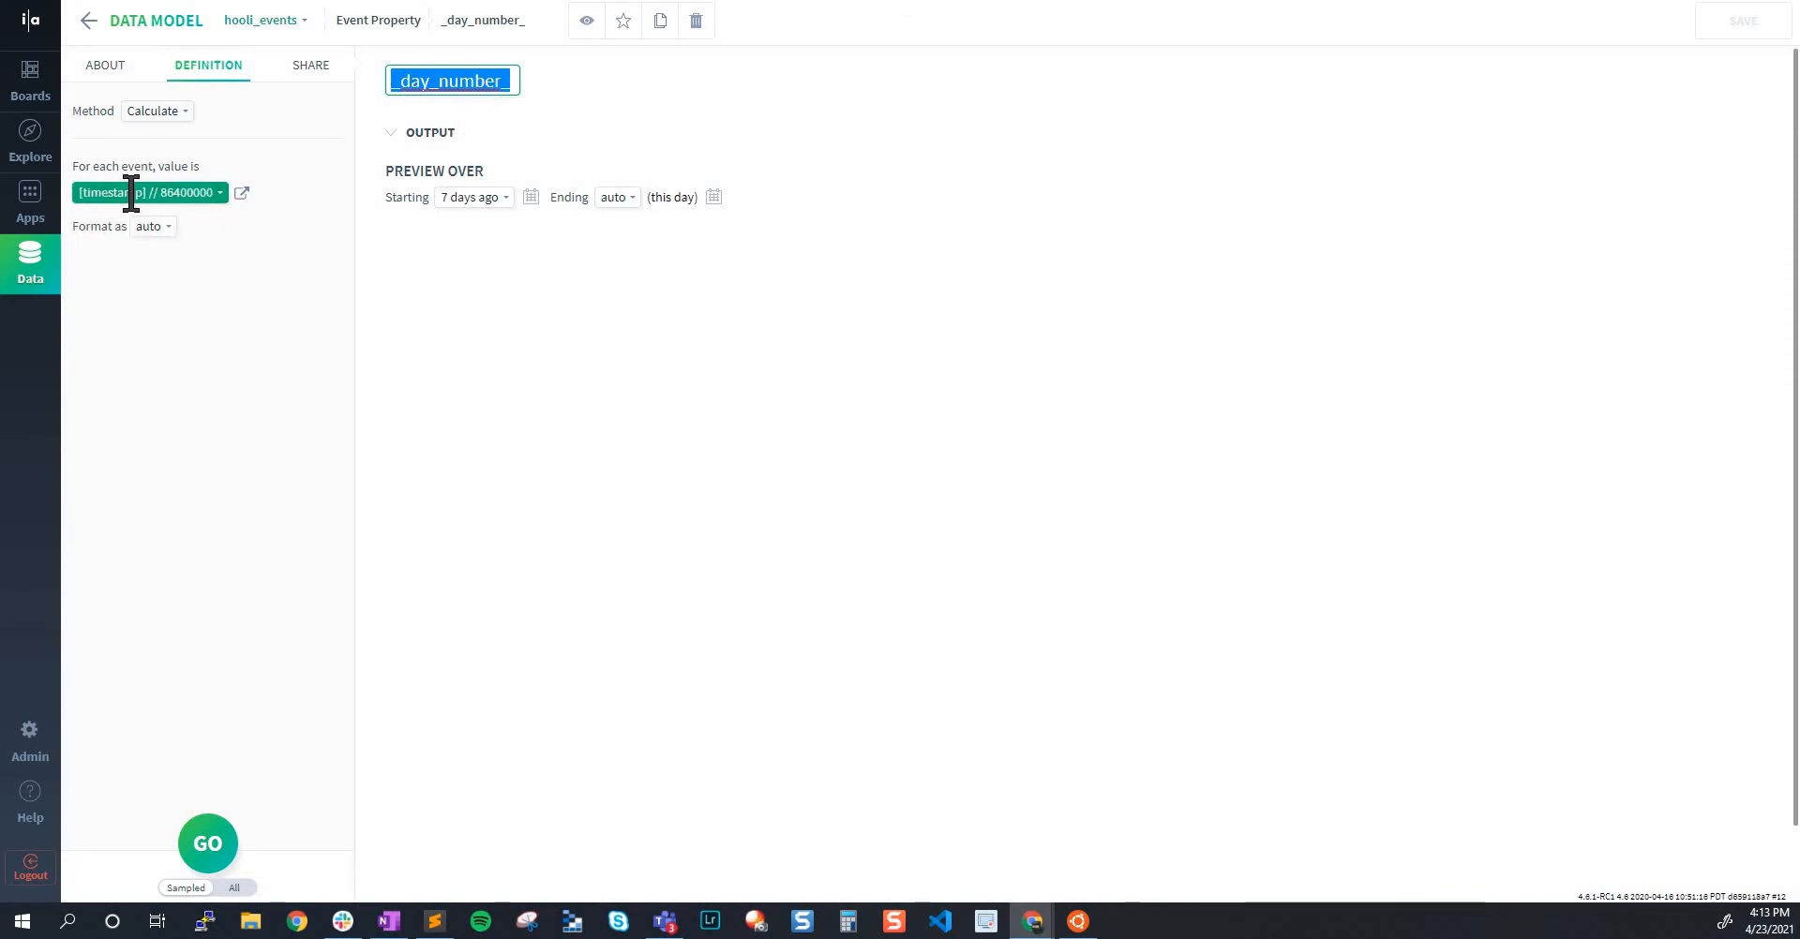
{"action": "left_click", "coordinate": [249, 193]}
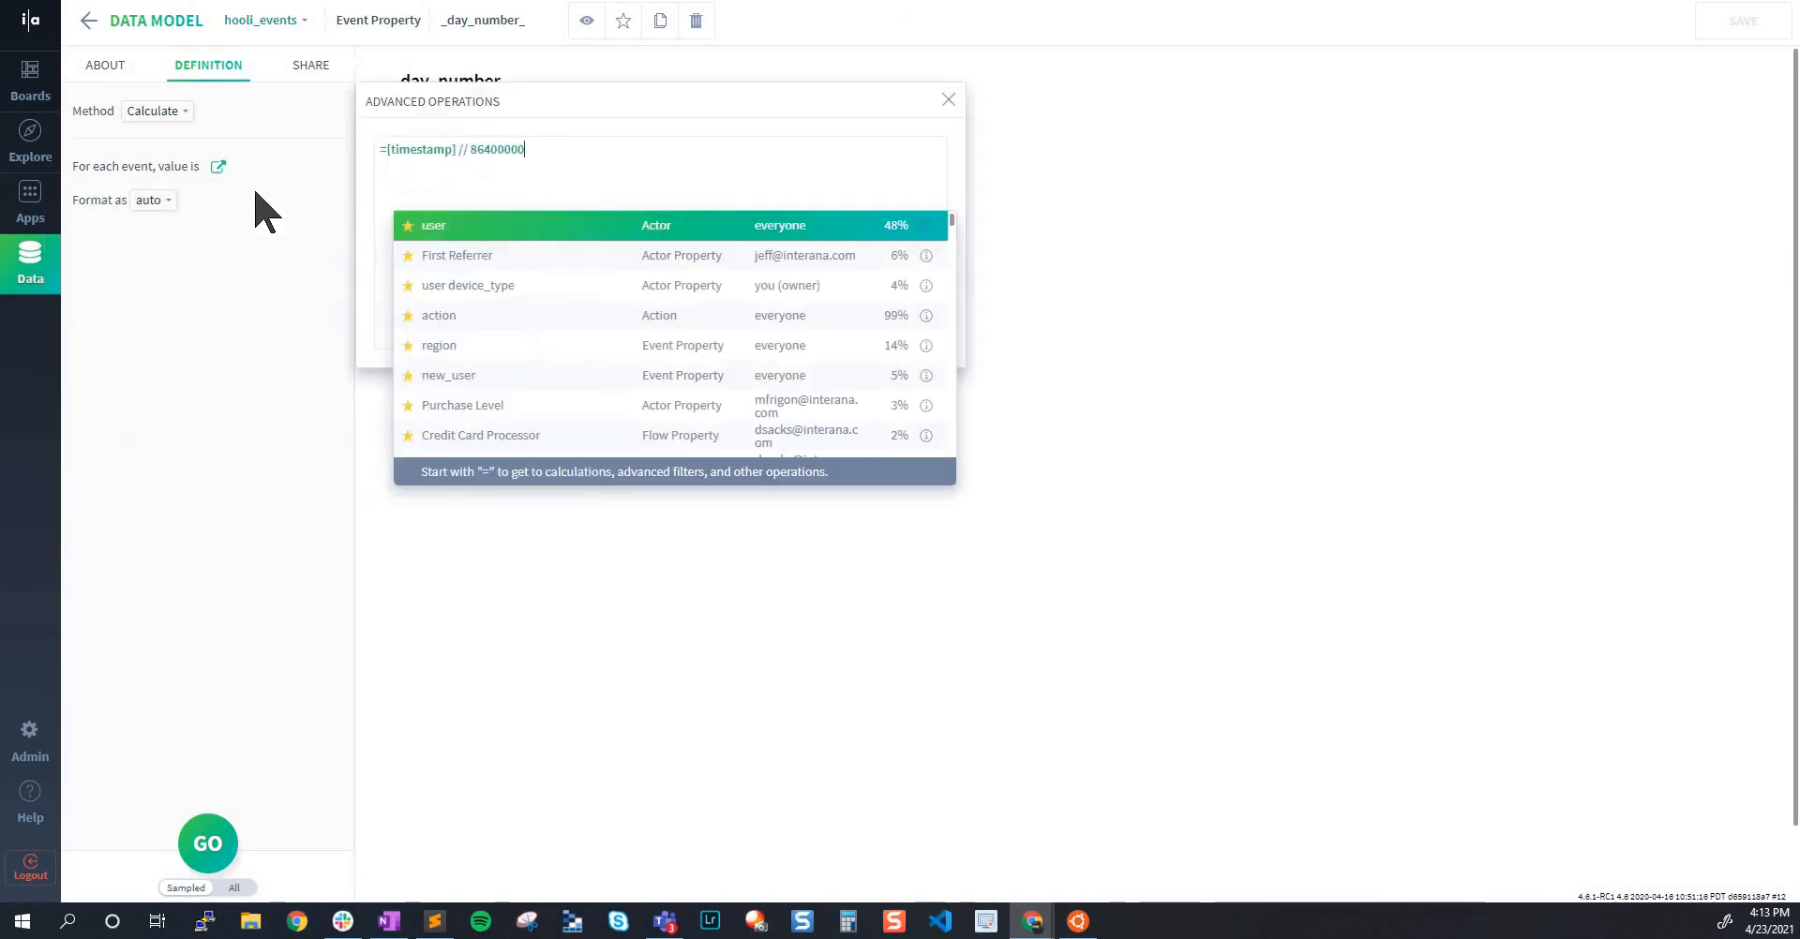
{"action": "left_click", "coordinate": [428, 149]}
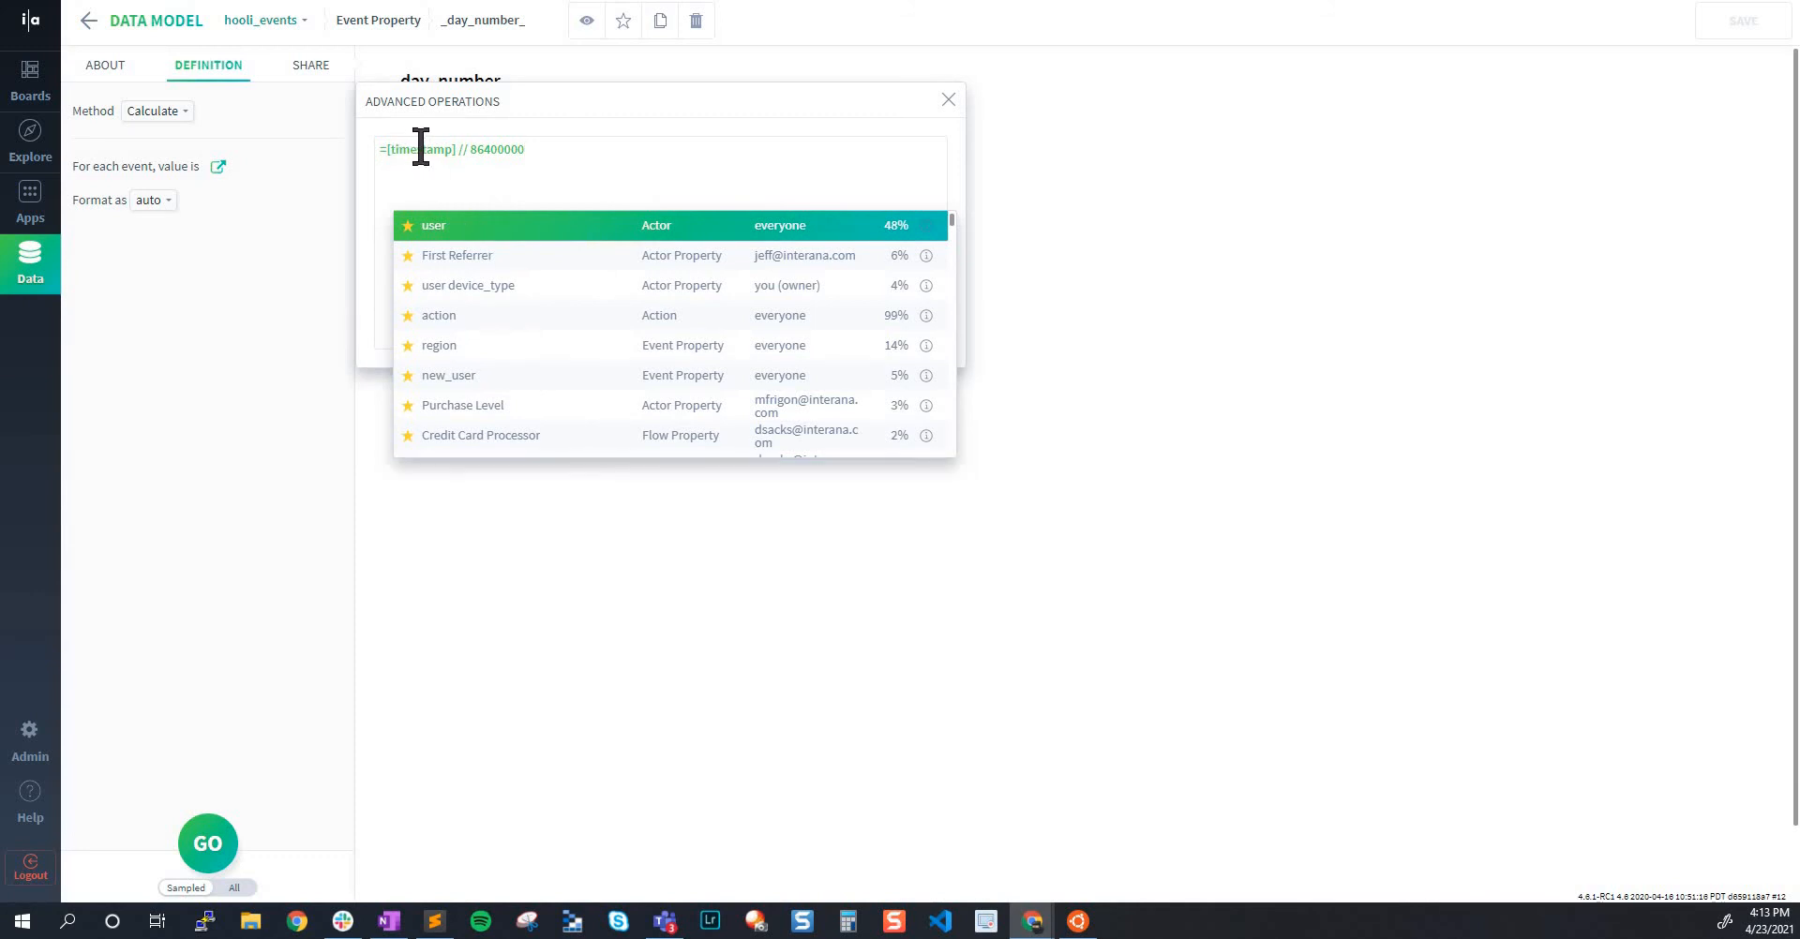
{"action": "double_click", "coordinate": [493, 150]}
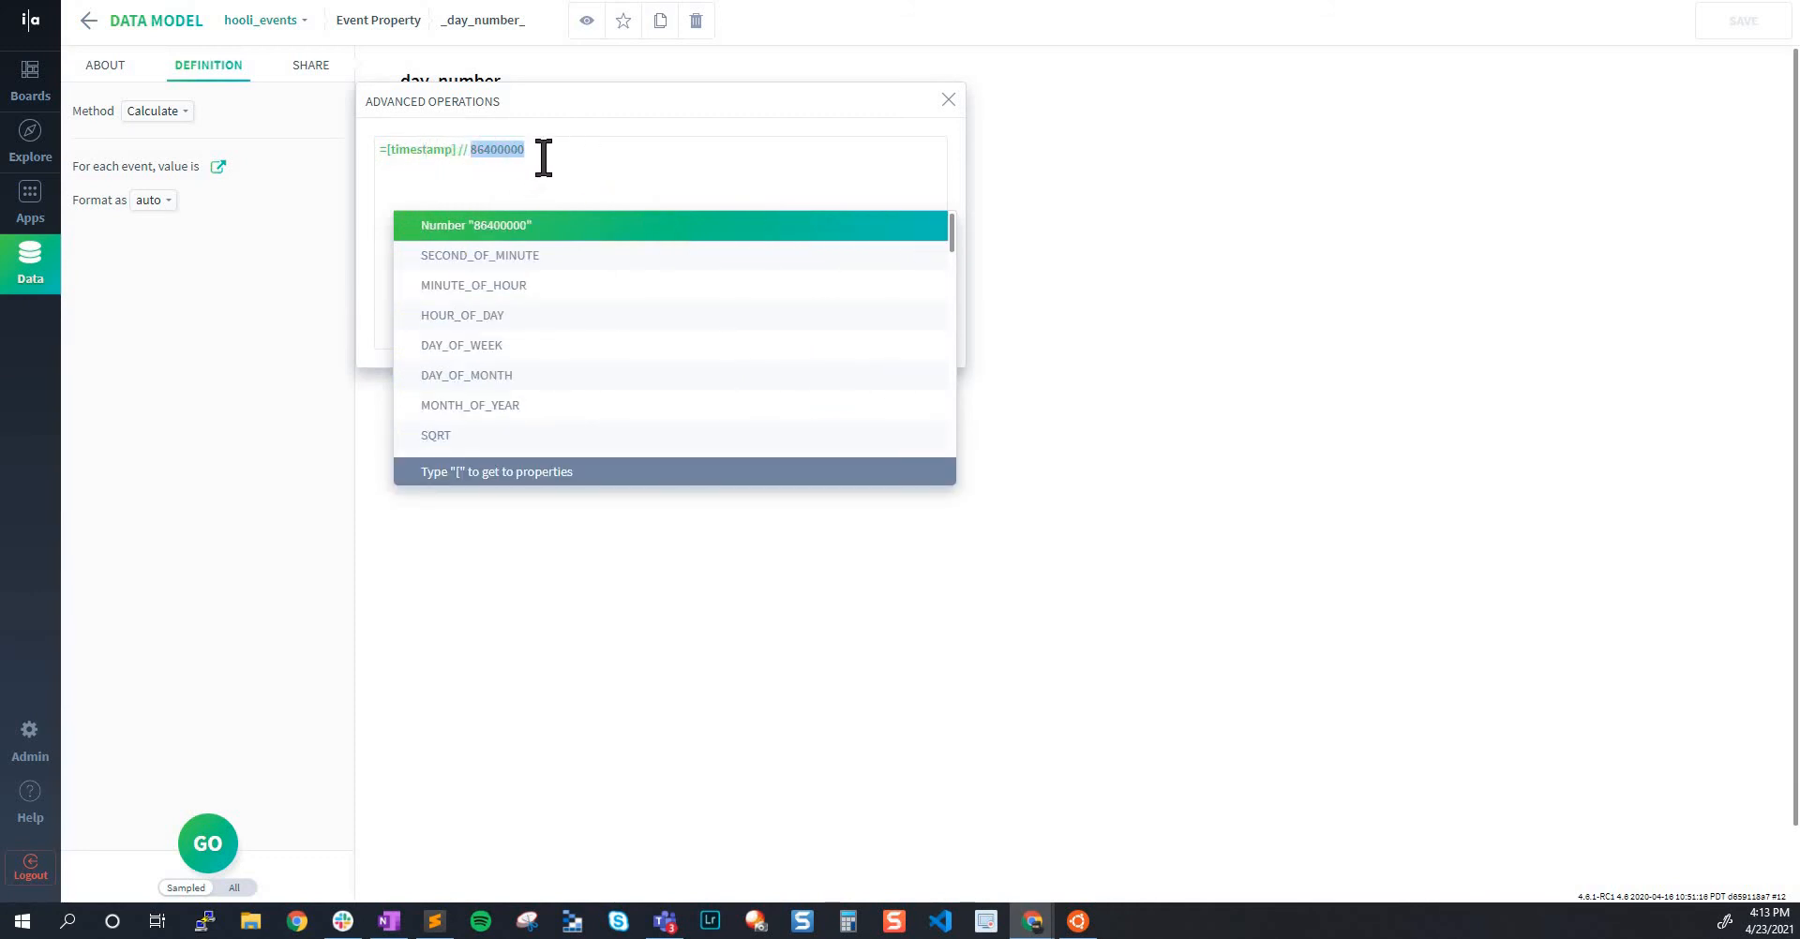
{"action": "left_click", "coordinate": [950, 99]}
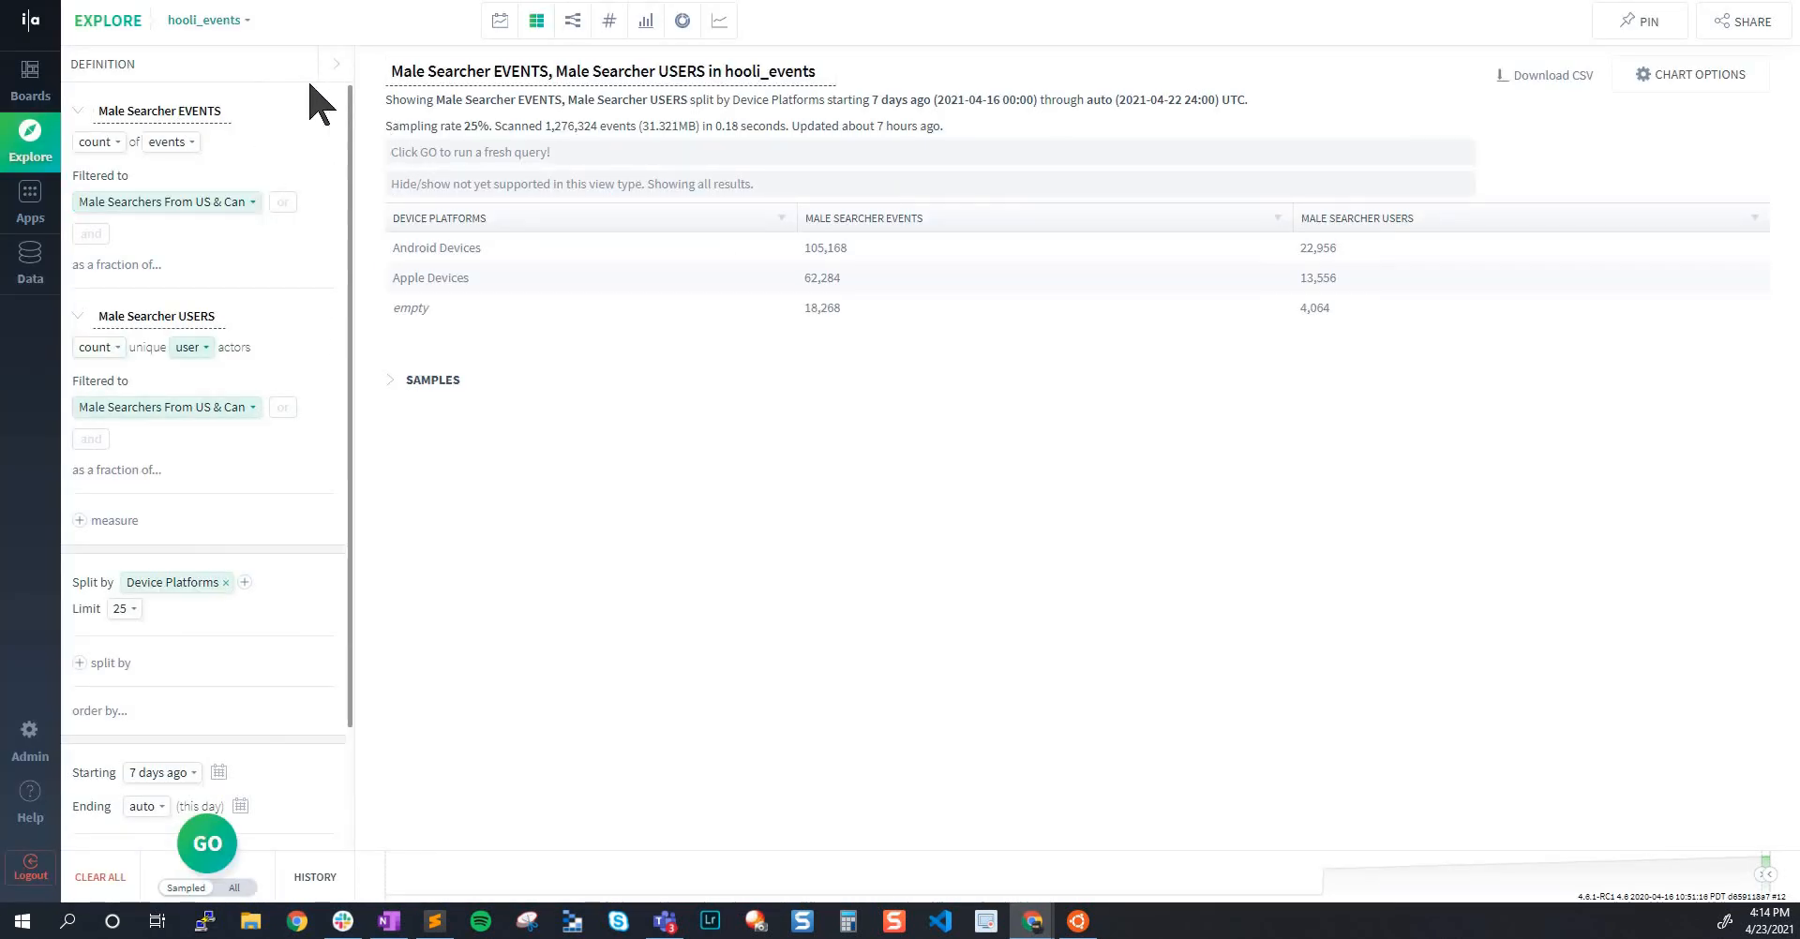
Remove the Male Searchers From US & Can filter from the Male Searcher EVENTS measure in the Explore query
{"action": "left_click", "coordinate": [187, 112]}
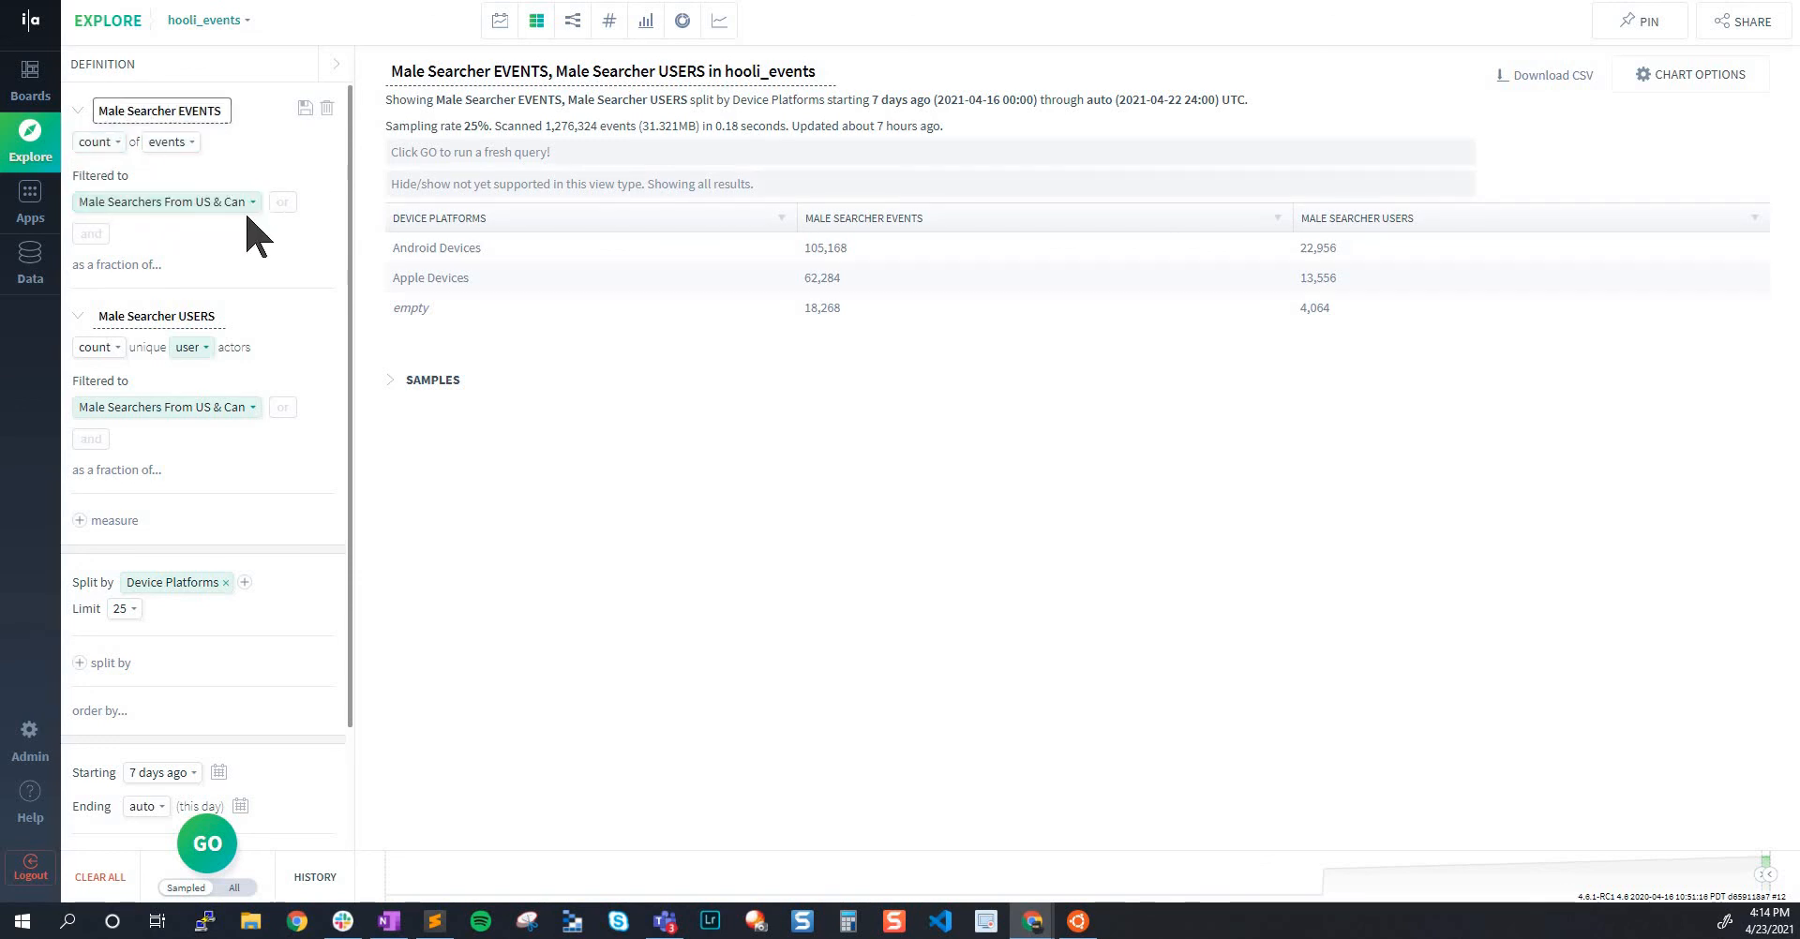
{"action": "left_click", "coordinate": [150, 108]}
{"action": "left_click", "coordinate": [195, 110]}
{"action": "left_click", "coordinate": [123, 202]}
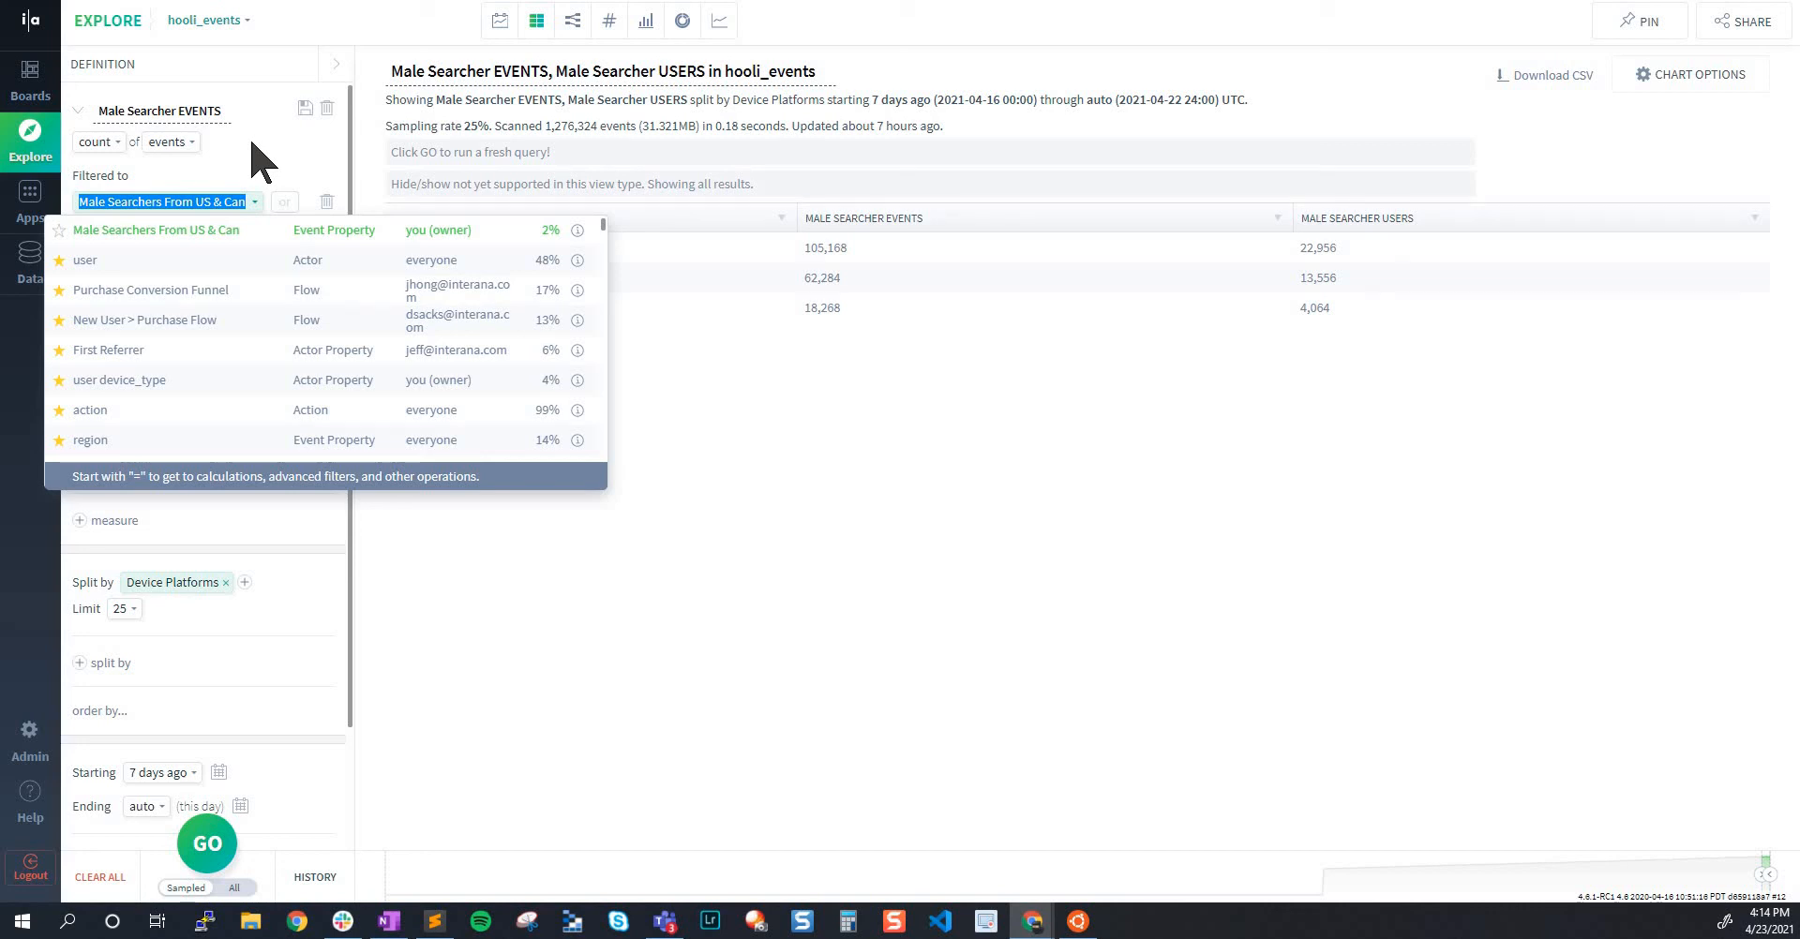
{"action": "key", "text": "BackSpace"}
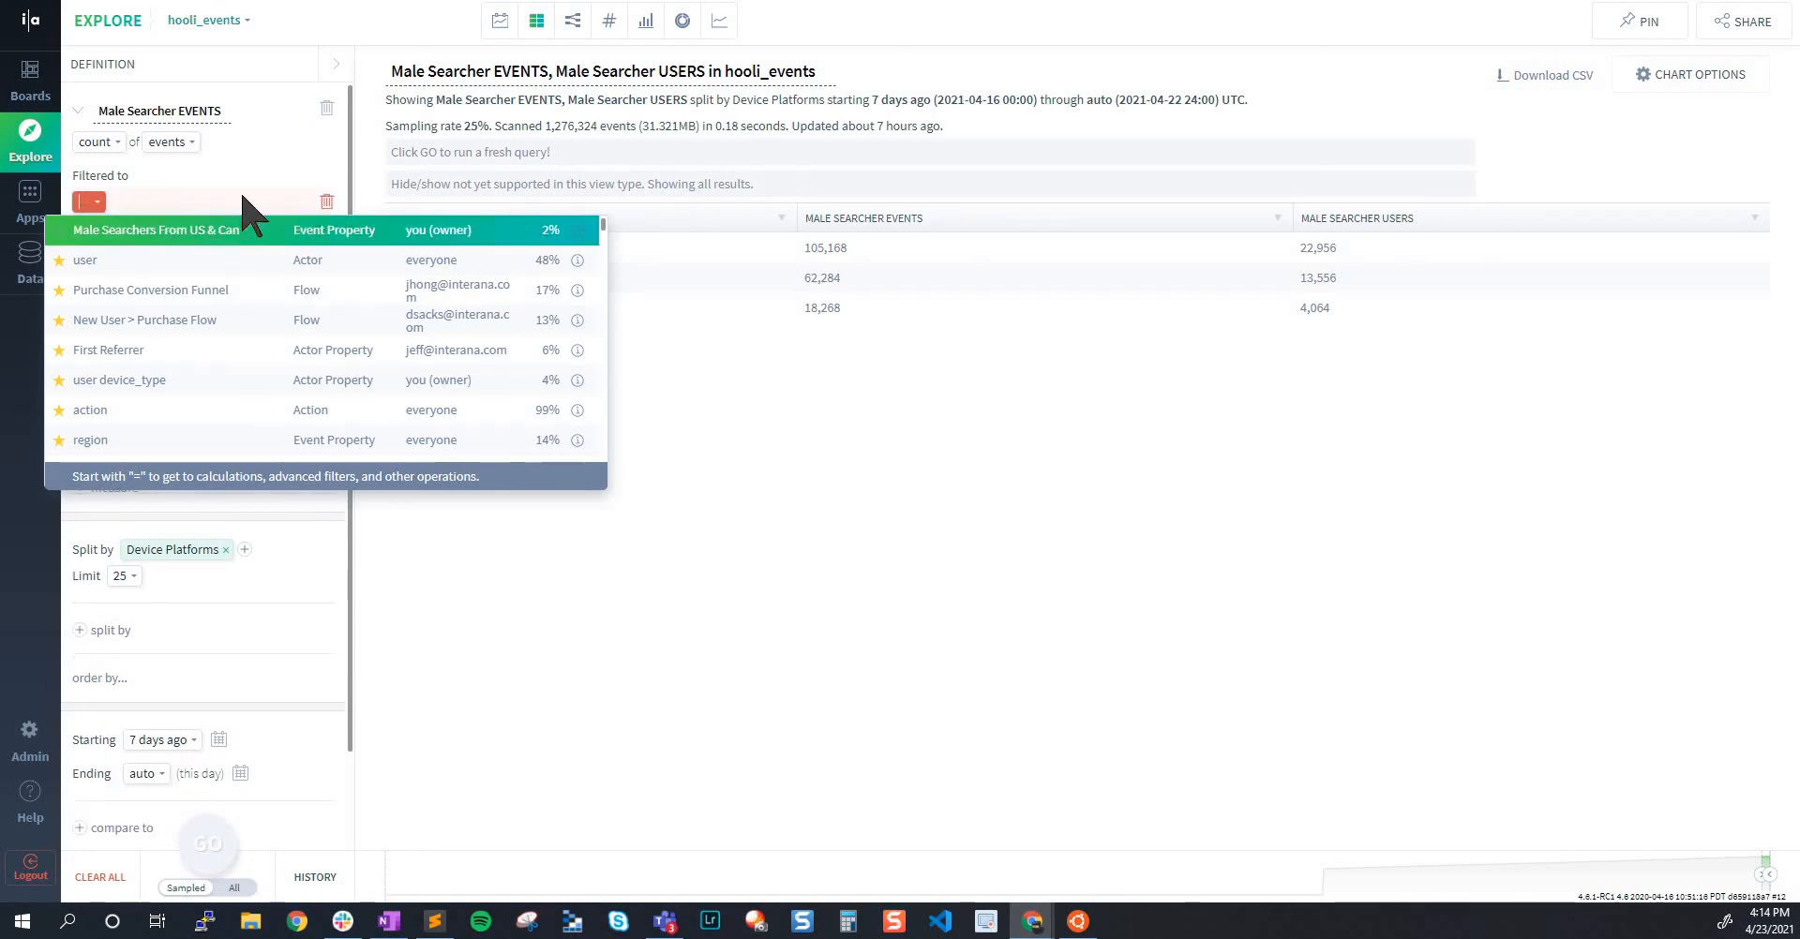
{"action": "key", "text": "Escape"}
Find "male" among the filter properties and filter the Male Searcher EVENTS measure to Male Searchers From US & Can
{"action": "left_click", "coordinate": [117, 203]}
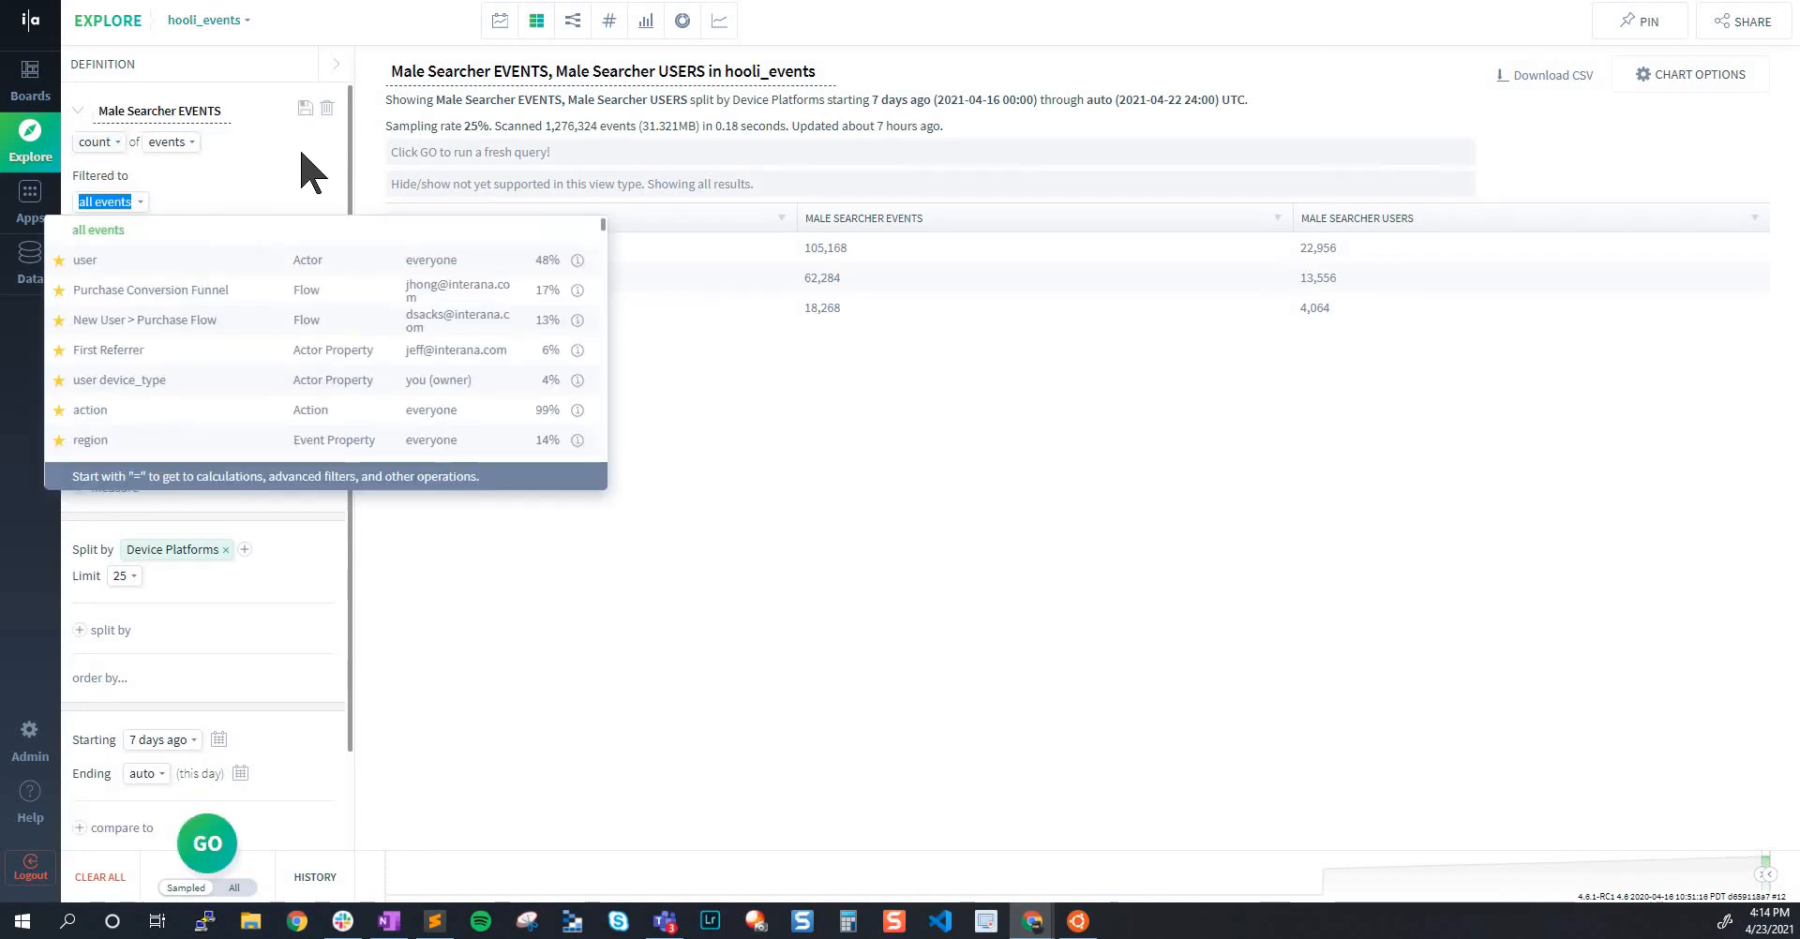
{"action": "scroll", "coordinate": [260, 341], "scroll_direction": "down", "scroll_amount": 6}
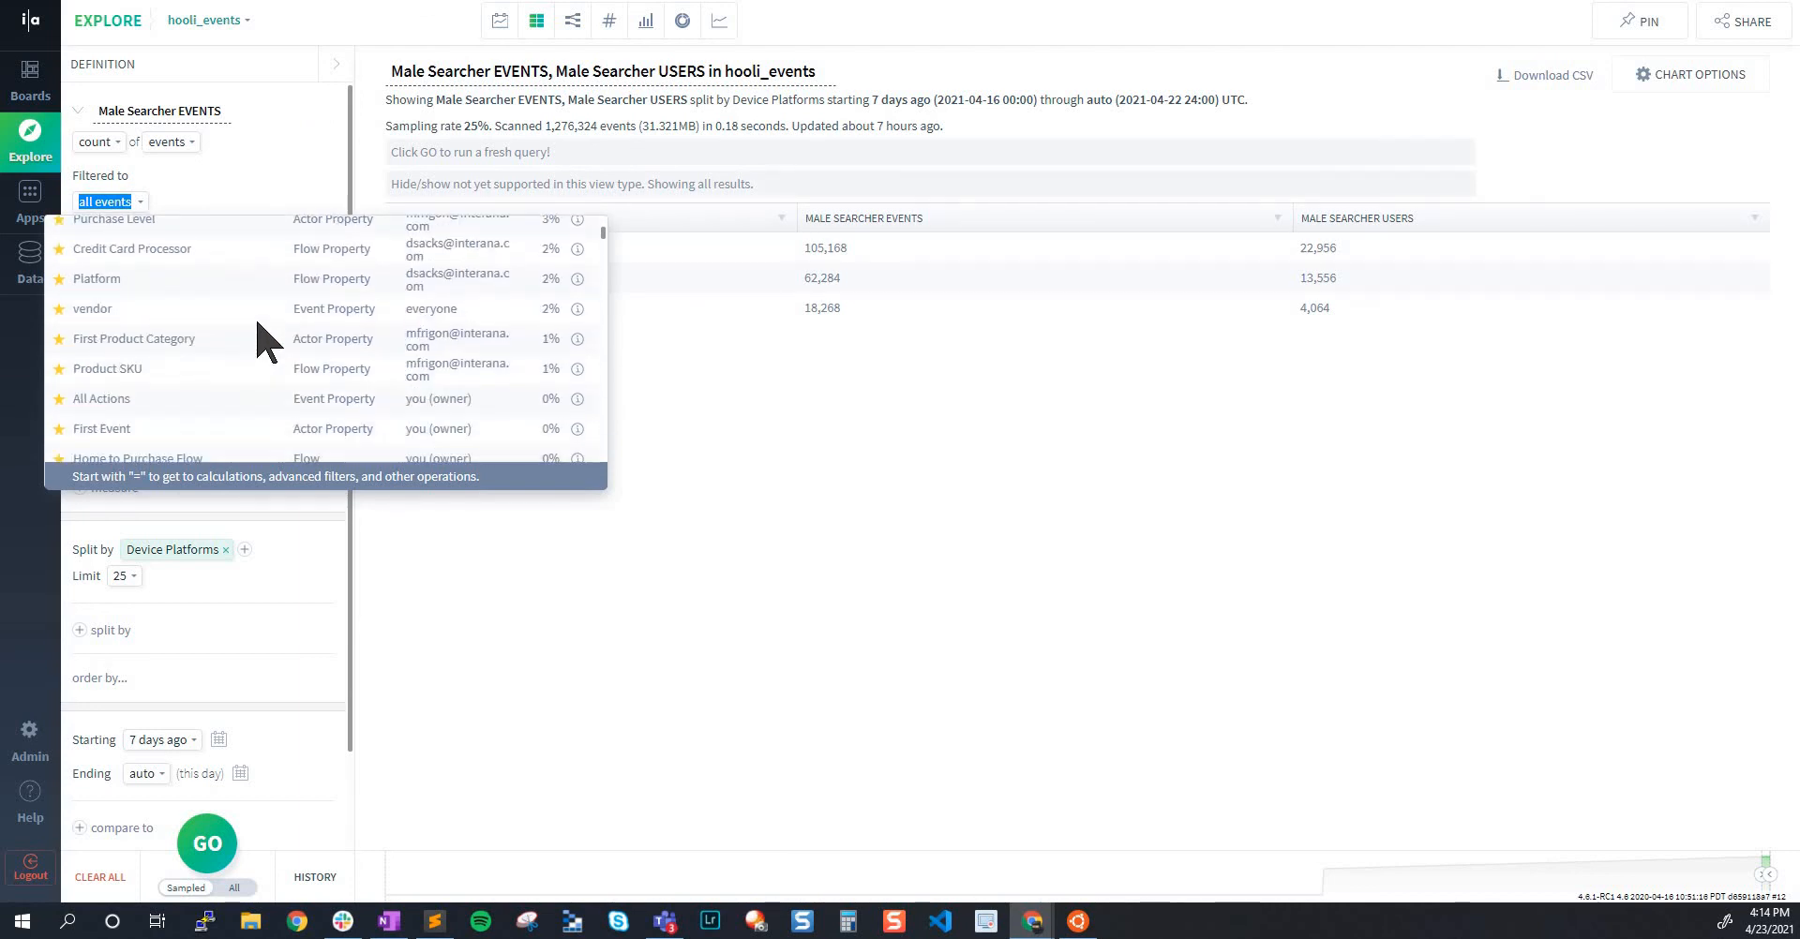
{"action": "scroll", "coordinate": [210, 385], "scroll_direction": "down", "scroll_amount": 1}
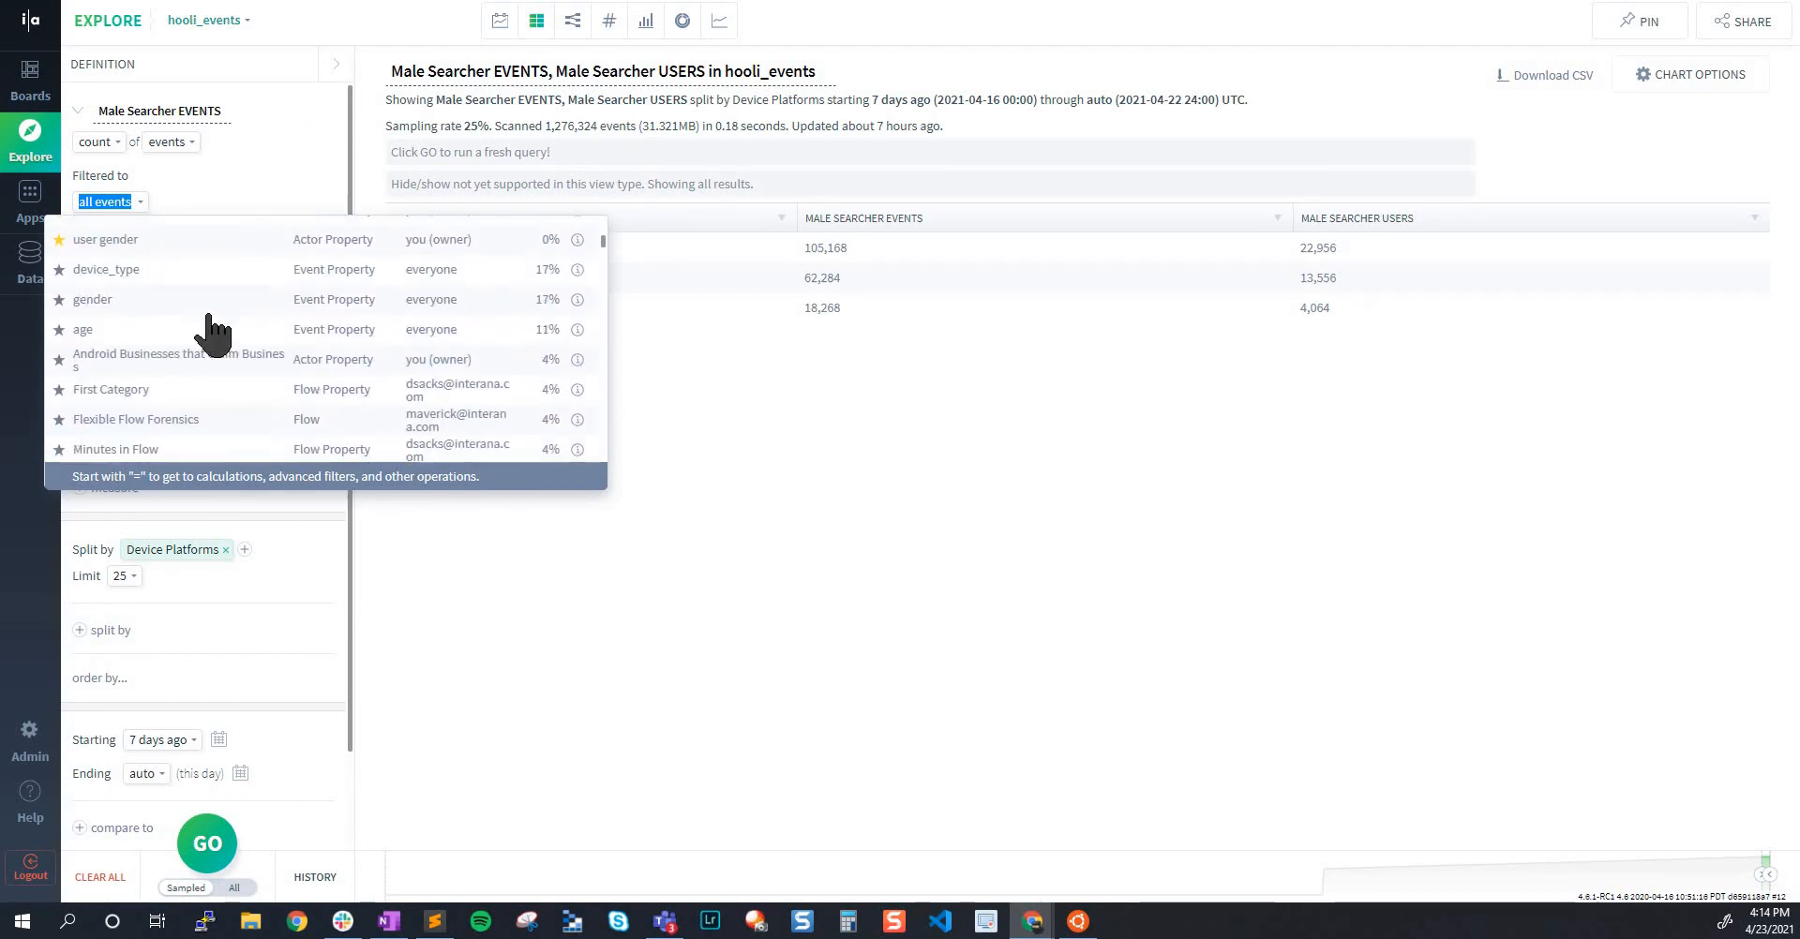
{"action": "scroll", "coordinate": [217, 339], "scroll_direction": "up", "scroll_amount": 3}
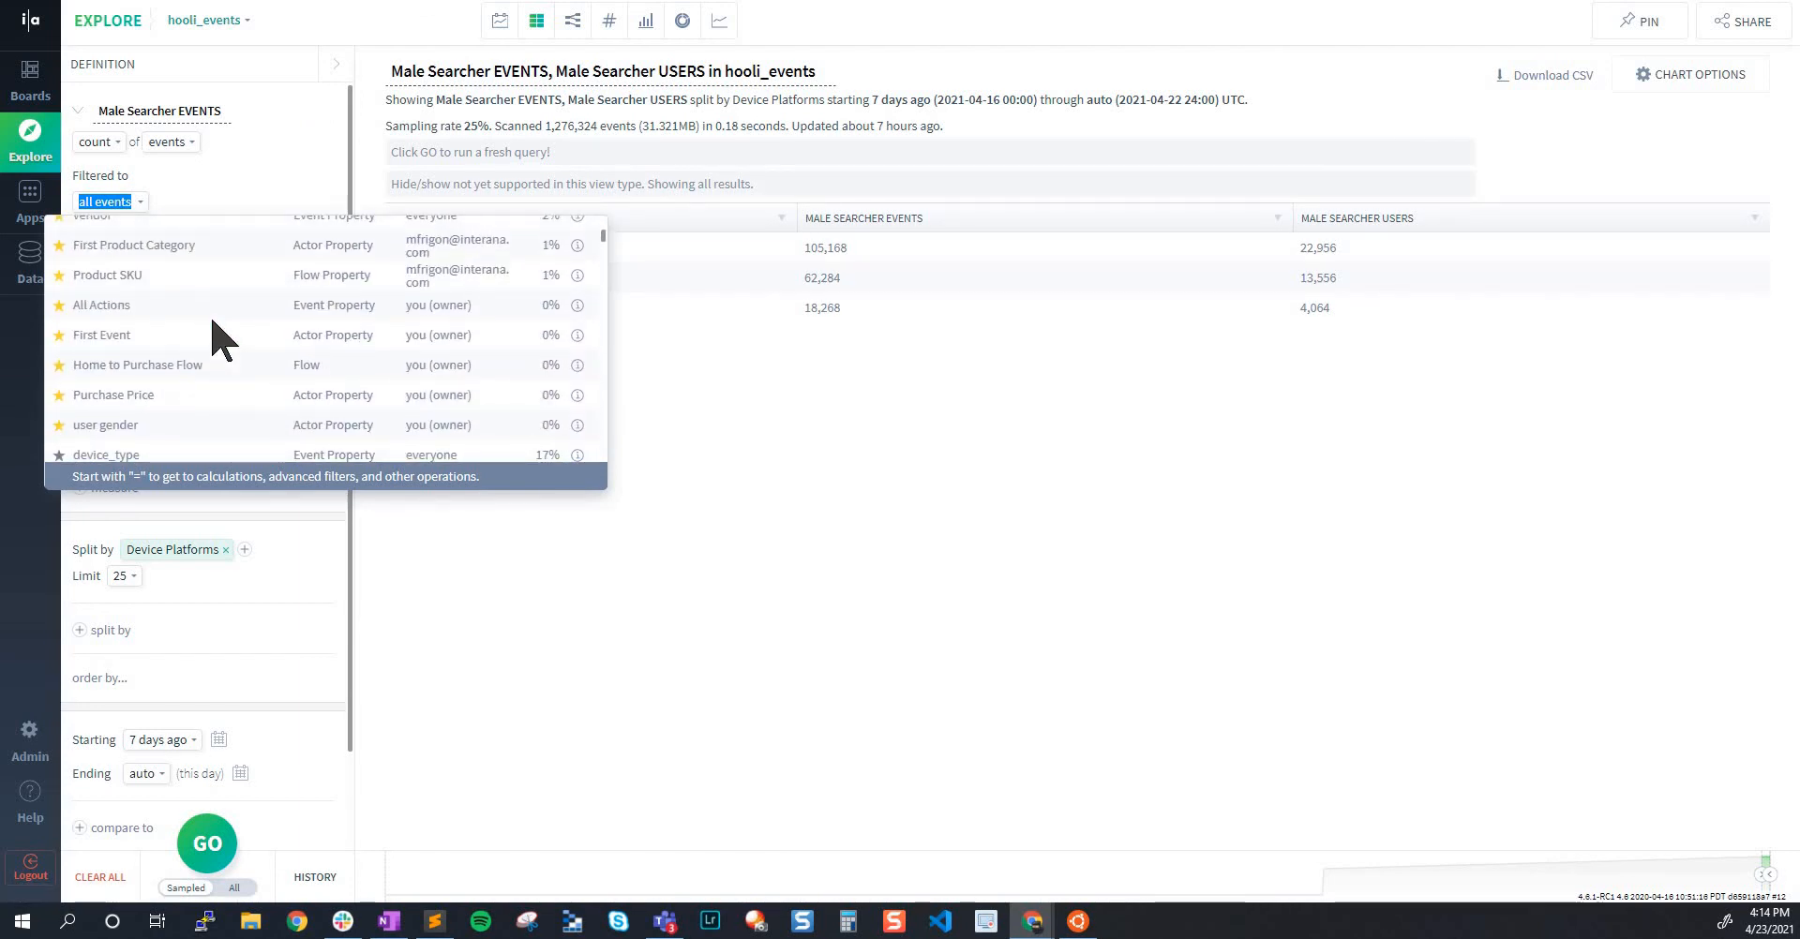
{"action": "type", "text": "male"}
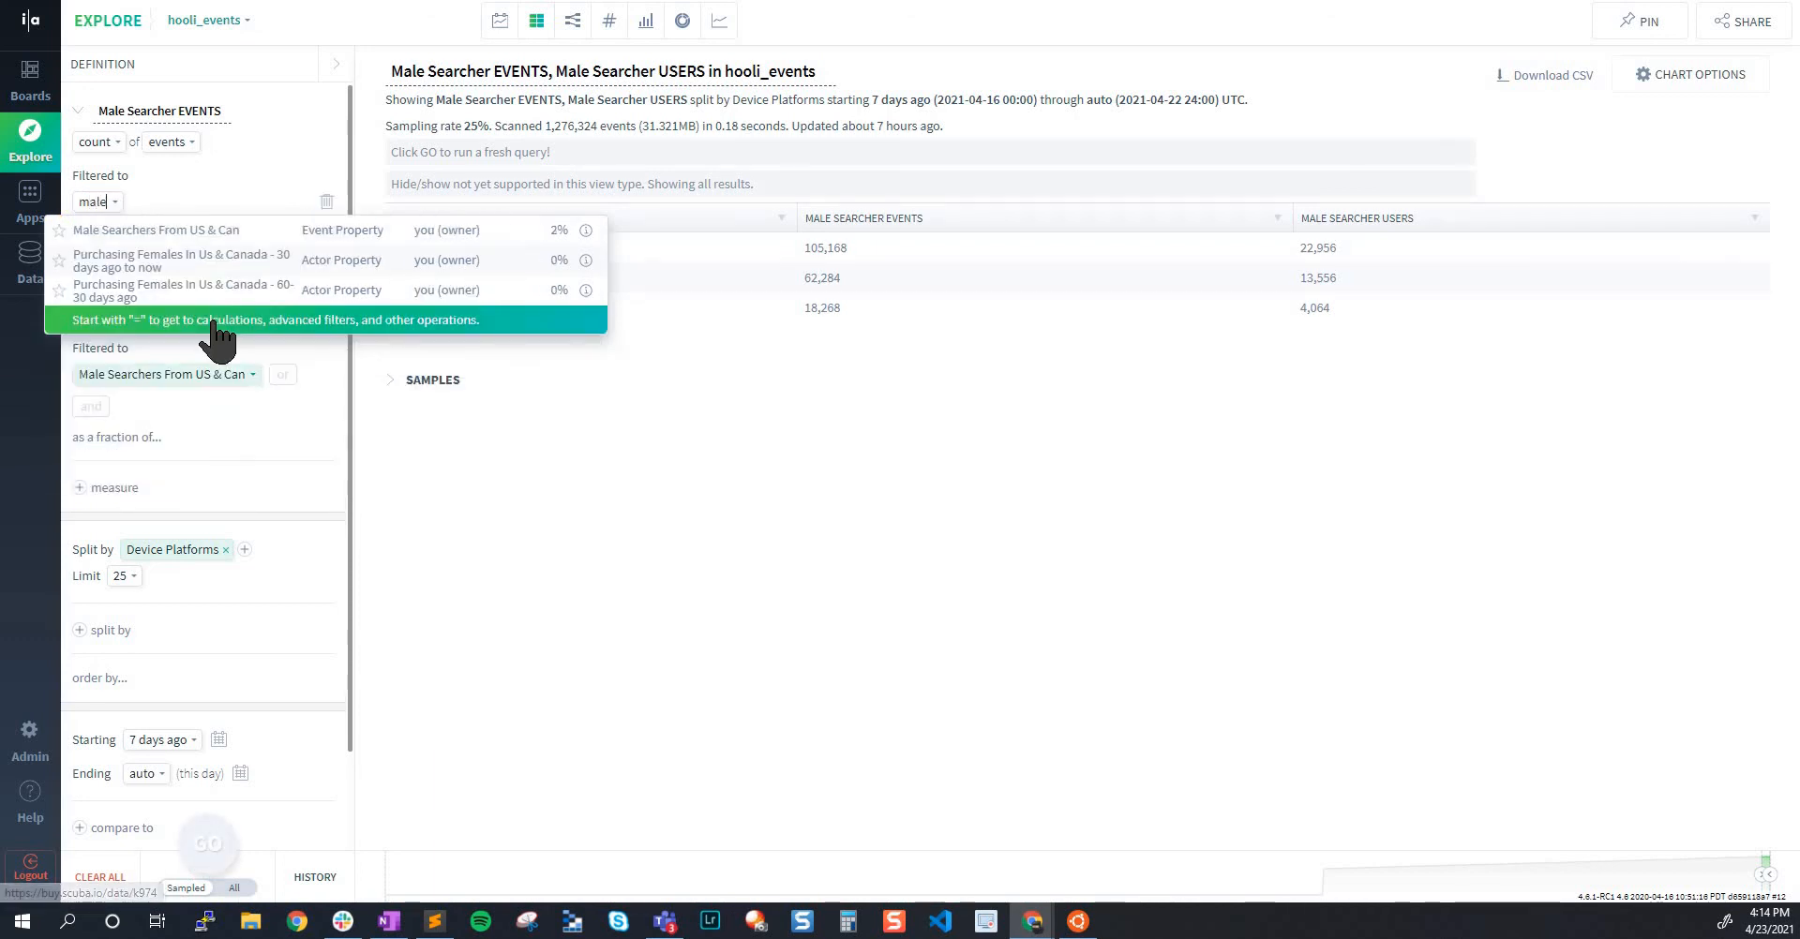
{"action": "left_click", "coordinate": [165, 241]}
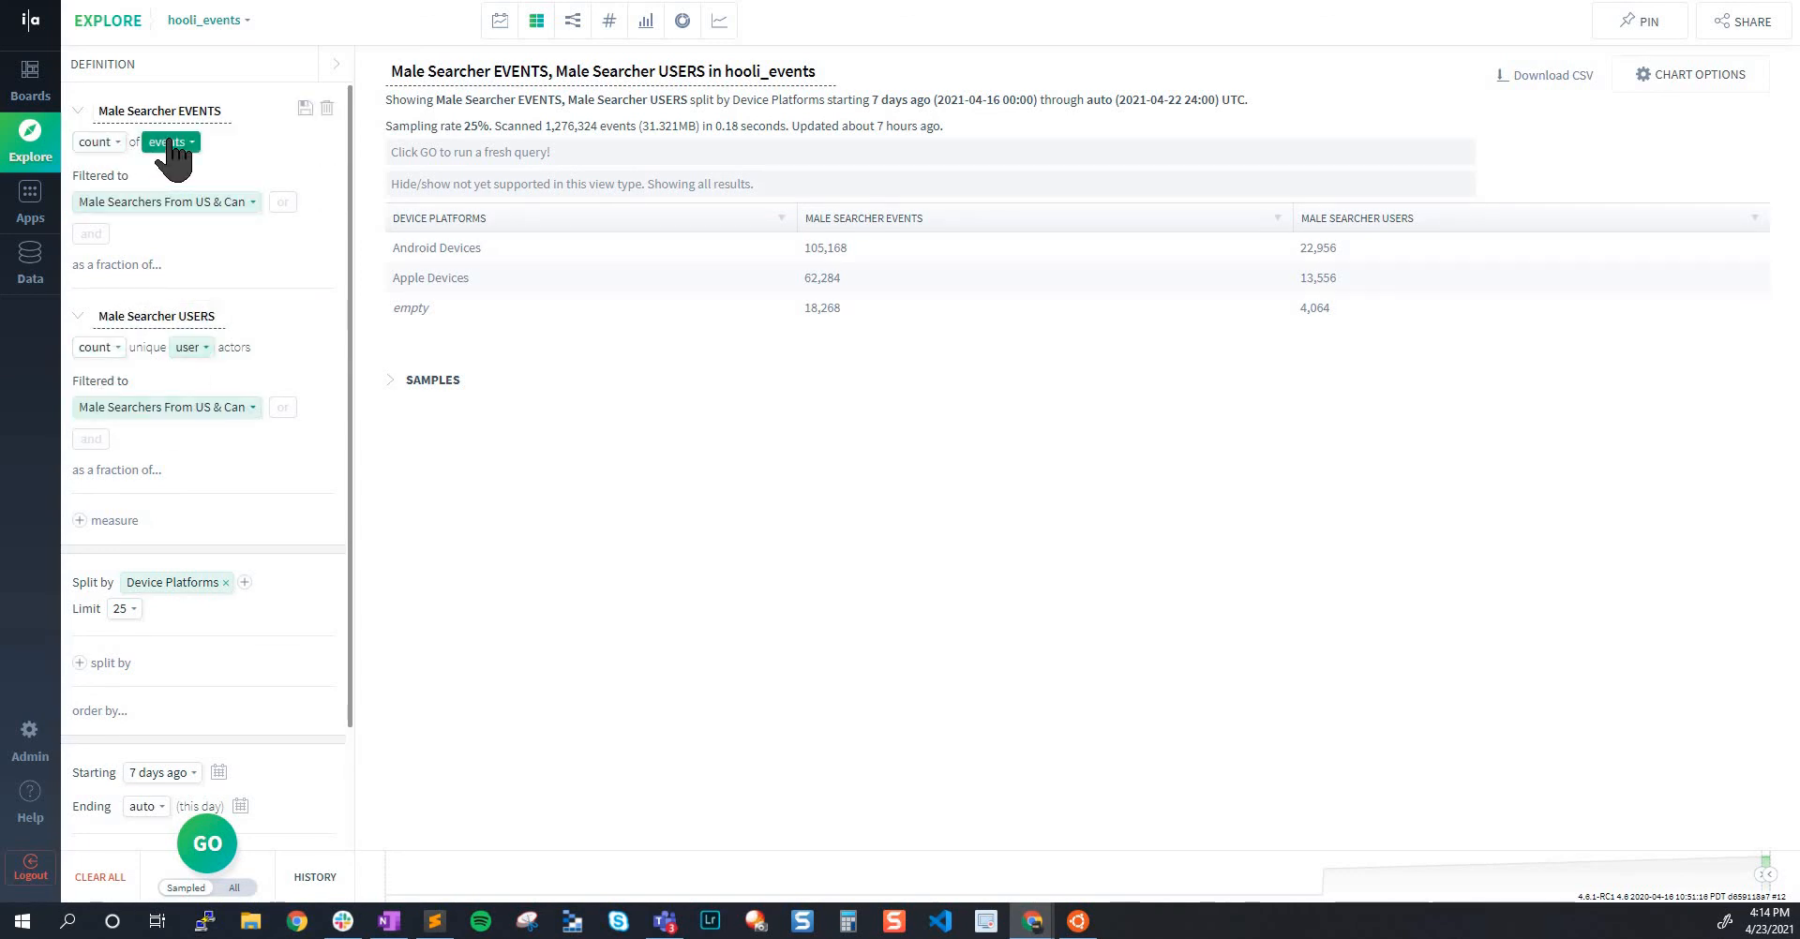
Review the unique user count and filter of the Male Searcher USERS measure, and the query's split by Device Platforms
{"action": "left_click", "coordinate": [188, 348]}
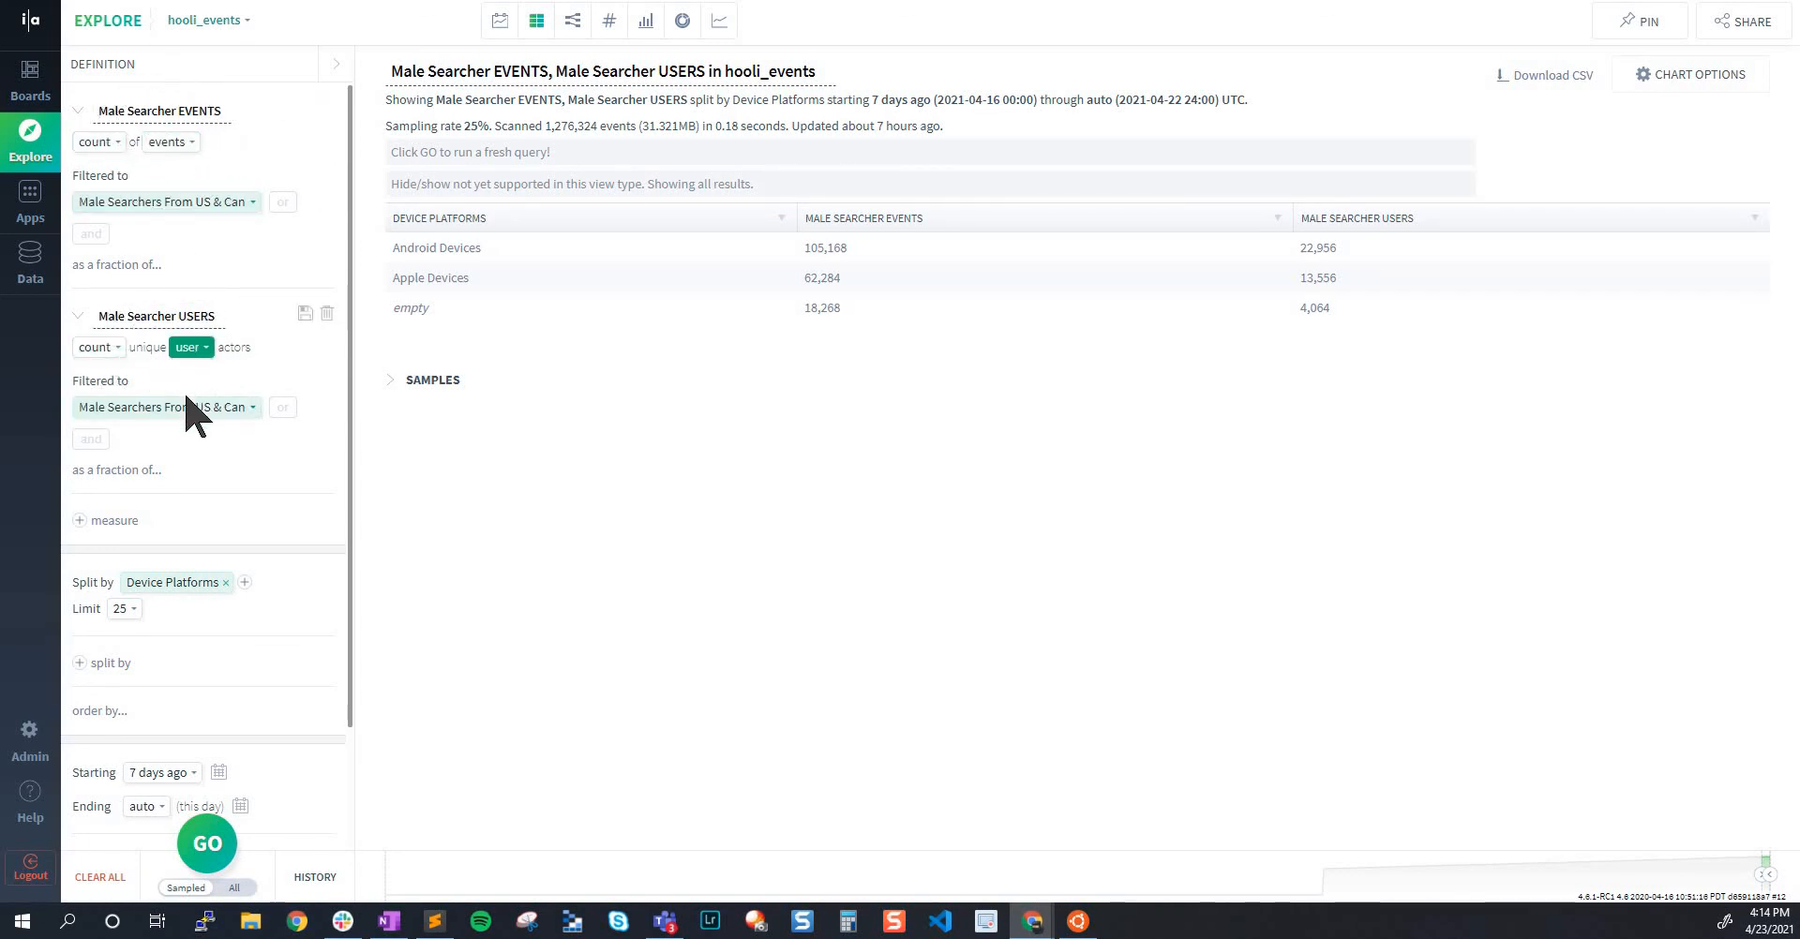
{"action": "left_click", "coordinate": [184, 406]}
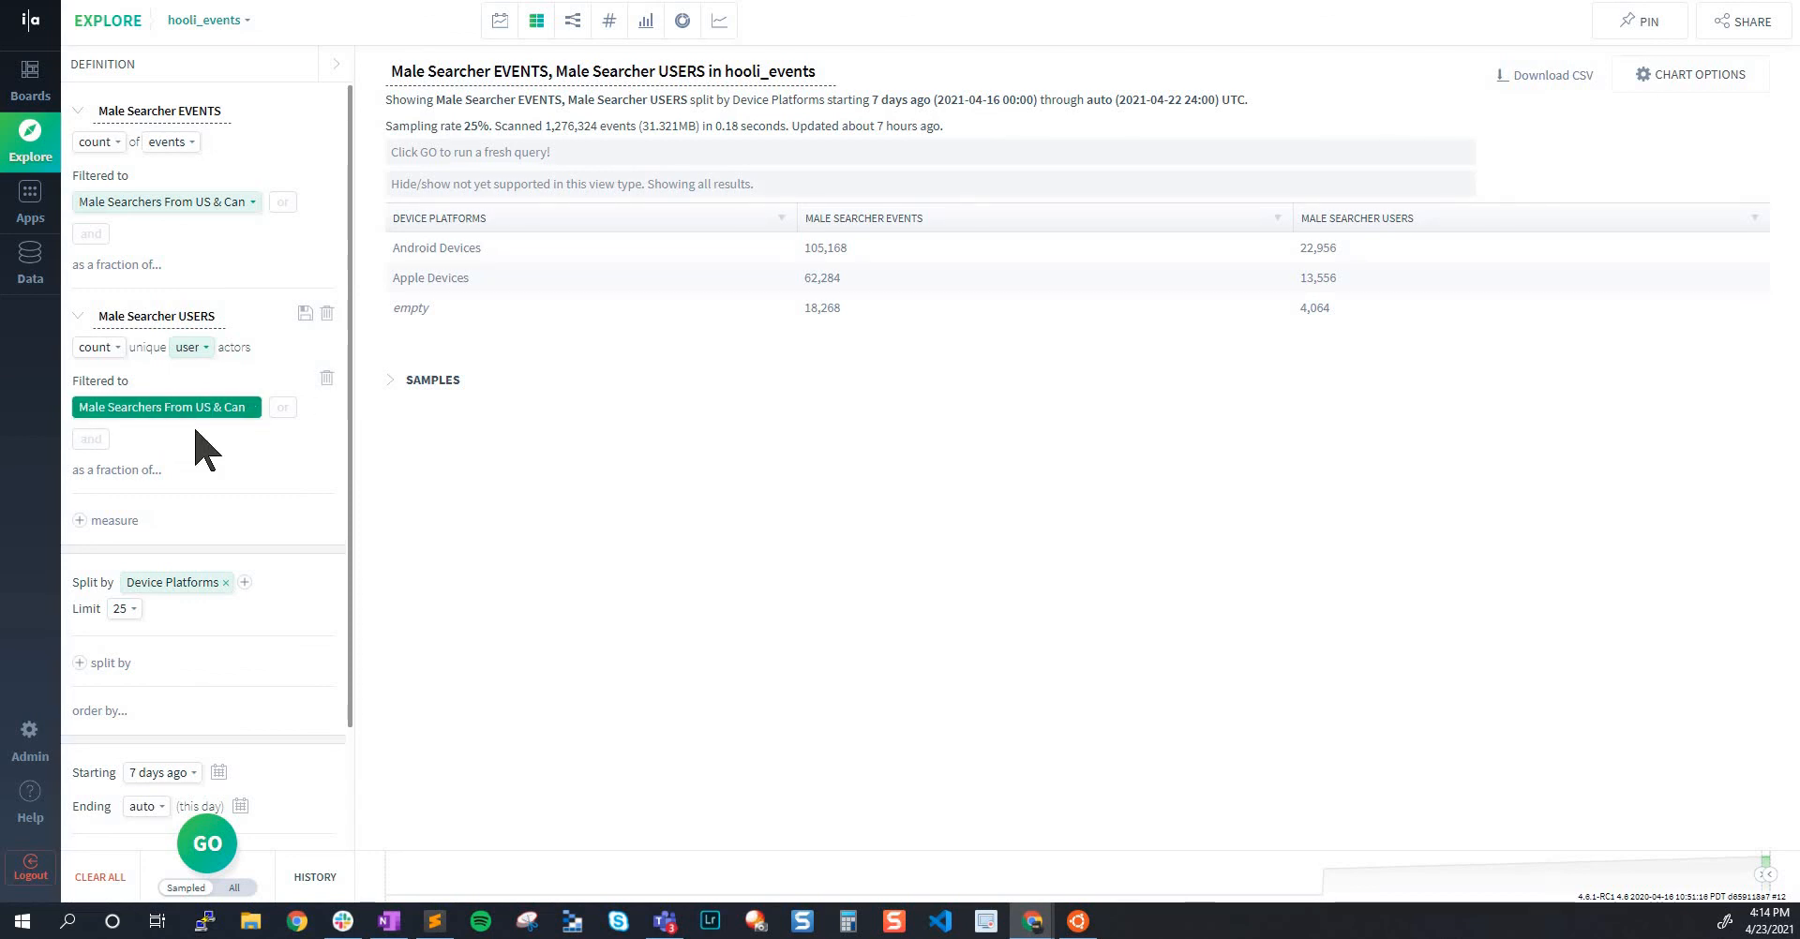
{"action": "scroll", "coordinate": [192, 582], "scroll_direction": "down", "scroll_amount": 2}
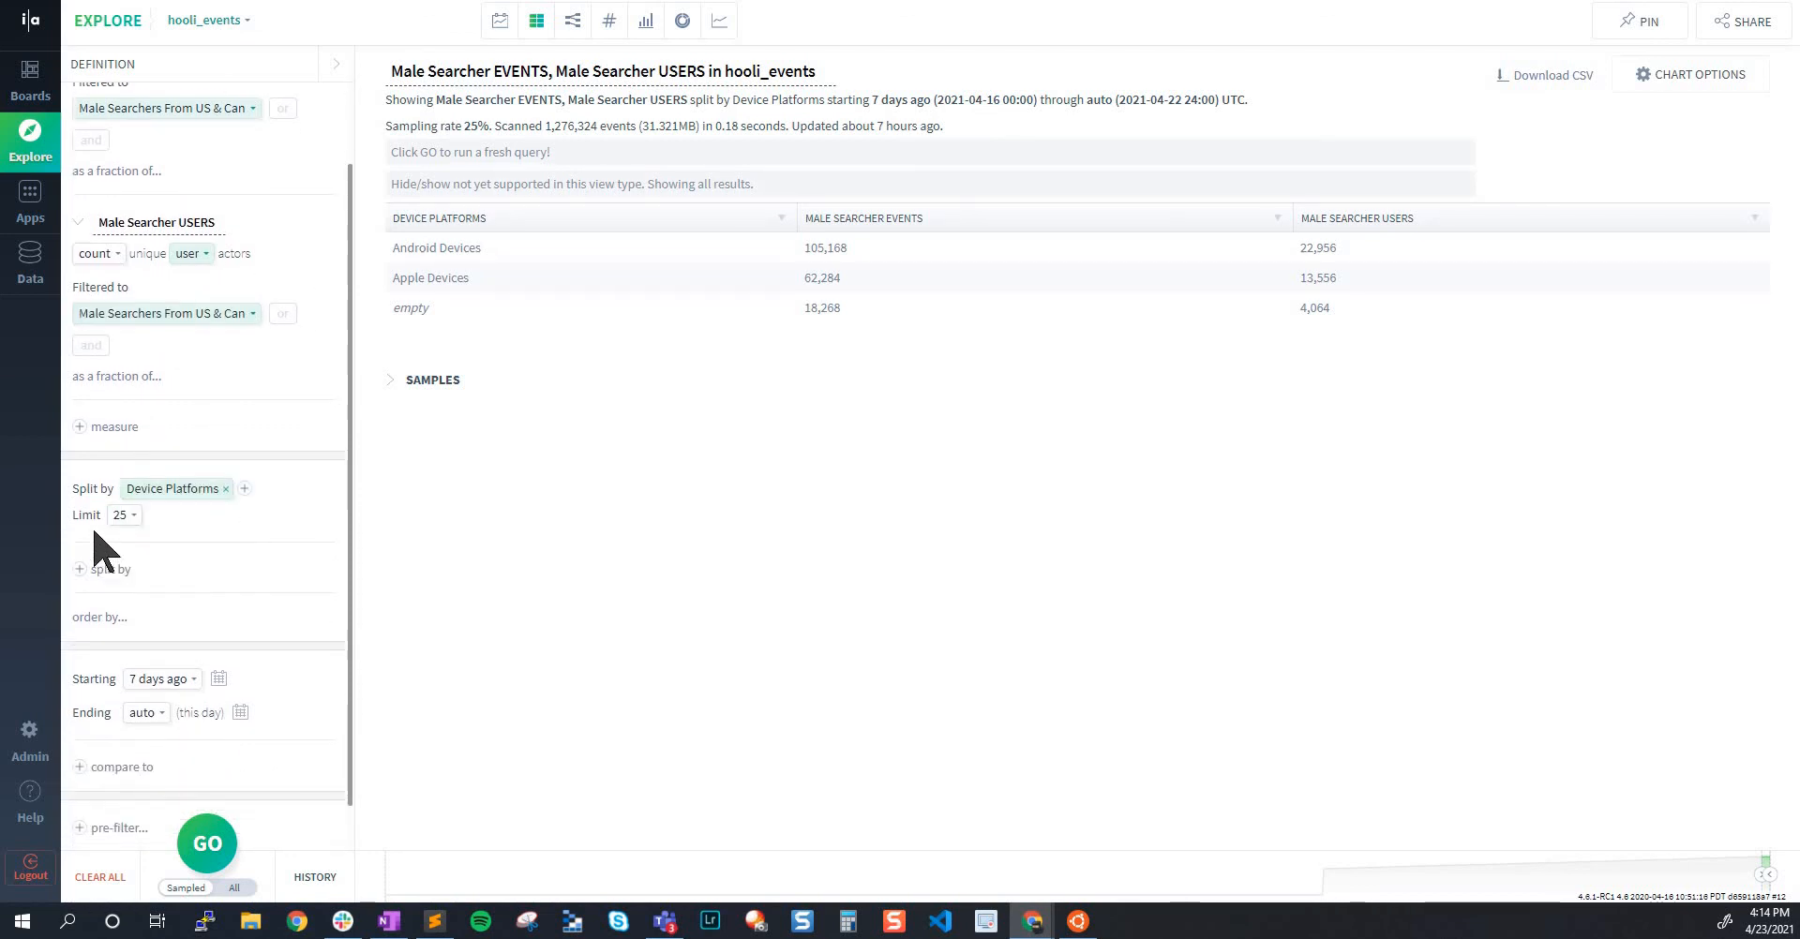
{"action": "left_click", "coordinate": [186, 492]}
Check the Device Platforms definition and compare its labels with the rows of the Explore results table
{"action": "left_click", "coordinate": [917, 0]}
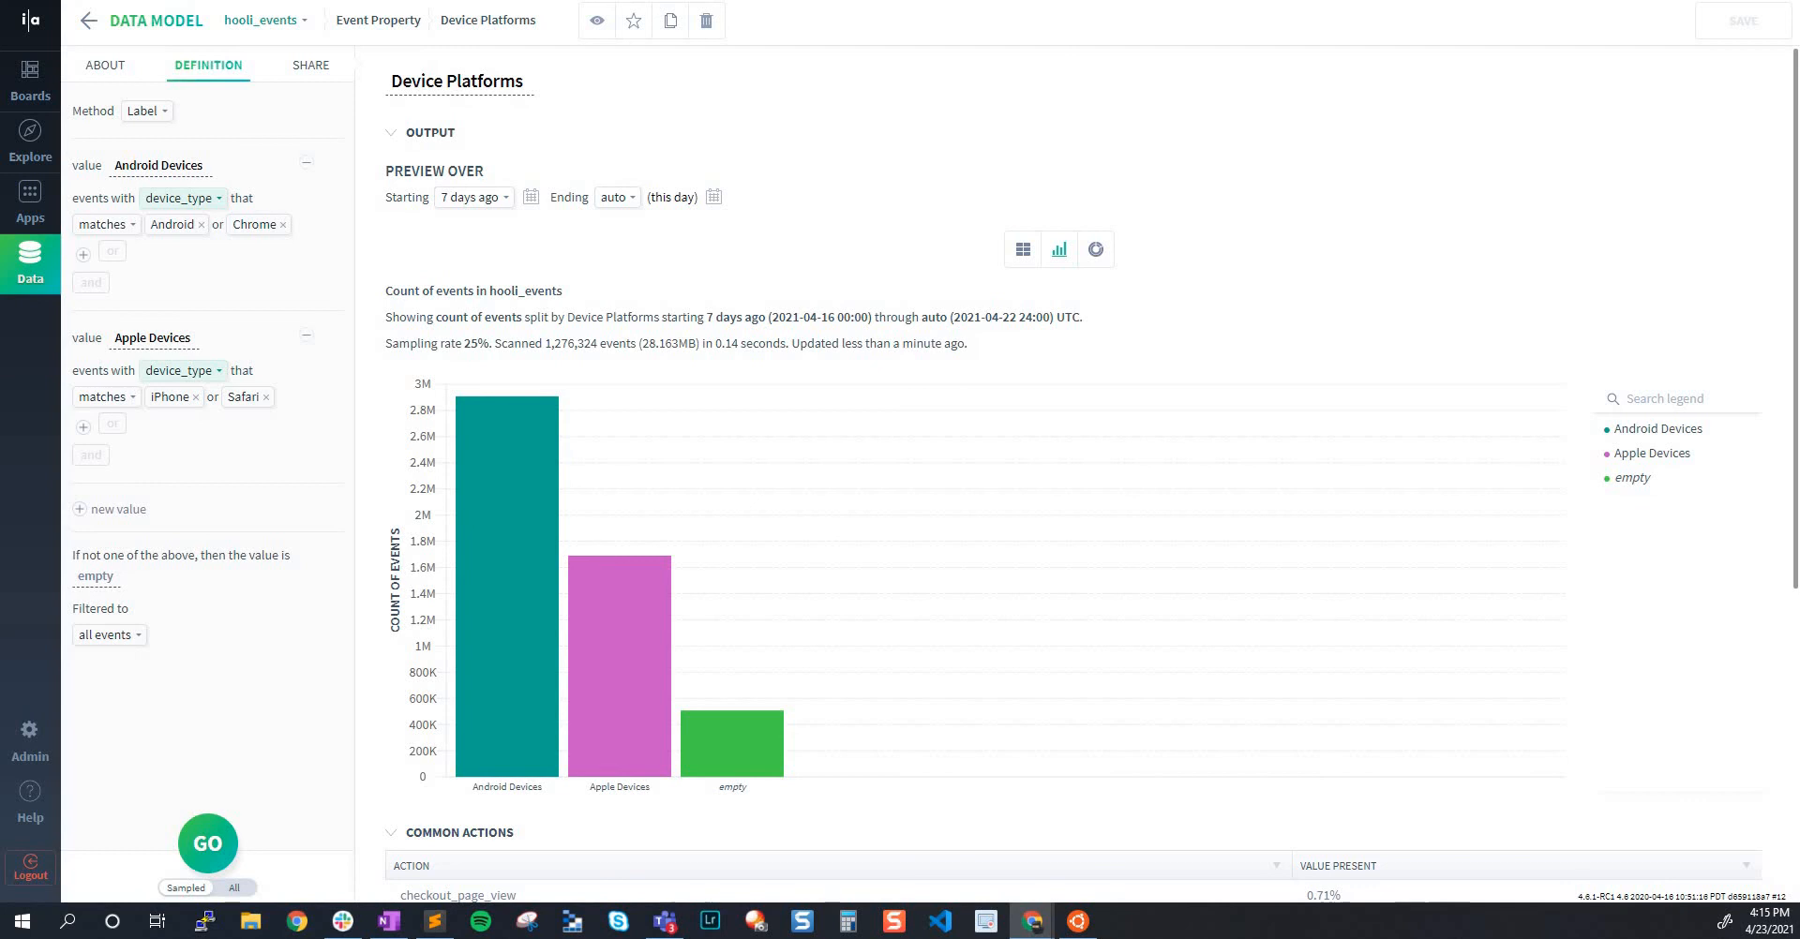
{"action": "key", "text": "ctrl+shift+Tab"}
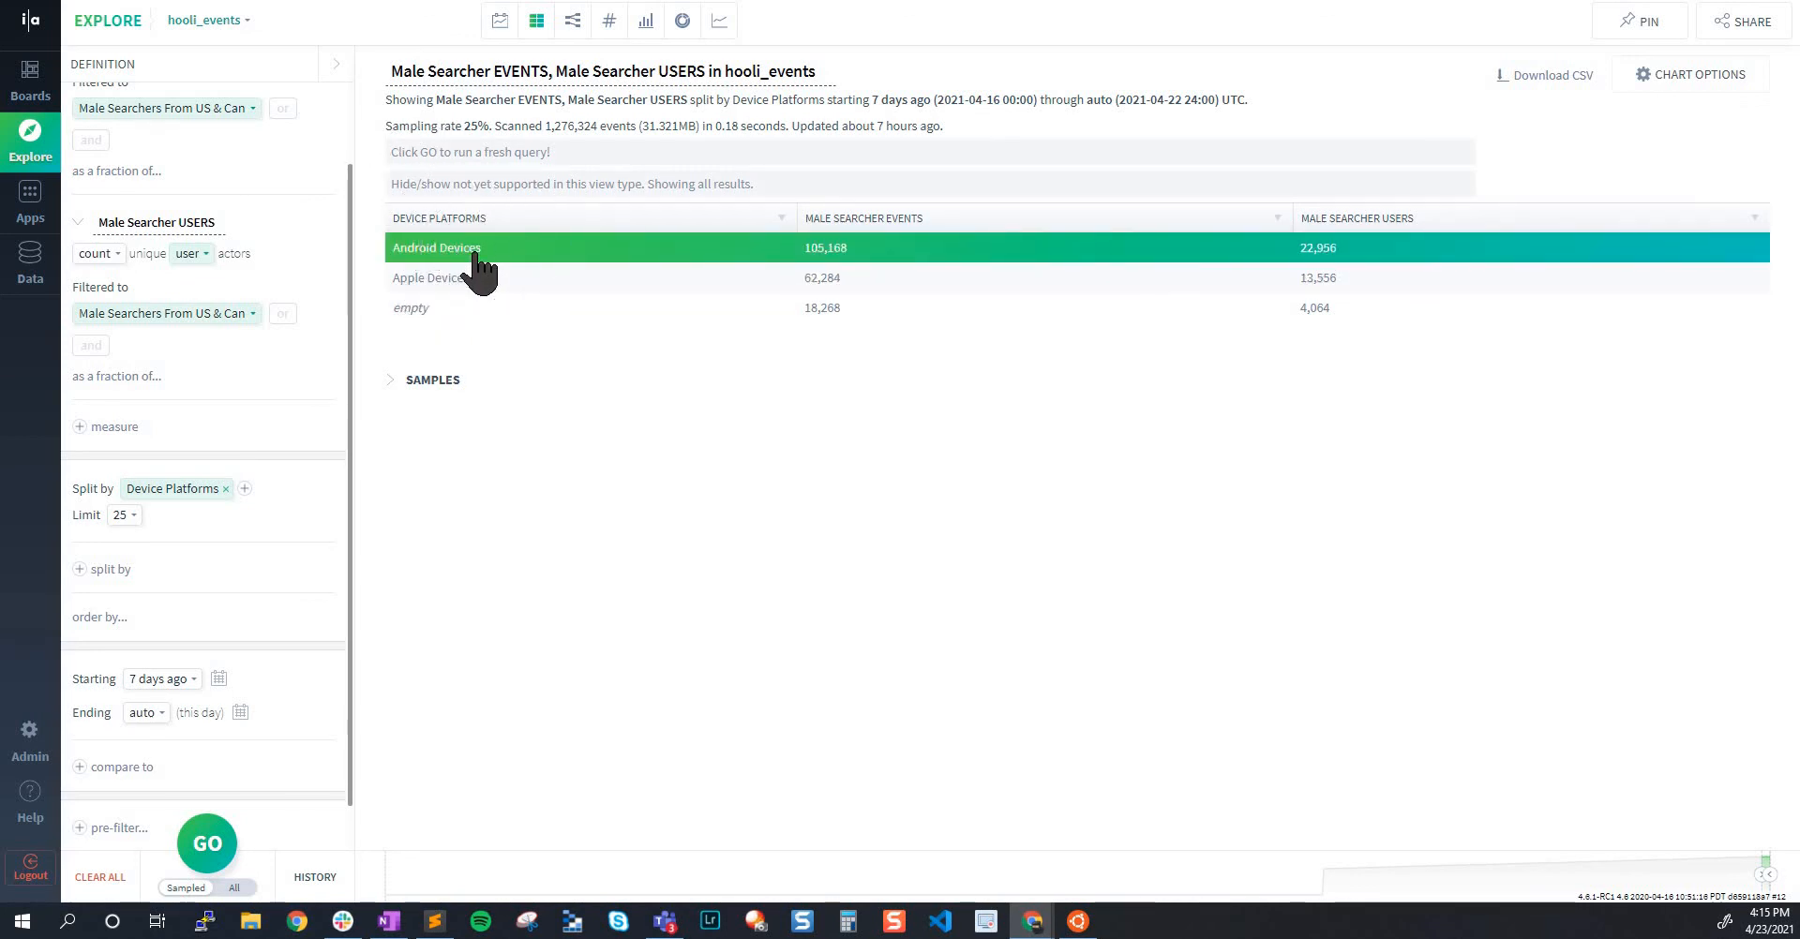
{"action": "key", "text": "ctrl"}
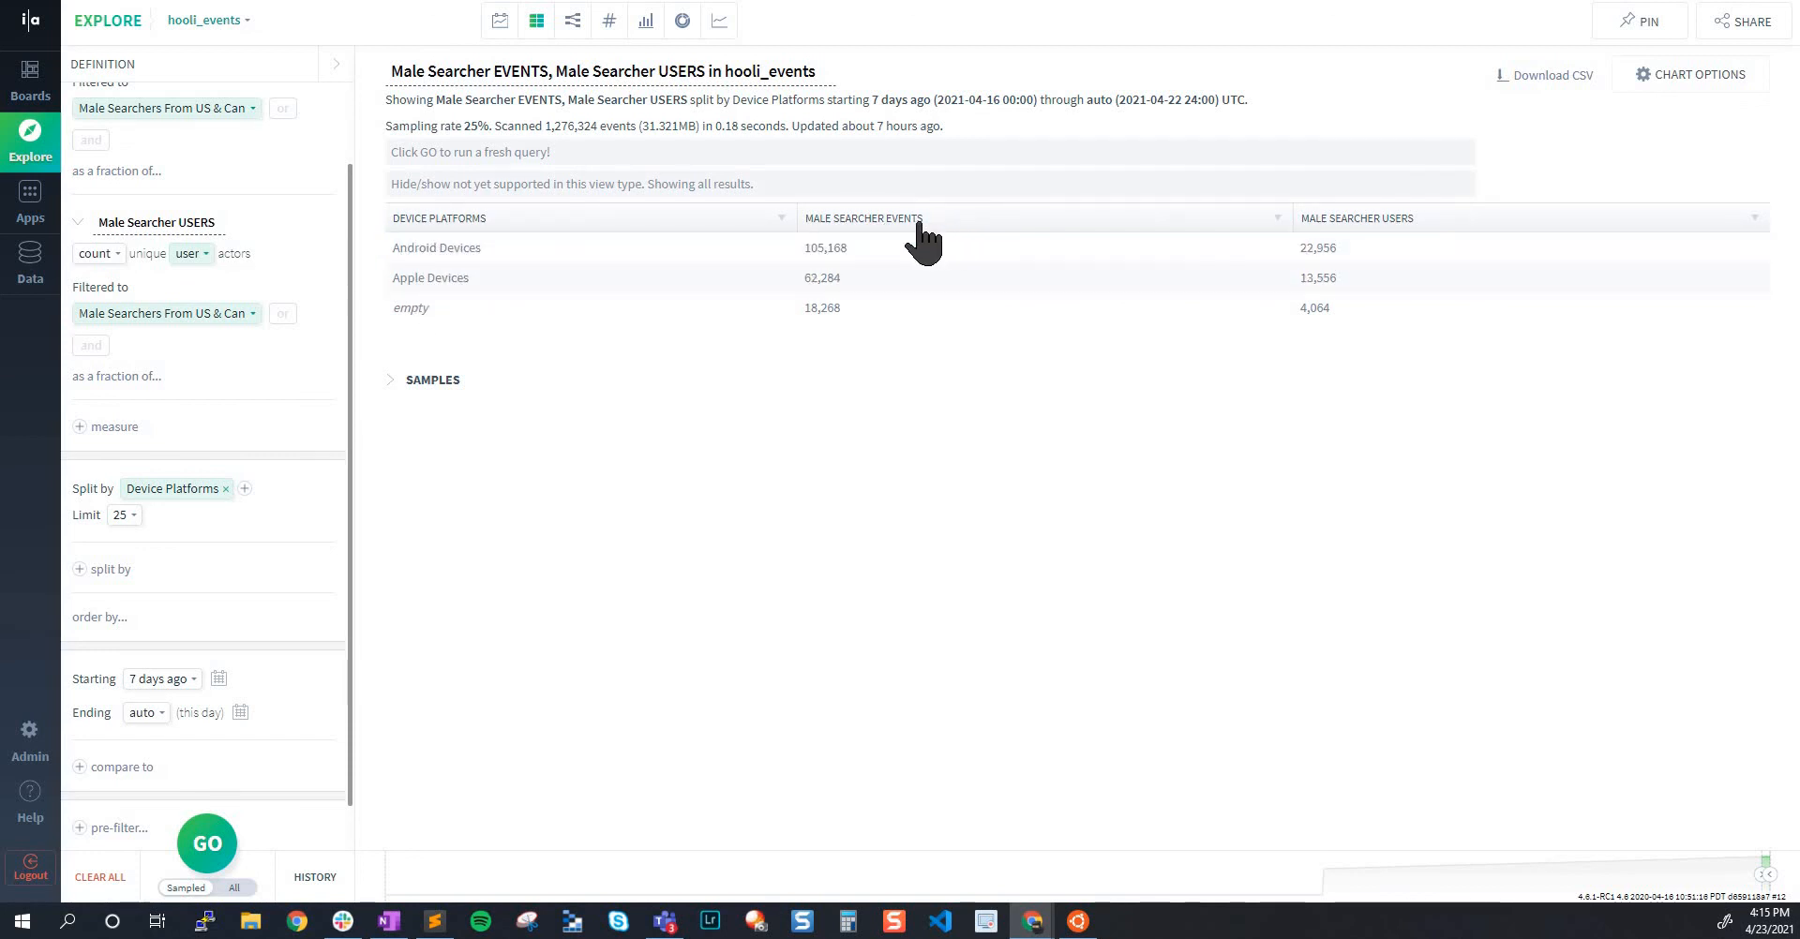
Compare the Male Searcher EVENTS and Male Searcher USERS measure names with the matching columns in the results table
{"action": "scroll", "coordinate": [250, 381], "scroll_direction": "up", "scroll_amount": 2}
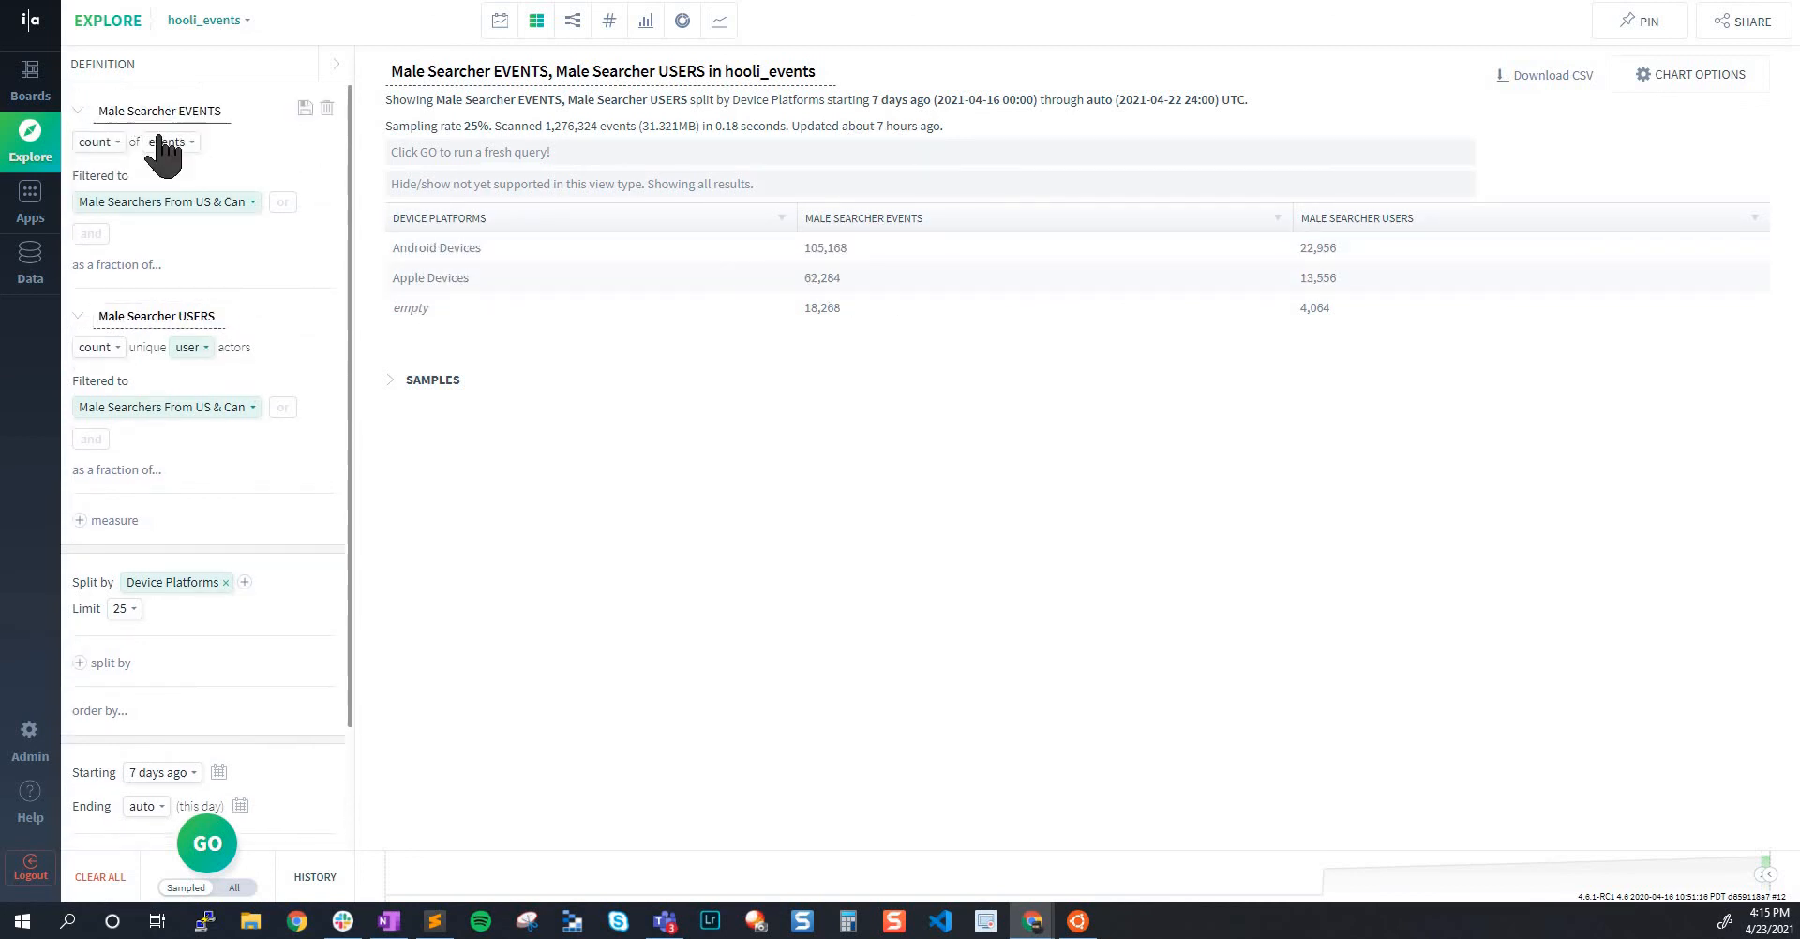
{"action": "left_click", "coordinate": [160, 111]}
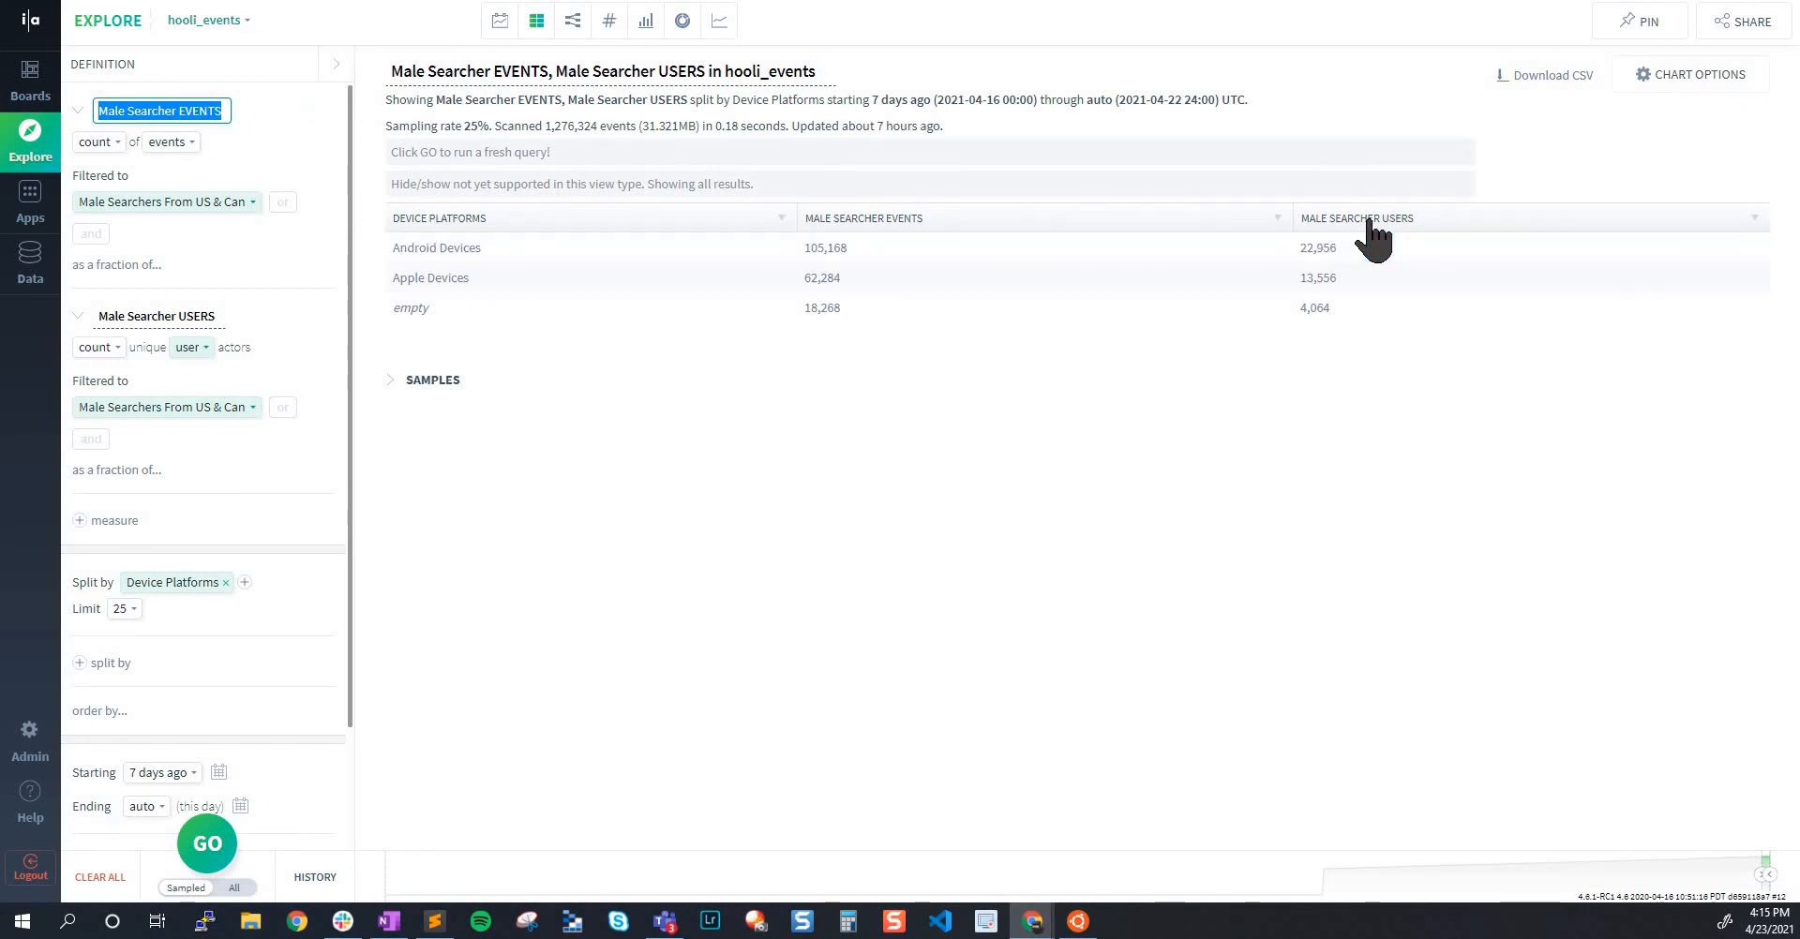
{"action": "left_click", "coordinate": [147, 316]}
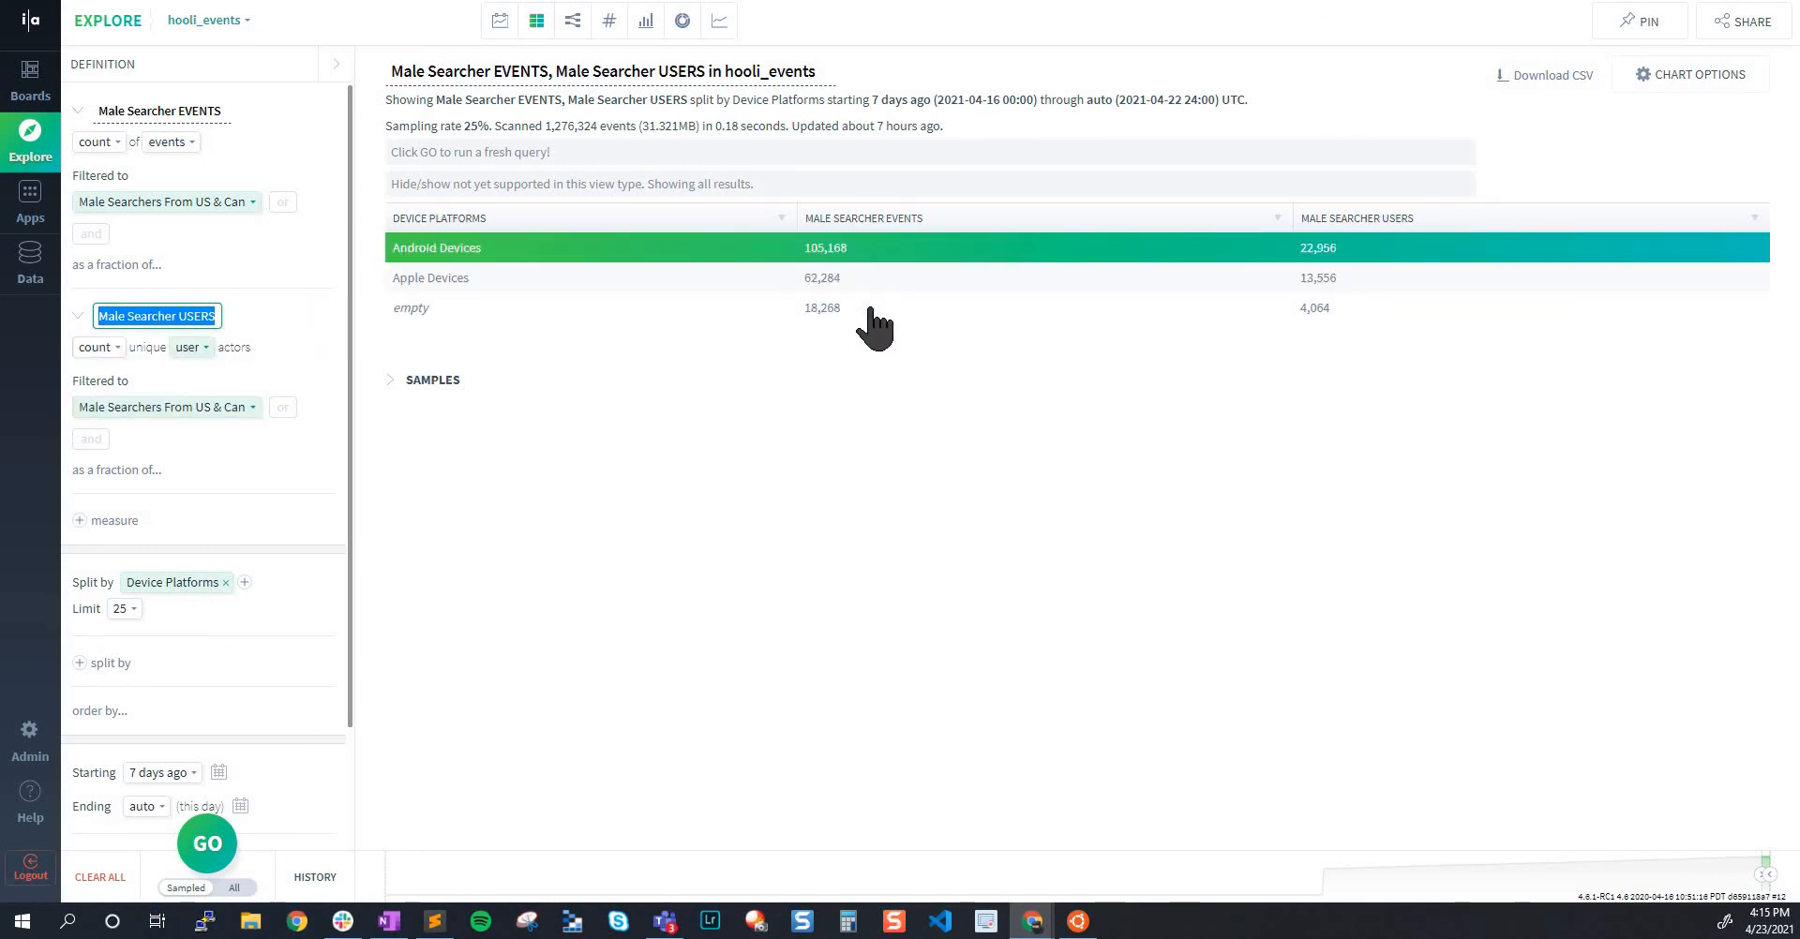
{"action": "left_click", "coordinate": [1217, 530]}
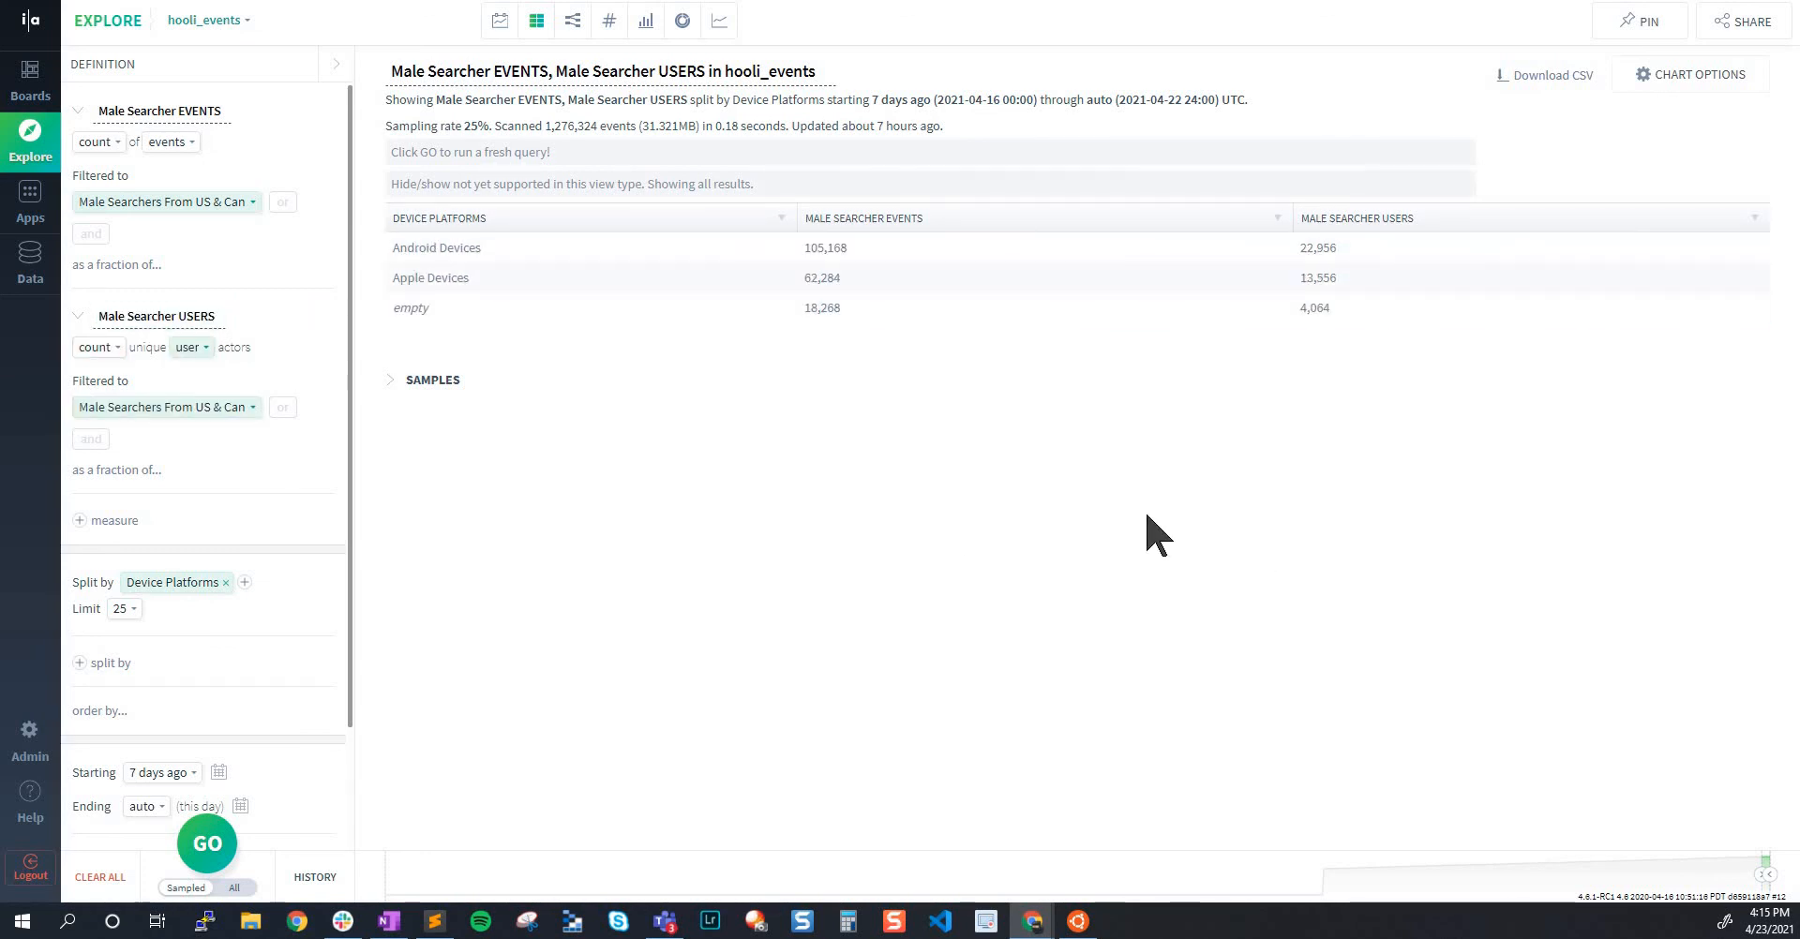